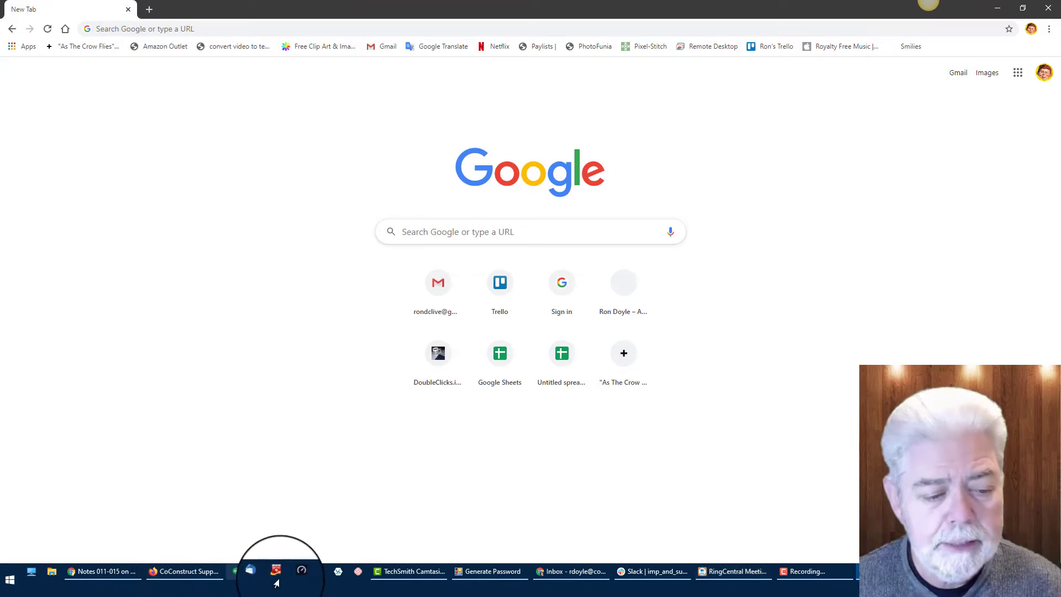
{"action": "left_click", "coordinate": [9, 577]}
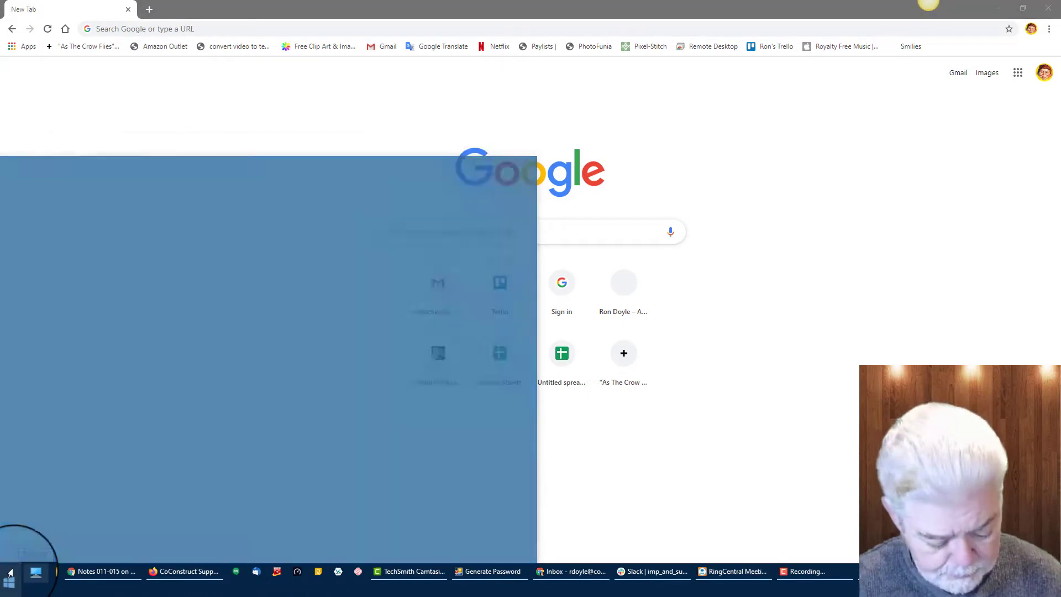
{"action": "type", "text": "ed"}
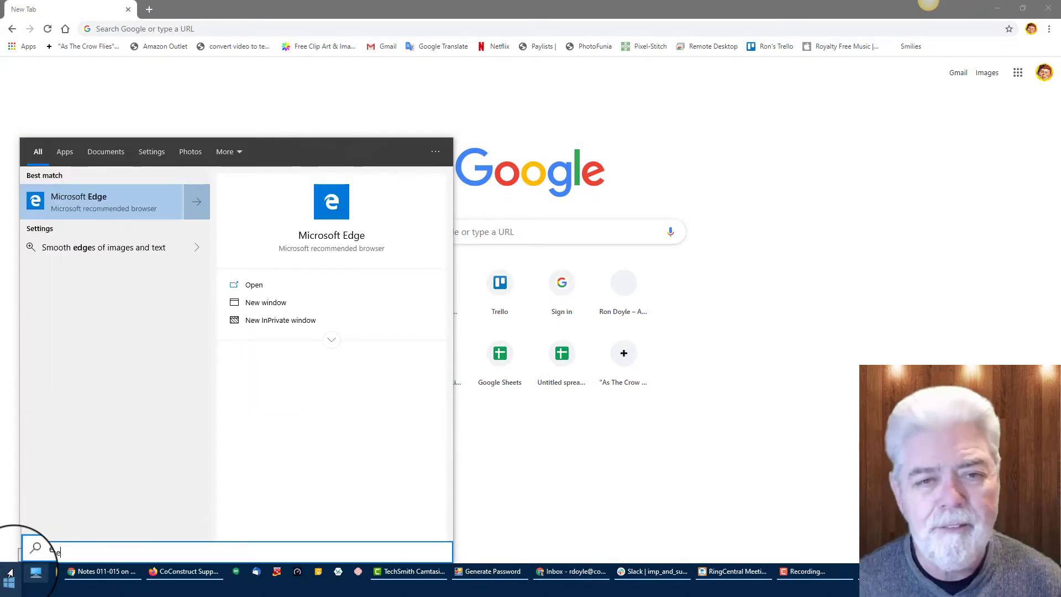
{"action": "type", "text": "ge"}
{"action": "key", "text": "Return"}
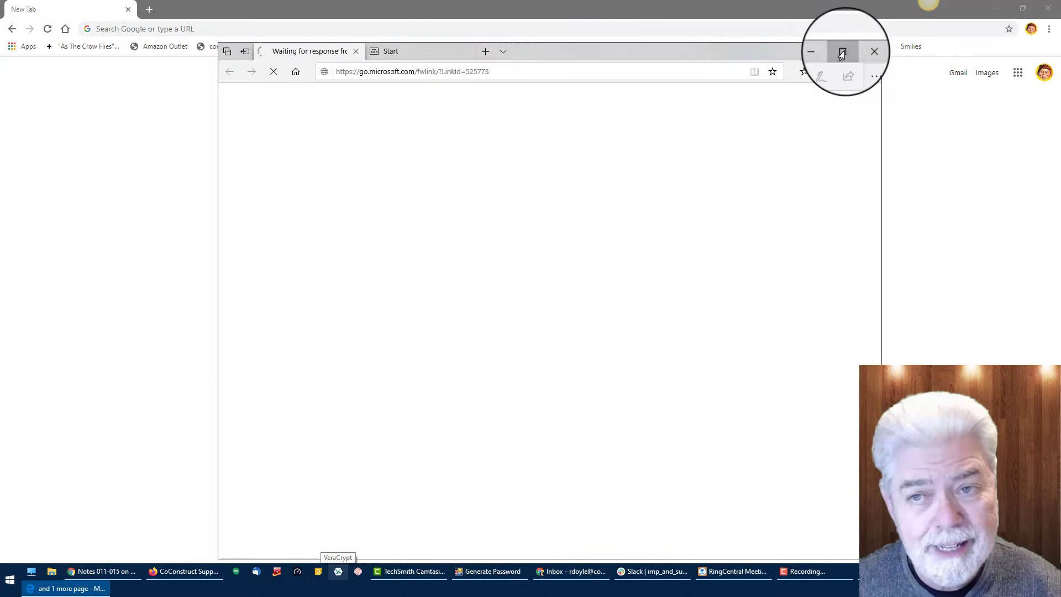
{"action": "left_click", "coordinate": [842, 53]}
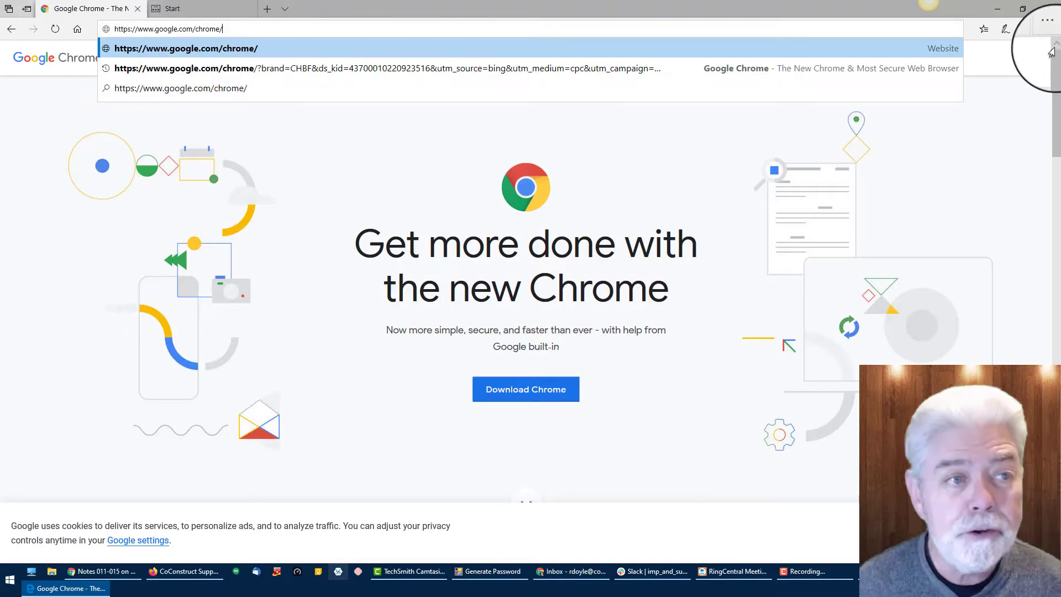
{"action": "key", "text": "Return"}
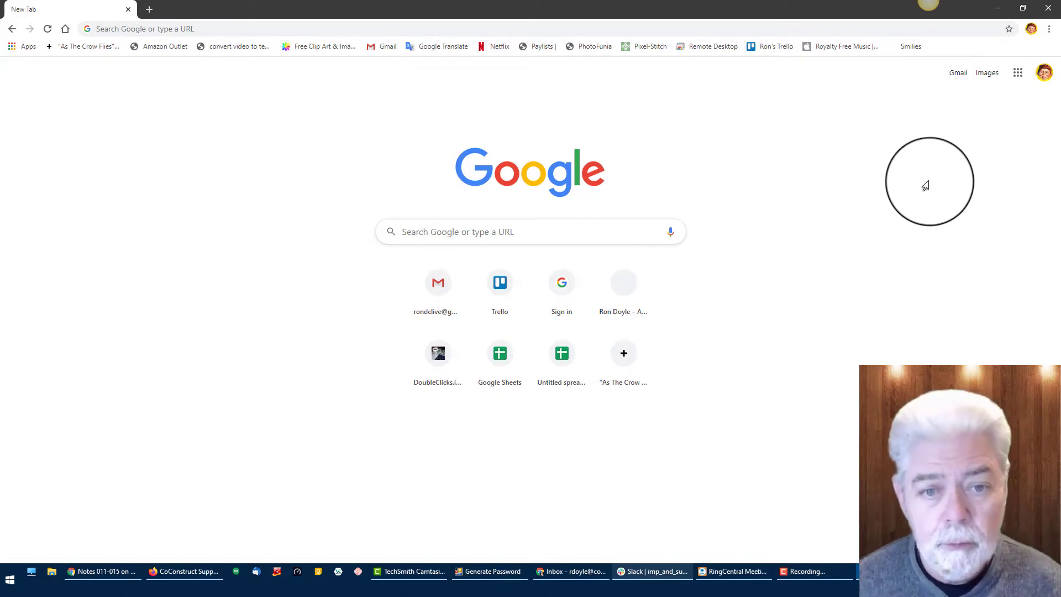
Back in Chrome, sign out of all Google accounts and read the notice about paused syncing.
{"action": "left_click", "coordinate": [1044, 74]}
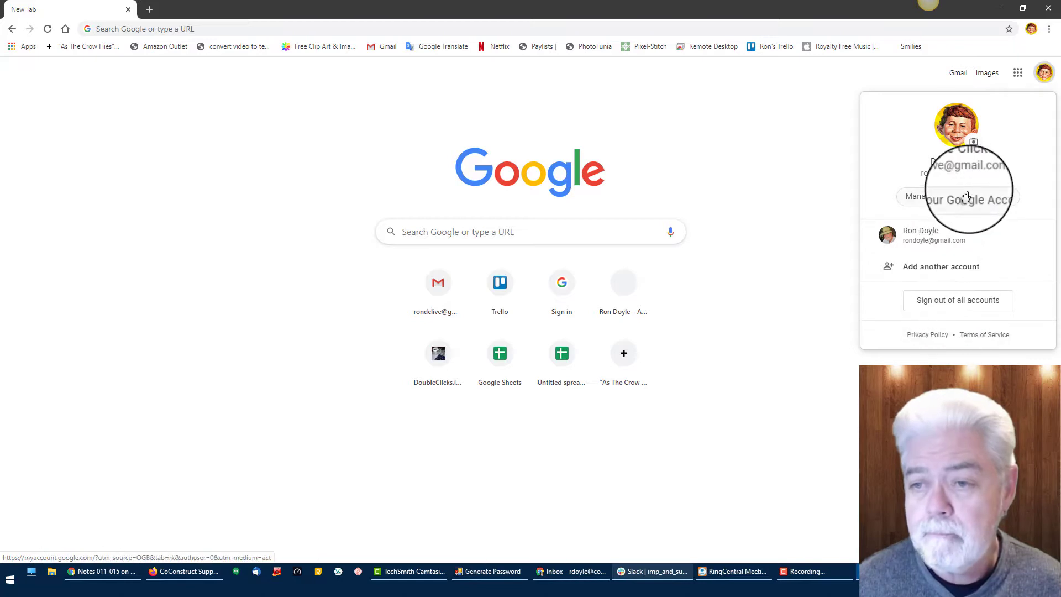
{"action": "left_click", "coordinate": [958, 303]}
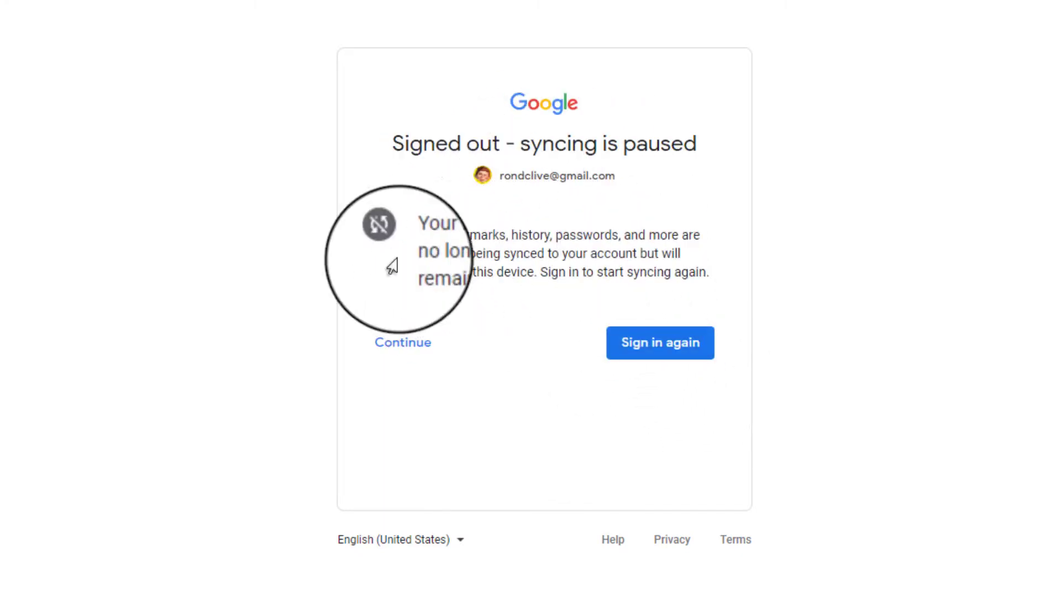
{"action": "left_click_drag", "start_coordinate": [430, 242], "coordinate": [709, 272]}
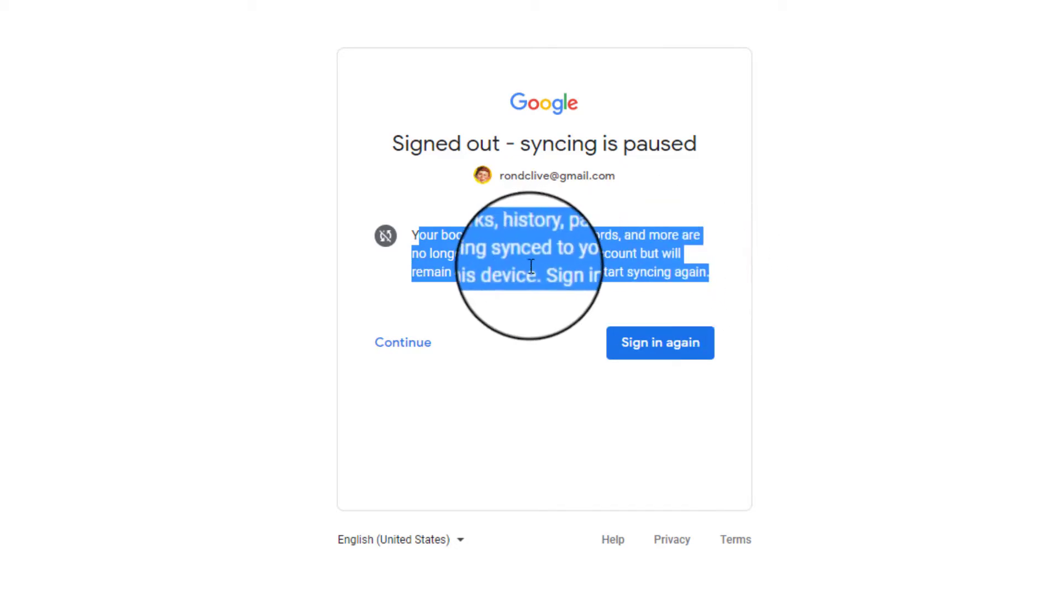
{"action": "left_click", "coordinate": [507, 279]}
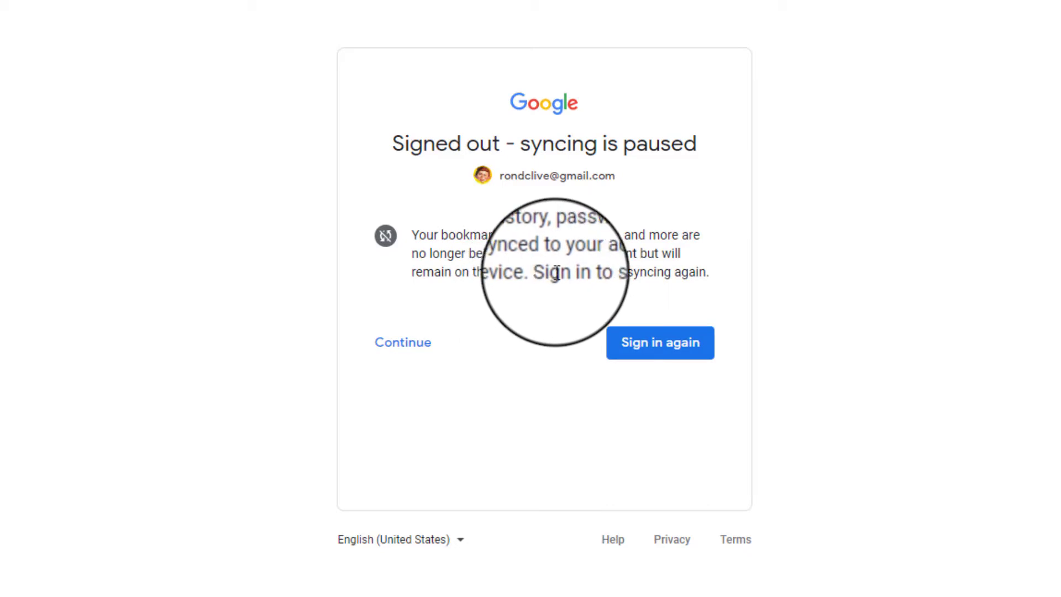
{"action": "left_click_drag", "start_coordinate": [540, 272], "coordinate": [704, 265]}
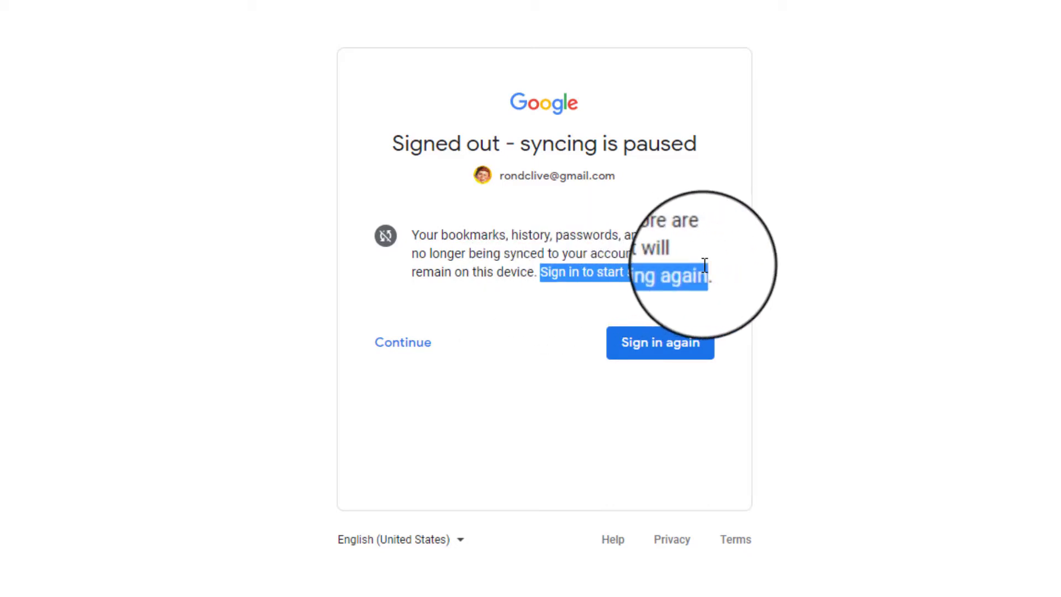
Sign in again to the same Google account, verifying the identity with the account password.
{"action": "left_click", "coordinate": [657, 361]}
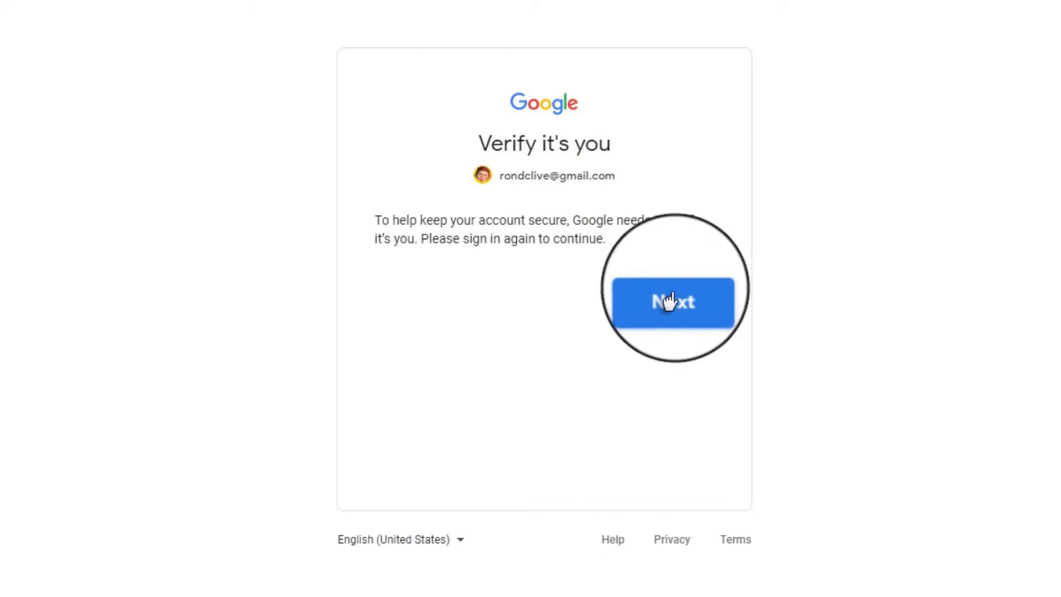
{"action": "left_click", "coordinate": [670, 301]}
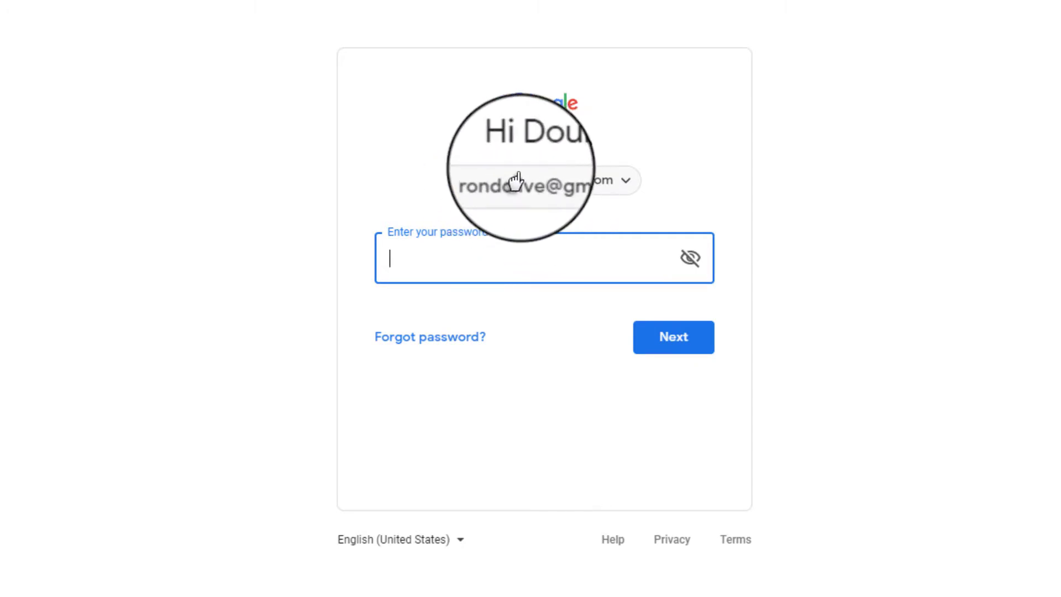
{"action": "type", "text": "••••••••••"}
{"action": "left_click", "coordinate": [681, 341]}
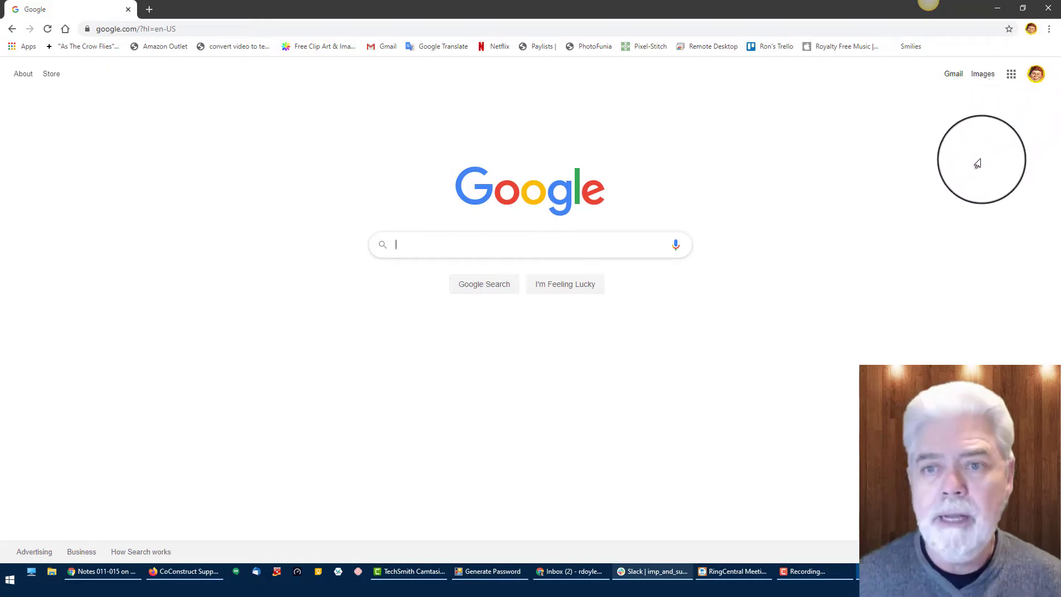
Check which Google account is signed in, and visit Google's About page before returning to the home page.
{"action": "left_click", "coordinate": [1037, 81]}
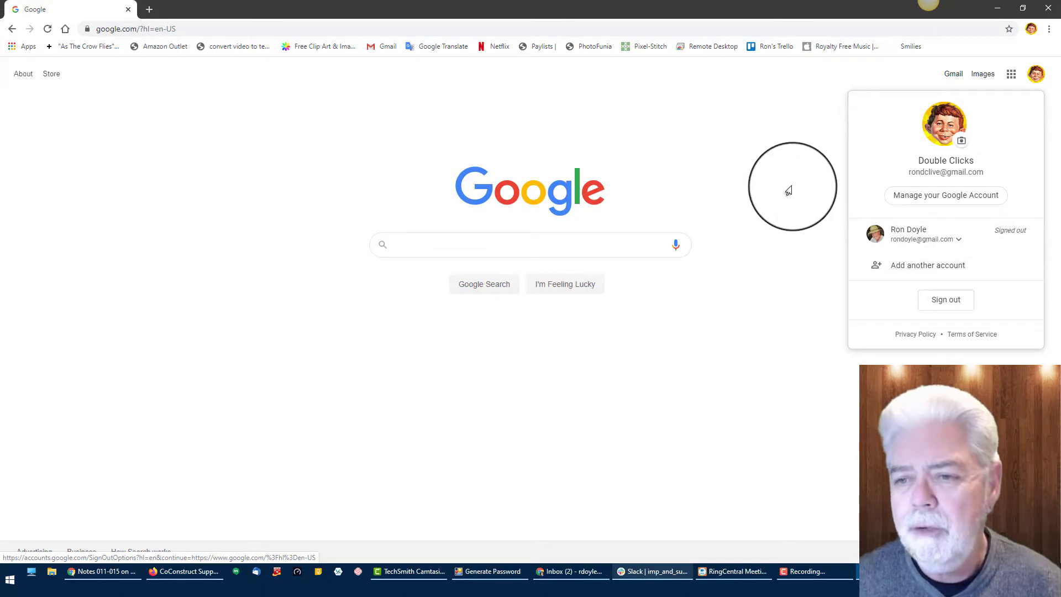
{"action": "left_click", "coordinate": [789, 190]}
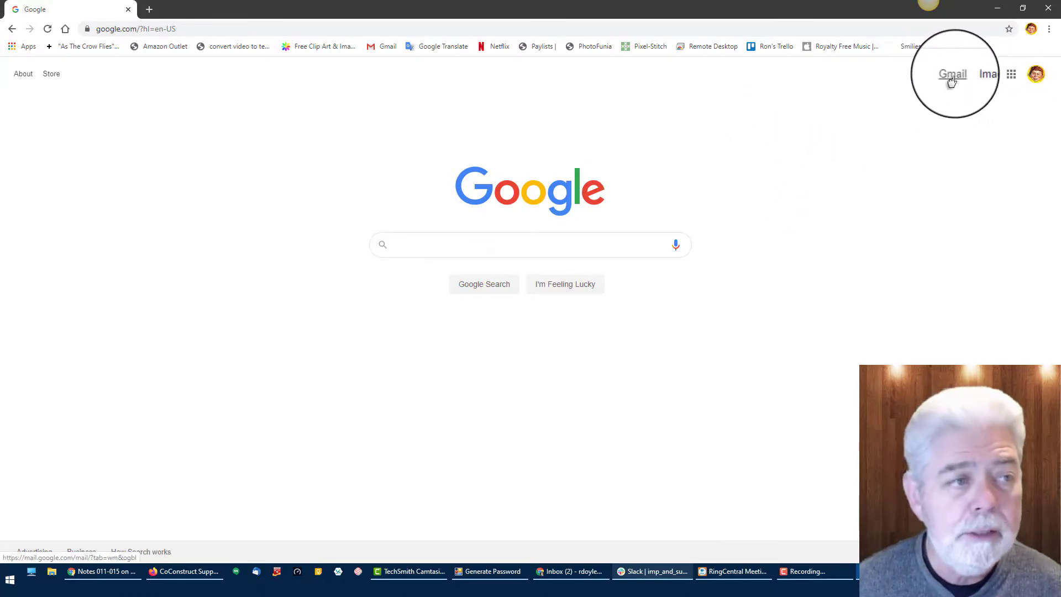
{"action": "left_click", "coordinate": [21, 76]}
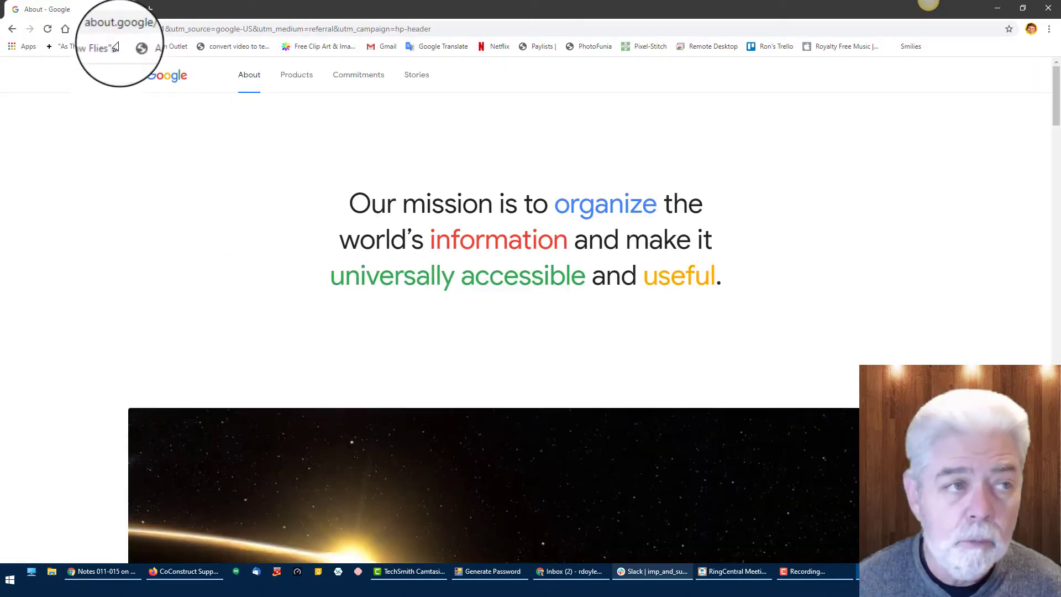
{"action": "left_click", "coordinate": [10, 29]}
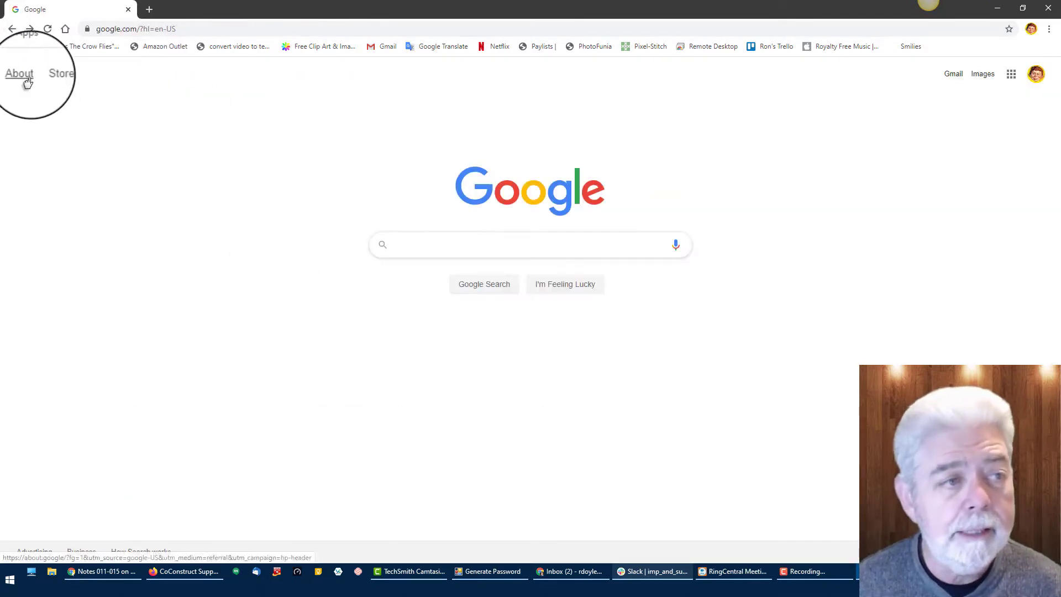
Browse the products on the Google Store page and return to the Google home page.
{"action": "left_click", "coordinate": [51, 77]}
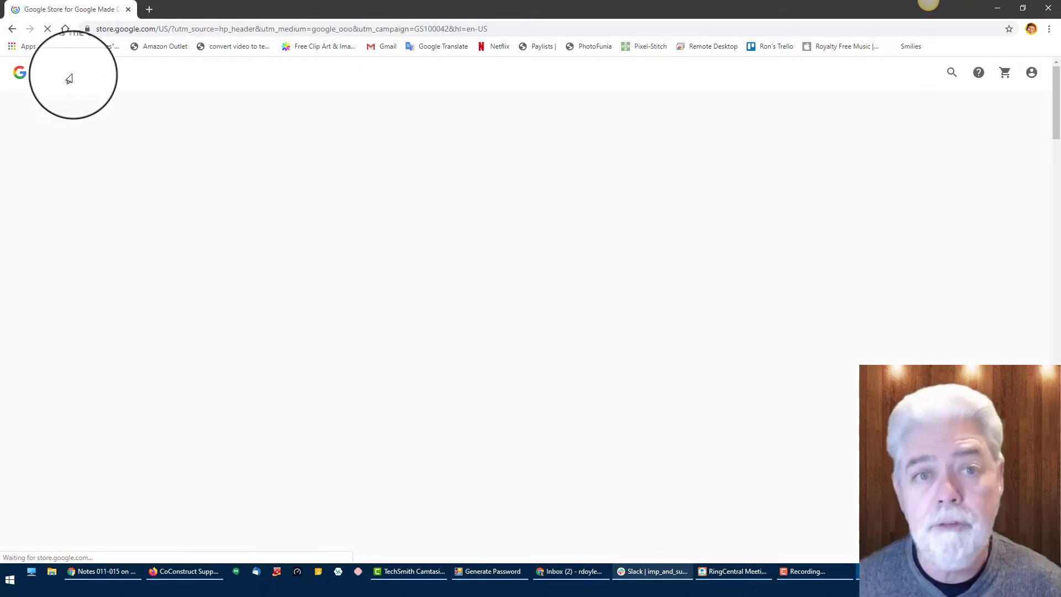
{"action": "scroll", "coordinate": [368, 216], "scroll_direction": "down", "scroll_amount": 15}
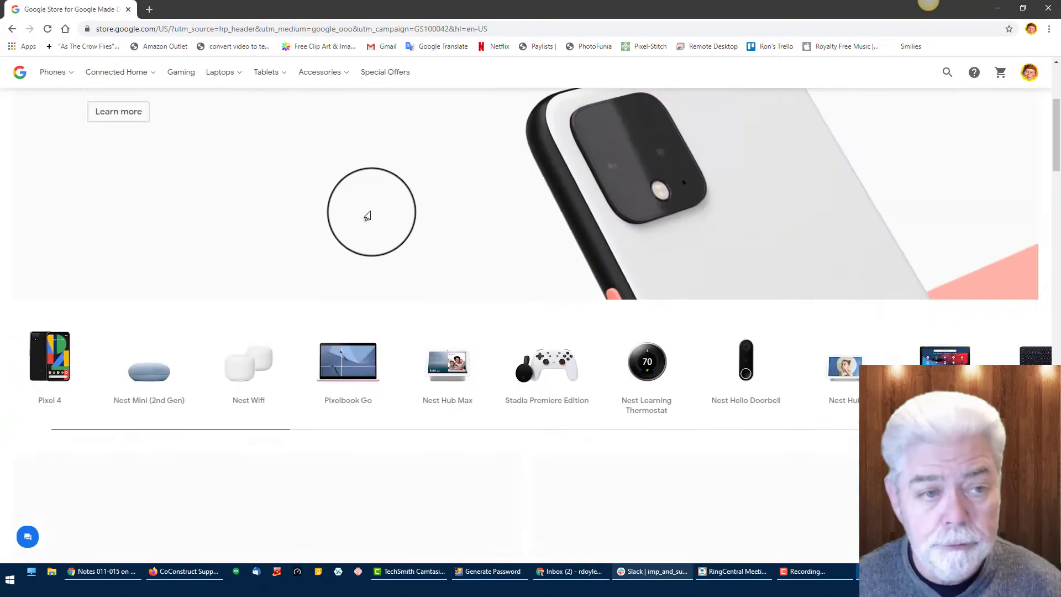
{"action": "scroll", "coordinate": [389, 224], "scroll_direction": "down", "scroll_amount": 15}
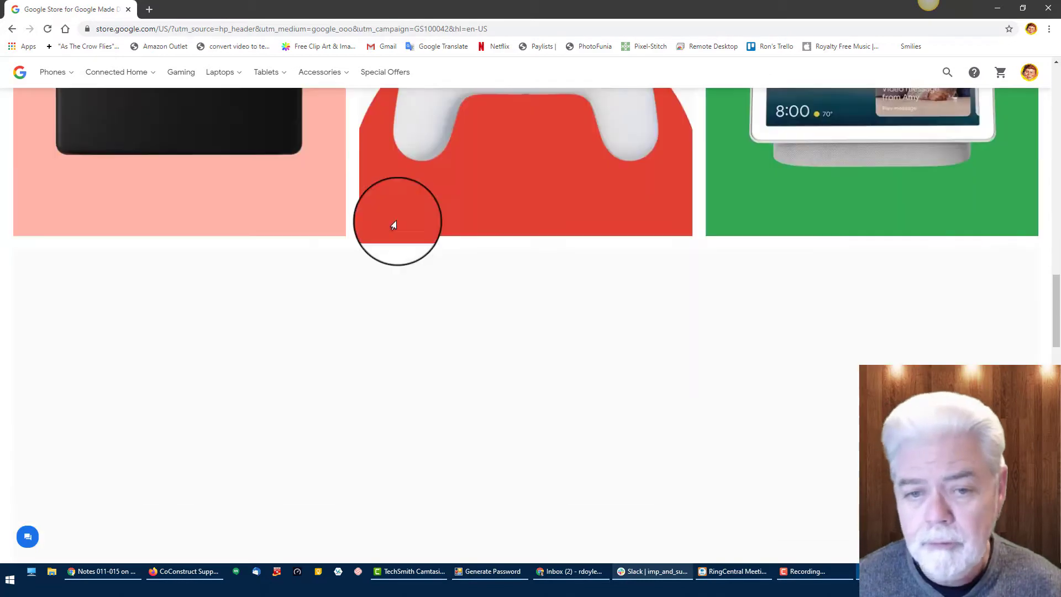
{"action": "scroll", "coordinate": [400, 235], "scroll_direction": "down", "scroll_amount": 10}
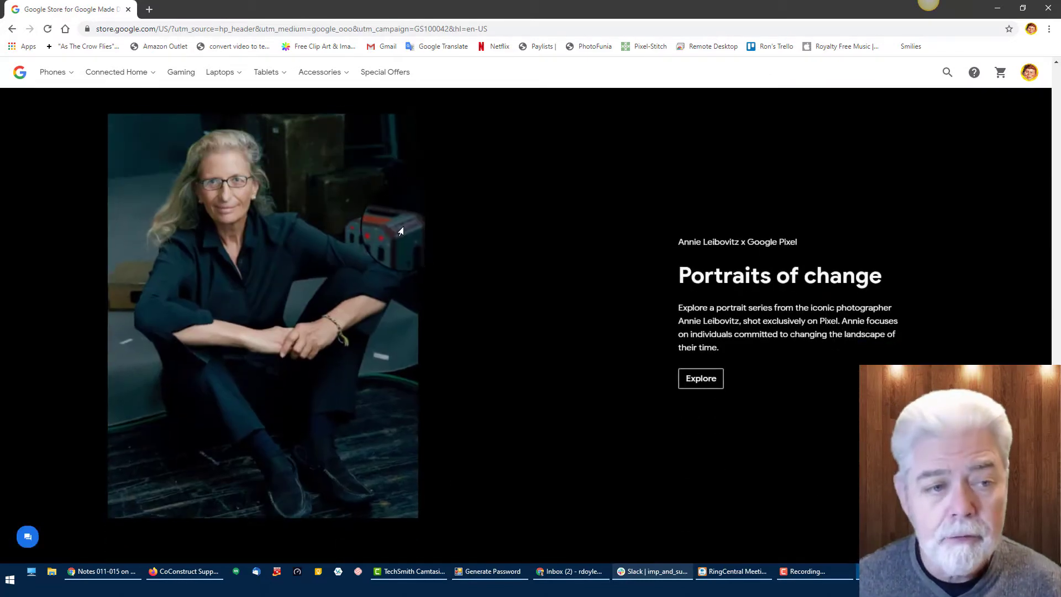
{"action": "scroll", "coordinate": [400, 224], "scroll_direction": "down", "scroll_amount": 5}
{"action": "scroll", "coordinate": [387, 205], "scroll_direction": "up", "scroll_amount": 7}
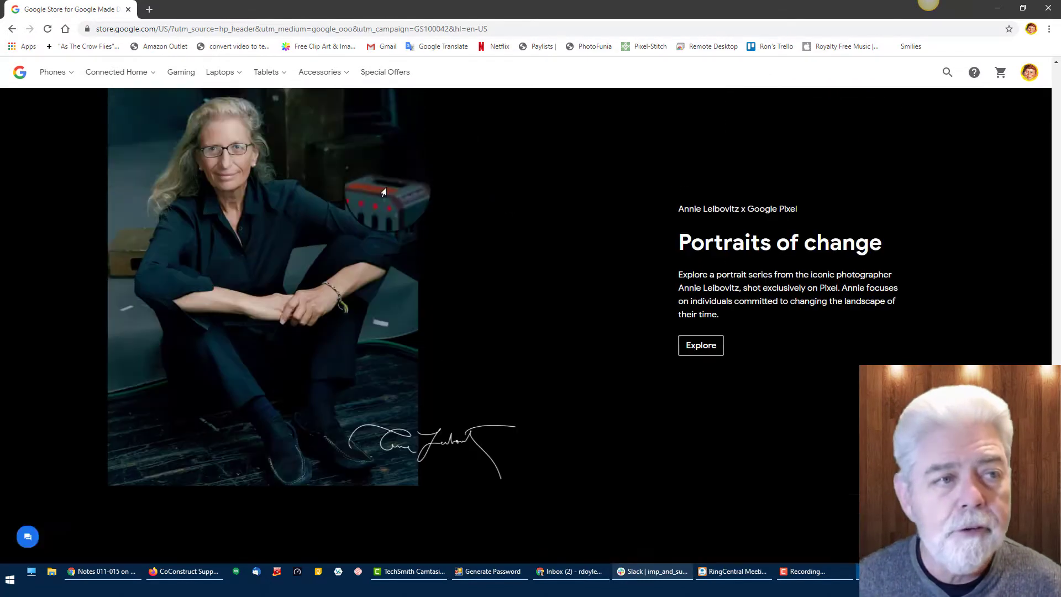
{"action": "left_click", "coordinate": [11, 30]}
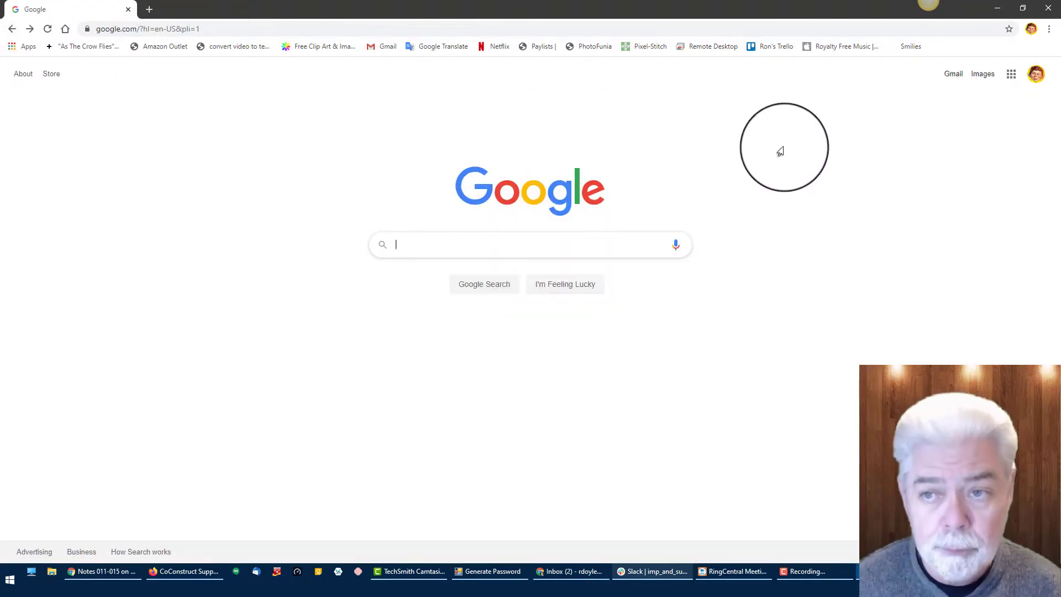
View the Gmail inbox from the Google home page and go back.
{"action": "left_click", "coordinate": [952, 74]}
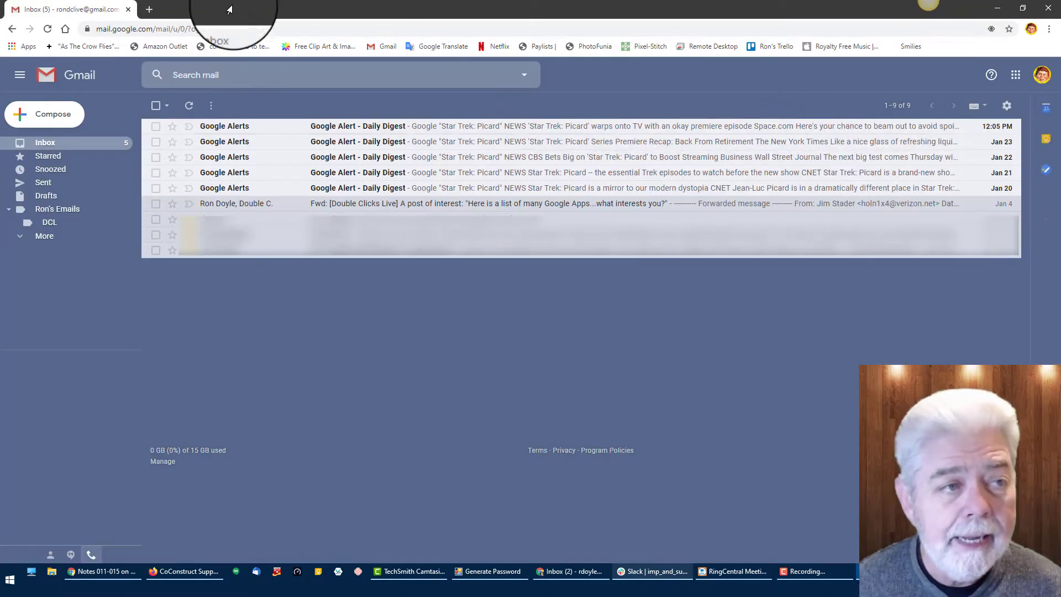
{"action": "left_click", "coordinate": [9, 30]}
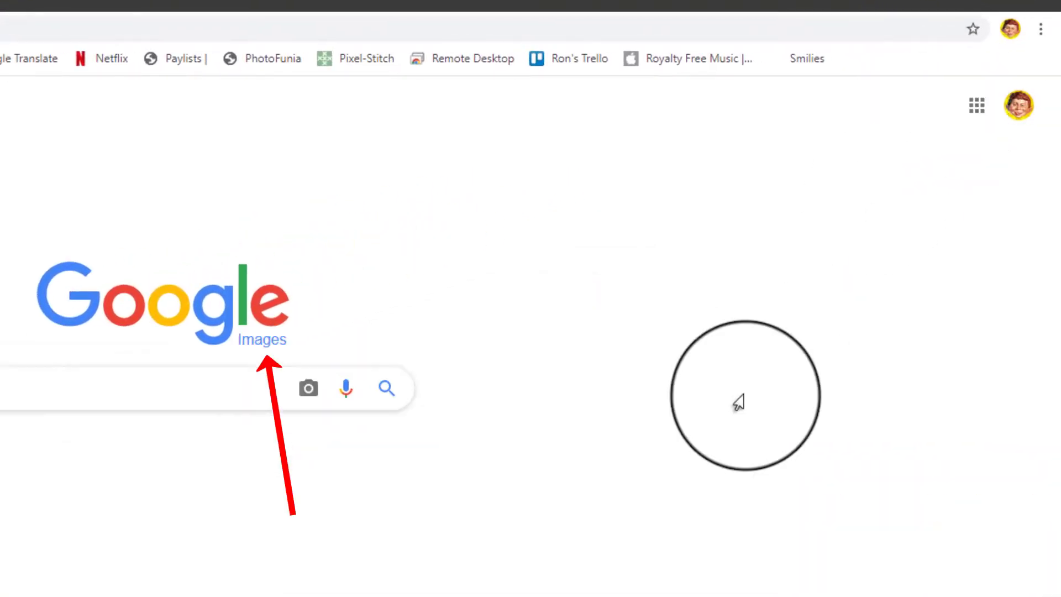
Search Google Images for "banana".
{"action": "left_click", "coordinate": [24, 383]}
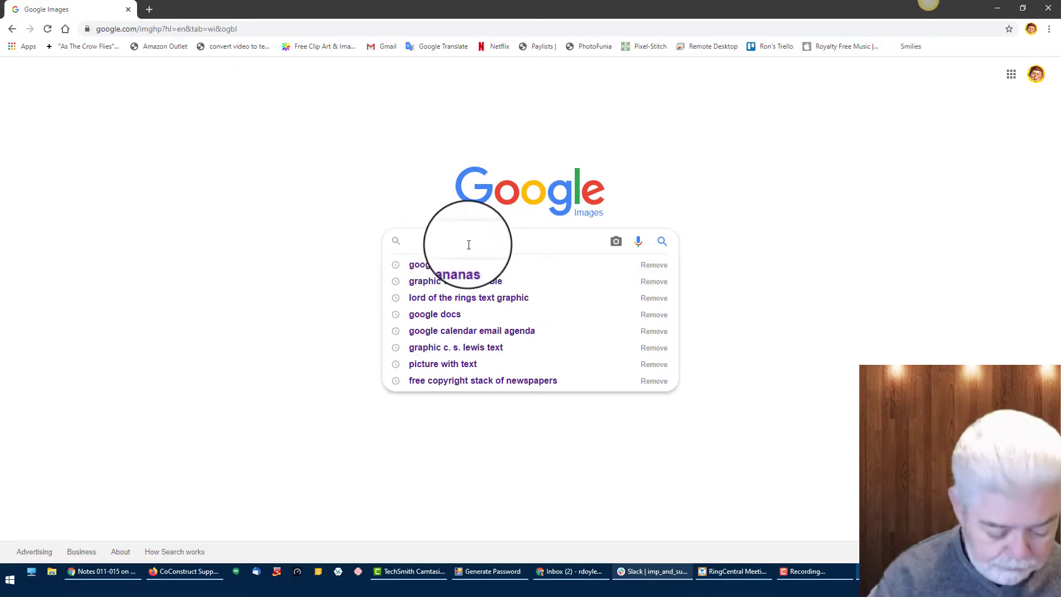
{"action": "type", "text": "ban"}
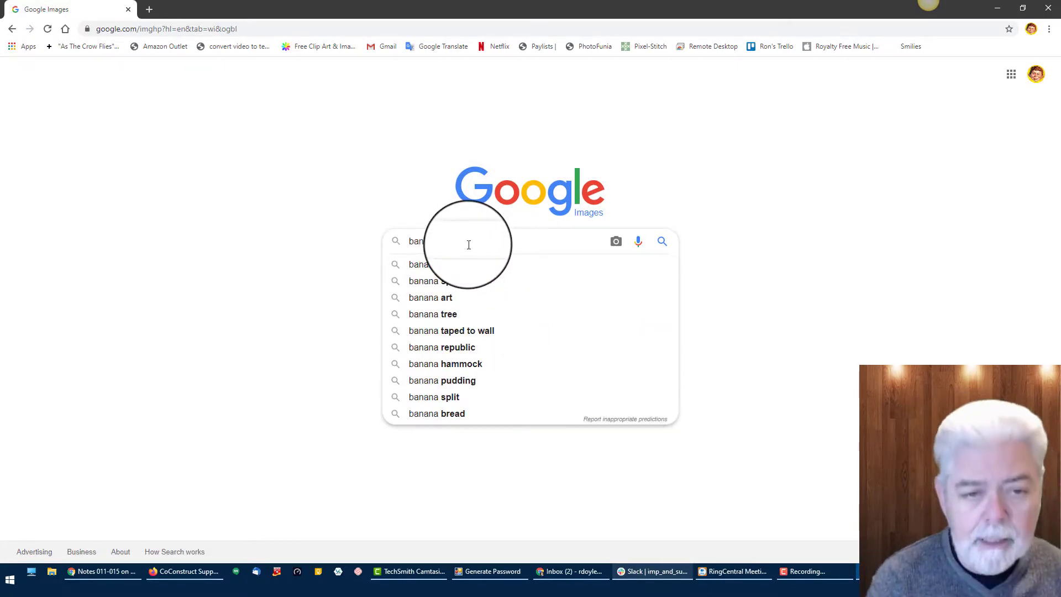
{"action": "type", "text": "ana"}
{"action": "key", "text": "Return"}
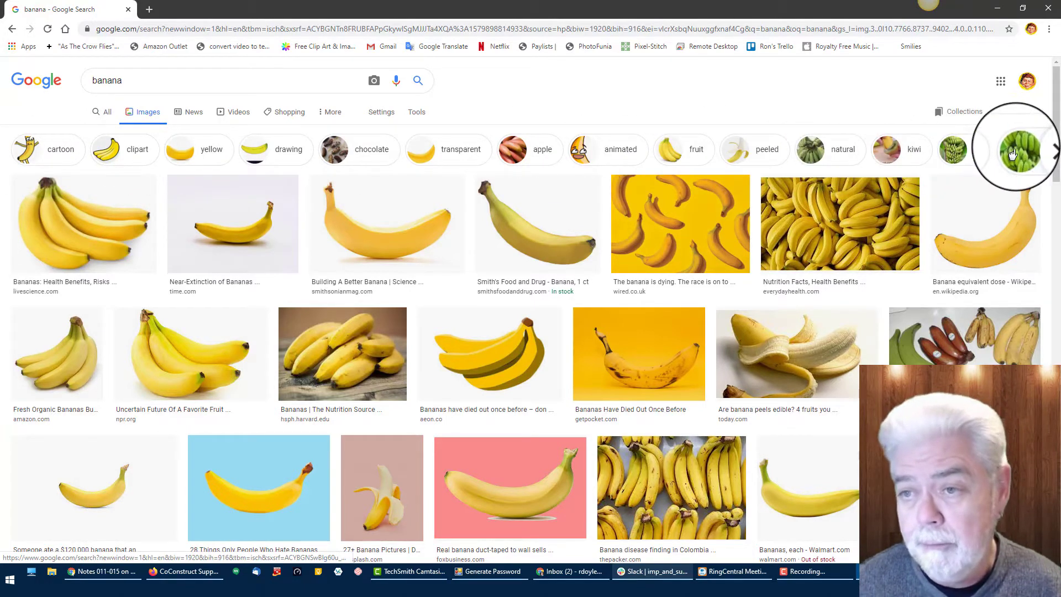
Open Google Photos from the list of Google apps, and return to the browser's home page.
{"action": "left_click", "coordinate": [999, 83]}
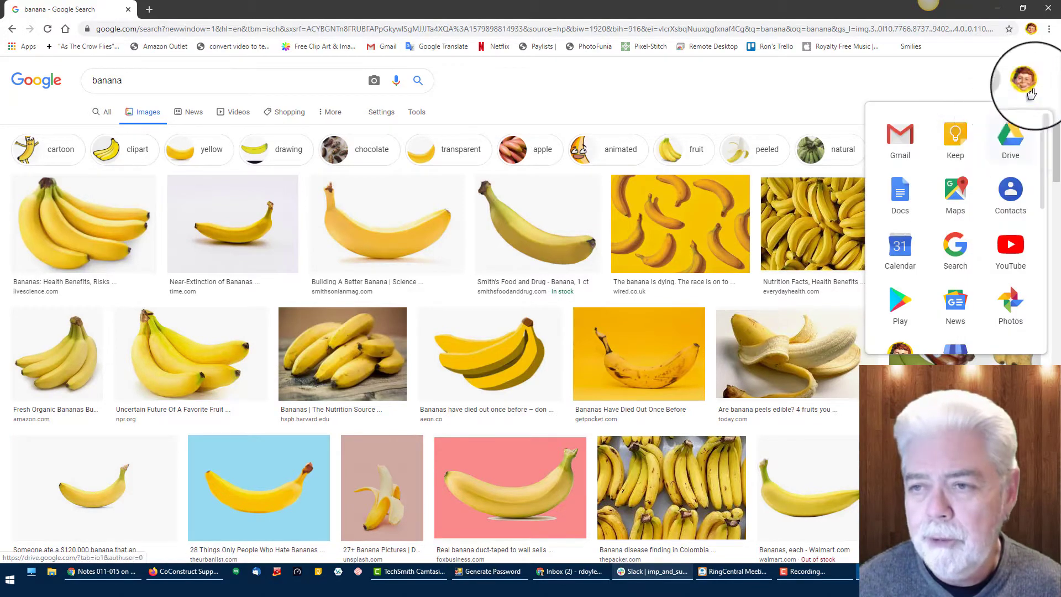
{"action": "left_click", "coordinate": [1009, 303]}
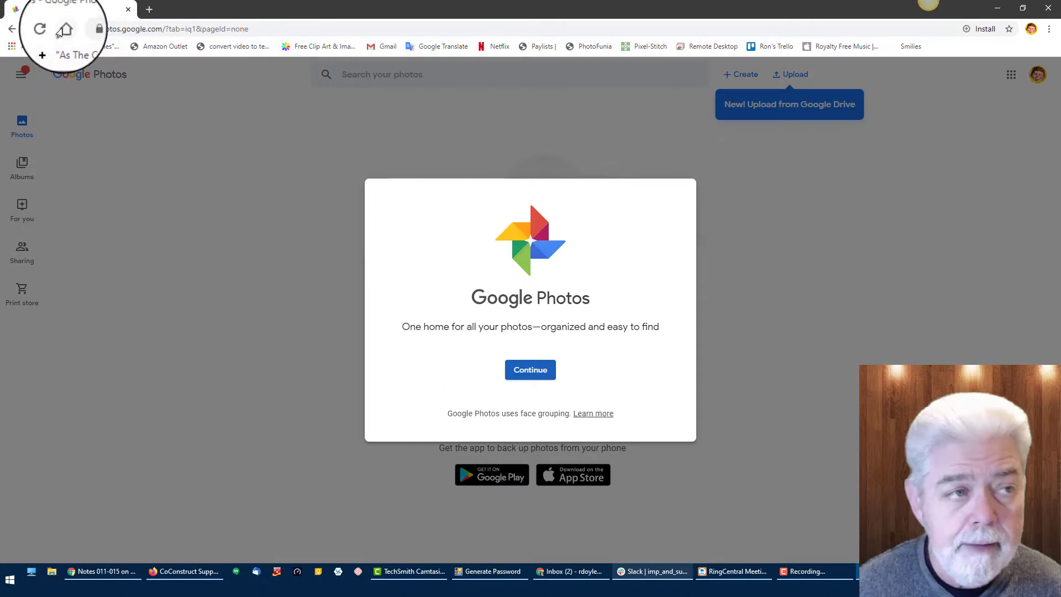
{"action": "left_click", "coordinate": [60, 32]}
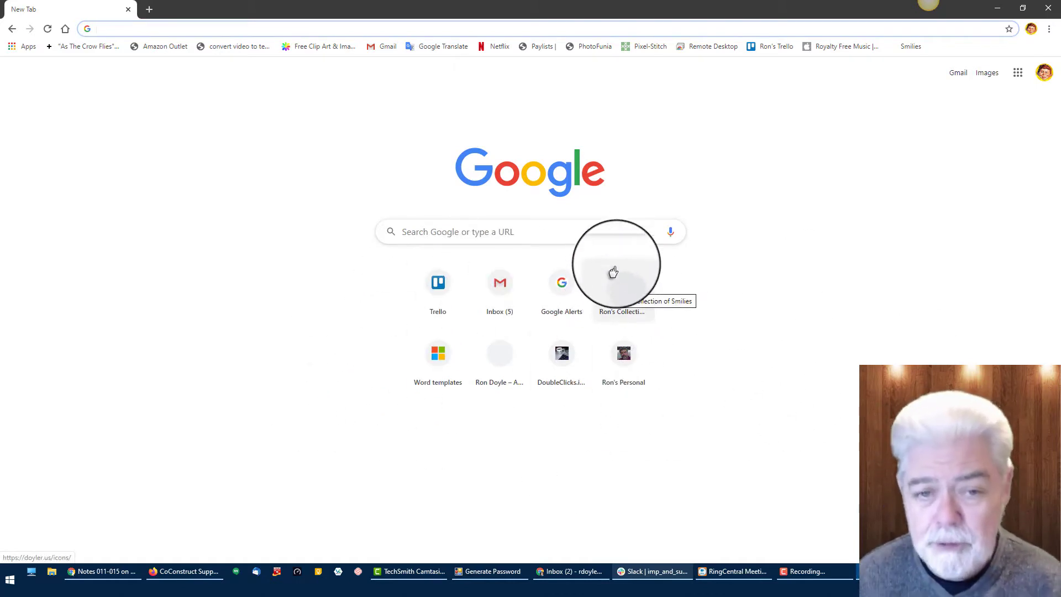
Search Google by voice for "please find me pictures of fresh banana flowers" and show the image results.
{"action": "left_click", "coordinate": [519, 228]}
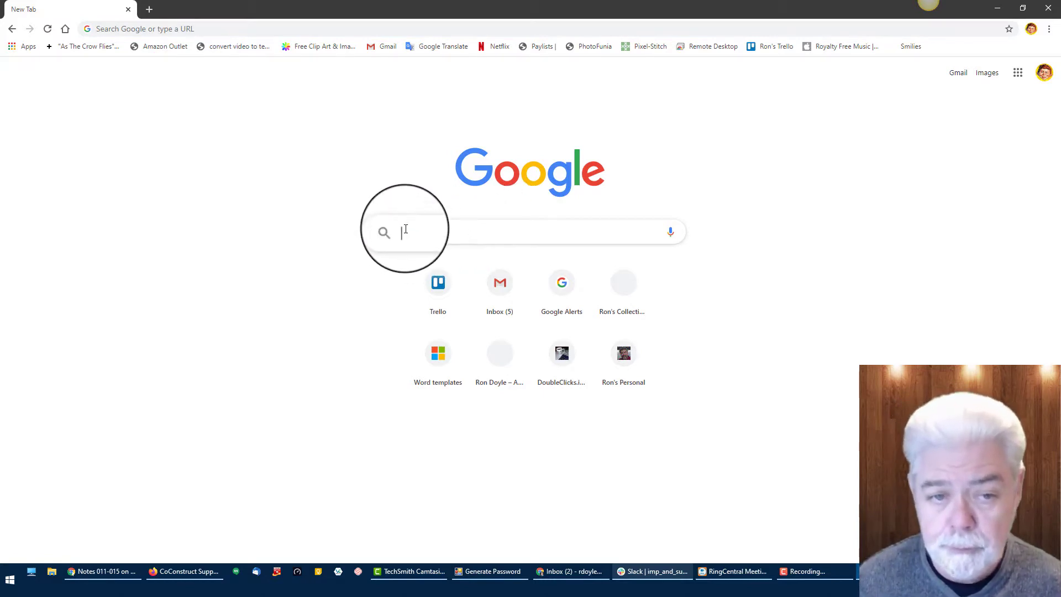
{"action": "left_click", "coordinate": [669, 234]}
{"action": "left_click", "coordinate": [185, 92]}
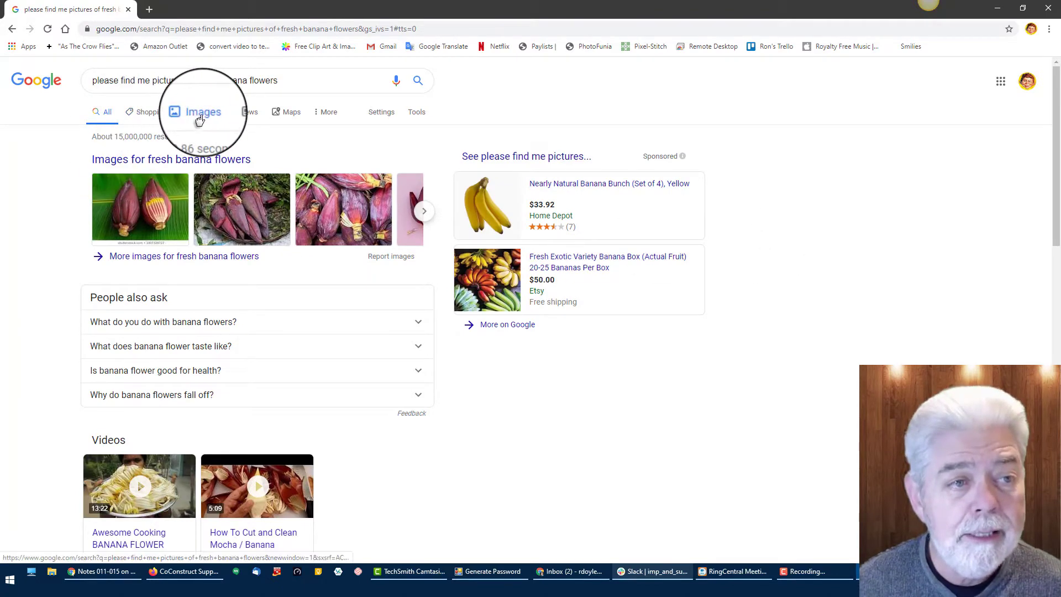
{"action": "scroll", "coordinate": [277, 422], "scroll_direction": "down", "scroll_amount": 1}
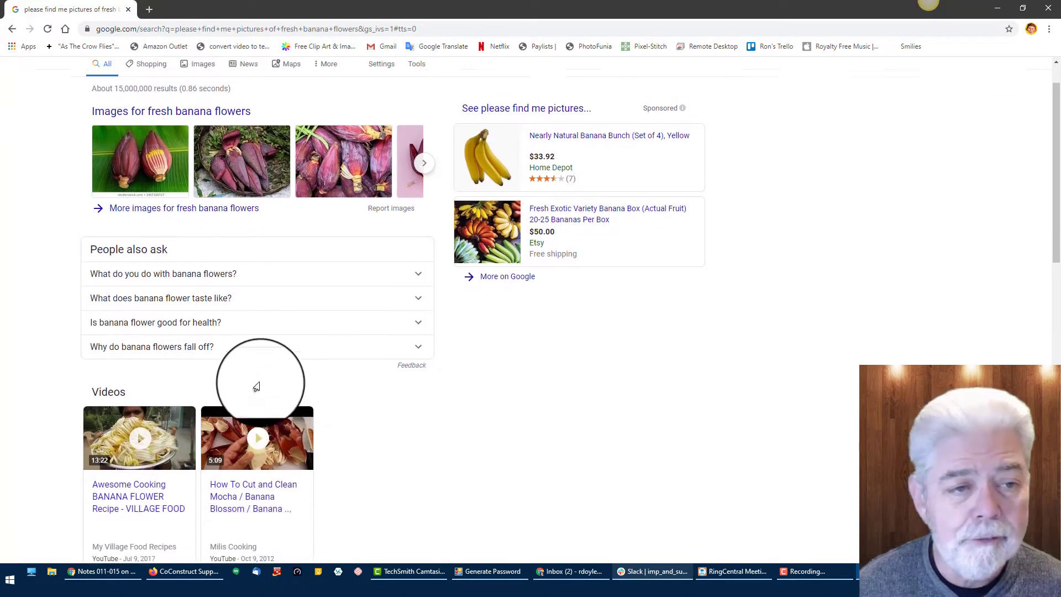
{"action": "scroll", "coordinate": [259, 375], "scroll_direction": "up", "scroll_amount": 1}
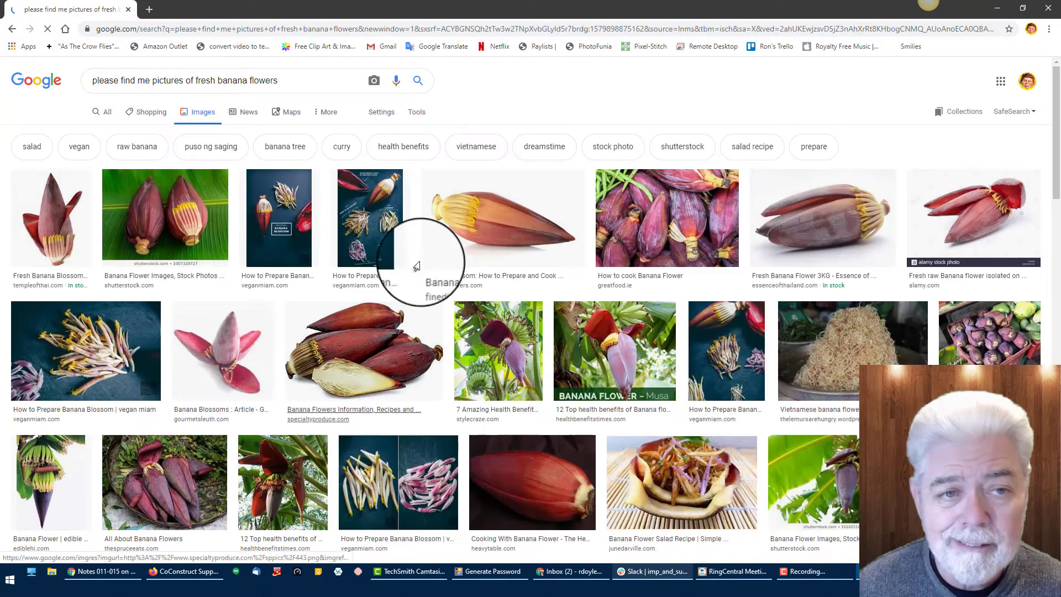
Search Google Images by voice for "show me pictures of purple parakeets" and view the options for searching by image.
{"action": "left_click", "coordinate": [394, 84]}
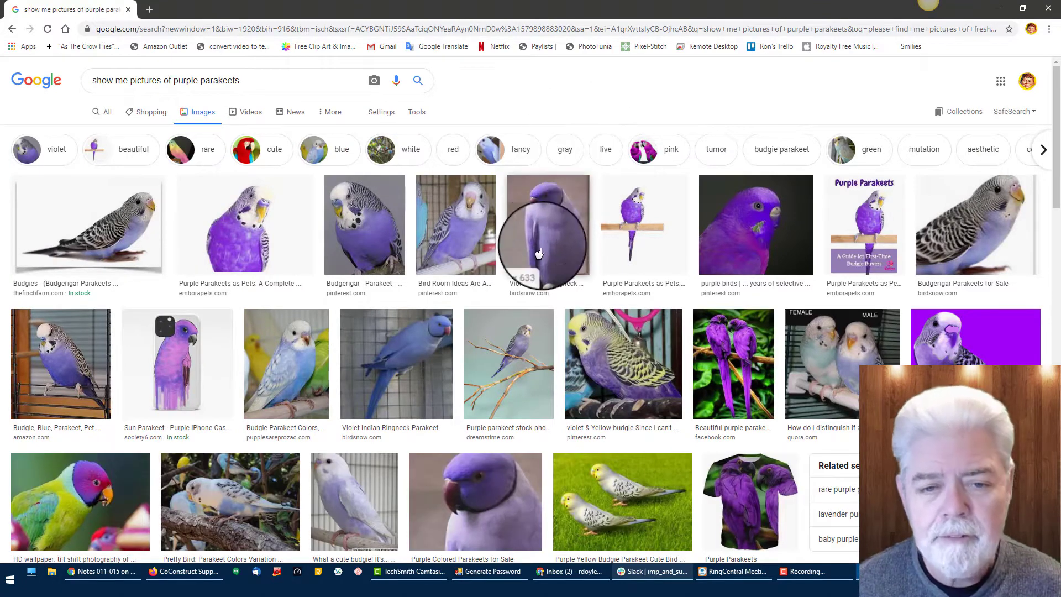
{"action": "left_click", "coordinate": [372, 84]}
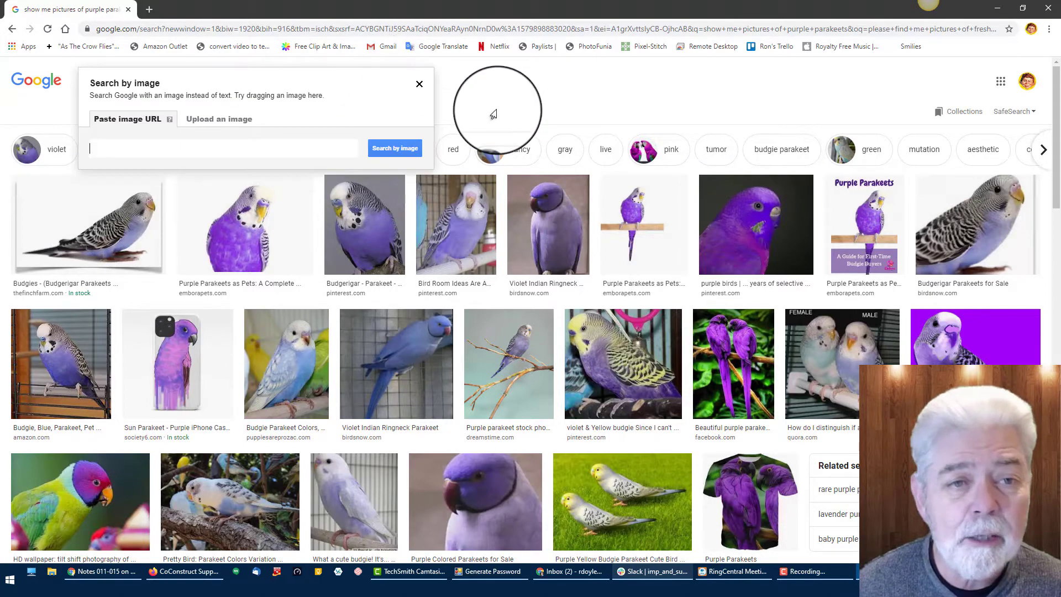
{"action": "left_click", "coordinate": [419, 84]}
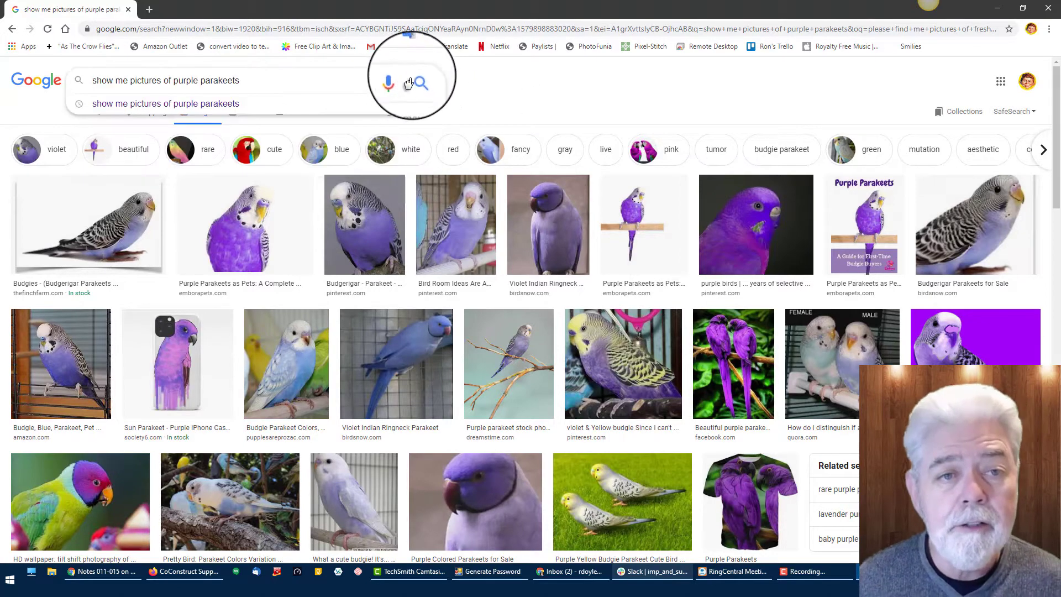
Rerun the purple parakeets image search and return to the browser's home page.
{"action": "left_click", "coordinate": [416, 83]}
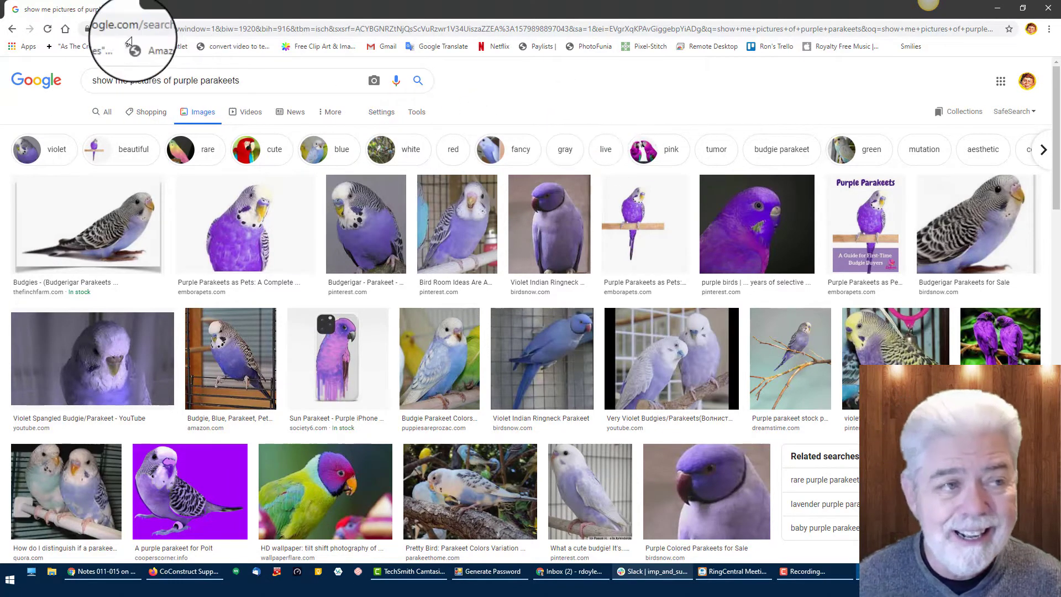
{"action": "left_click", "coordinate": [65, 29]}
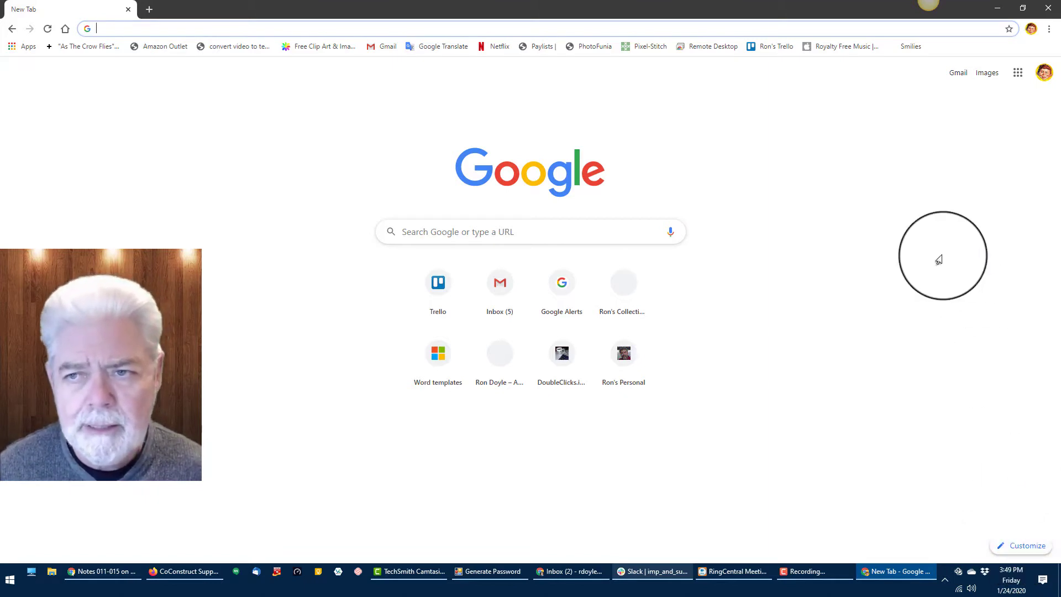
Set the new tab page's background to the first Landscapes picture, the rocky cove at sunset.
{"action": "left_click", "coordinate": [1017, 549]}
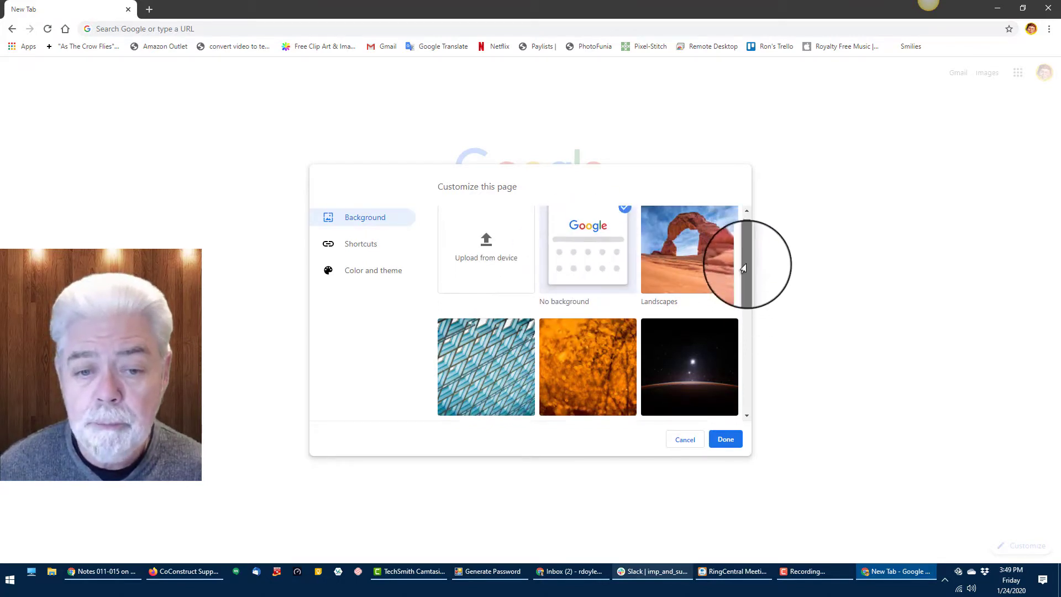
{"action": "left_click_drag", "start_coordinate": [744, 265], "coordinate": [746, 222]}
{"action": "left_click", "coordinate": [702, 231]}
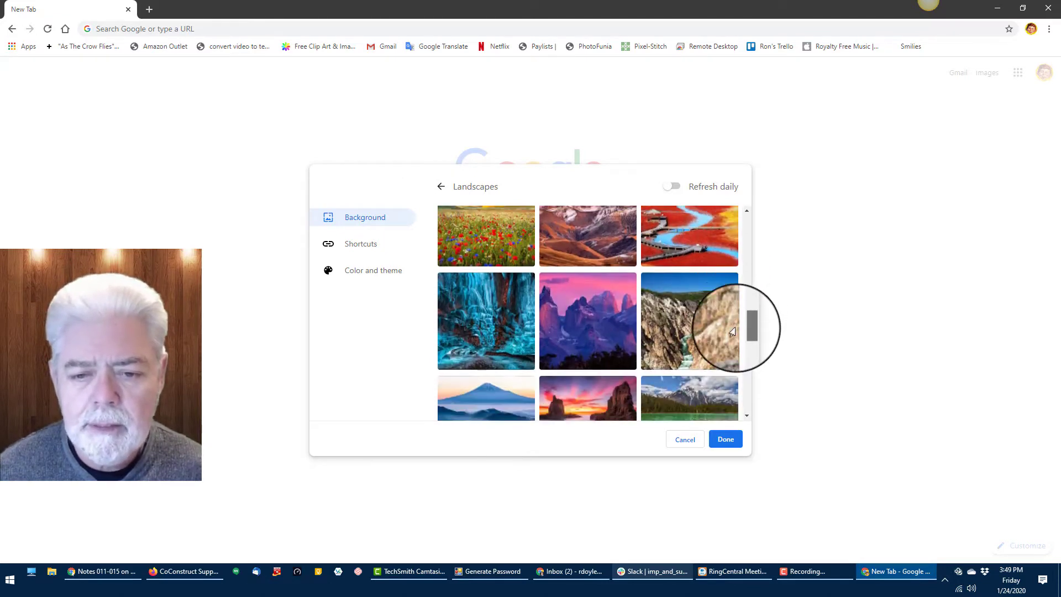
{"action": "left_click_drag", "start_coordinate": [732, 347], "coordinate": [735, 207]}
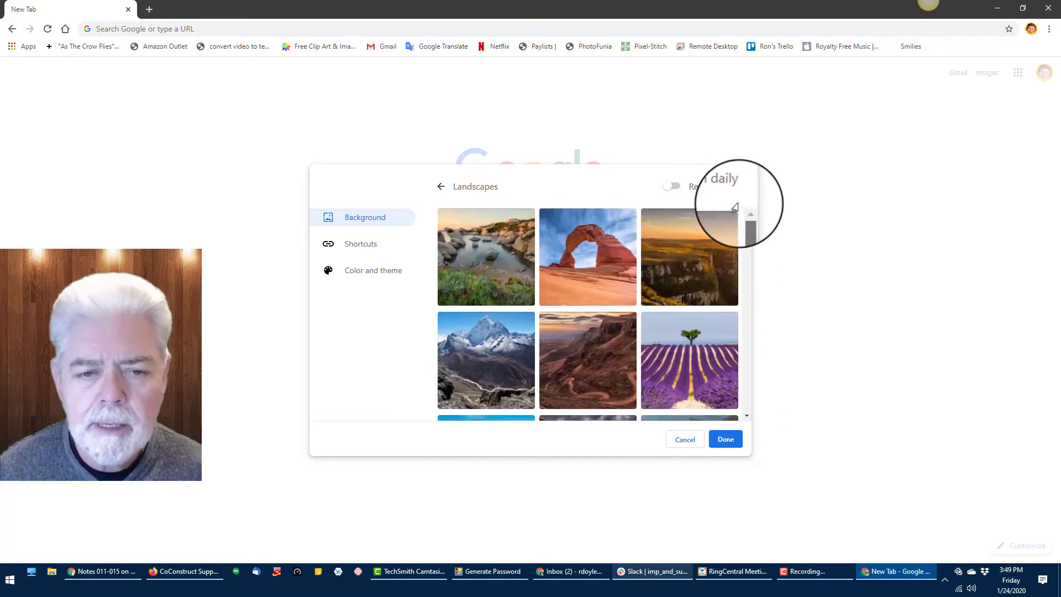
{"action": "left_click", "coordinate": [489, 240]}
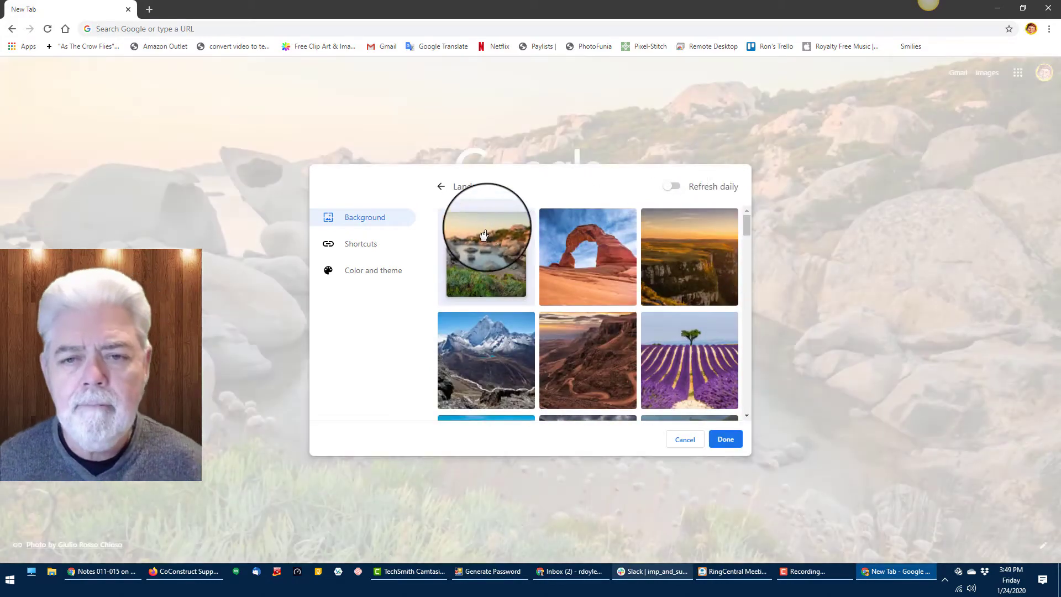
{"action": "left_click", "coordinate": [725, 438]}
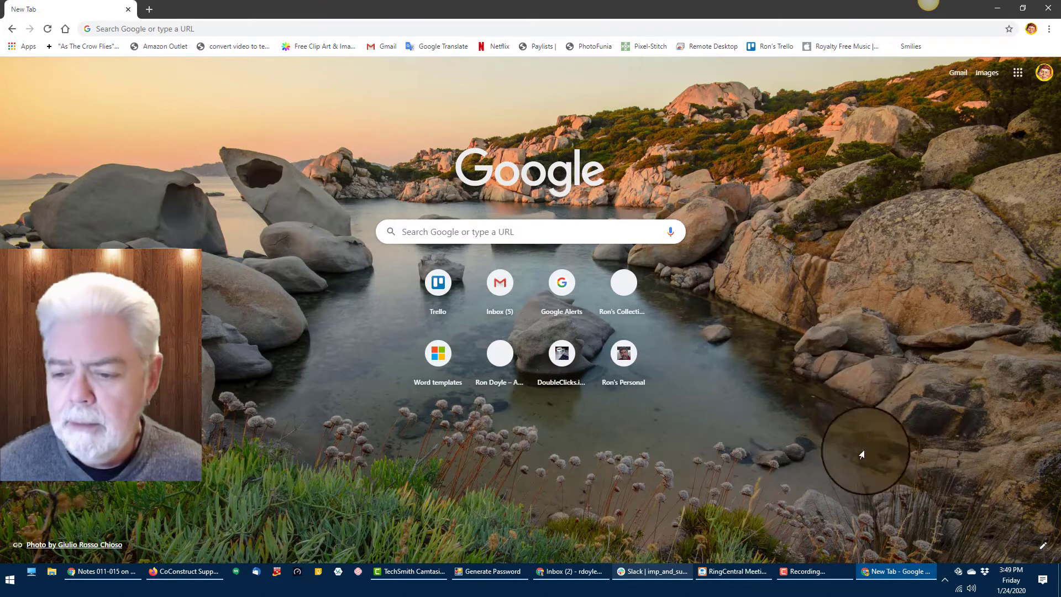
Switch the new tab page to My shortcuts and move the Trello shortcut to third place.
{"action": "left_click", "coordinate": [1043, 548]}
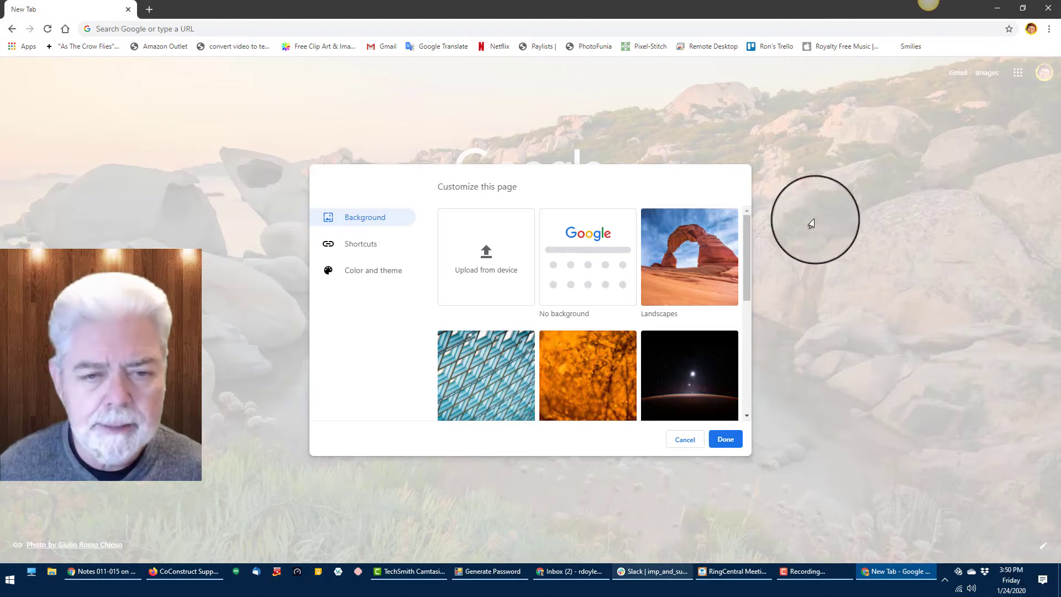
{"action": "left_click", "coordinate": [365, 251]}
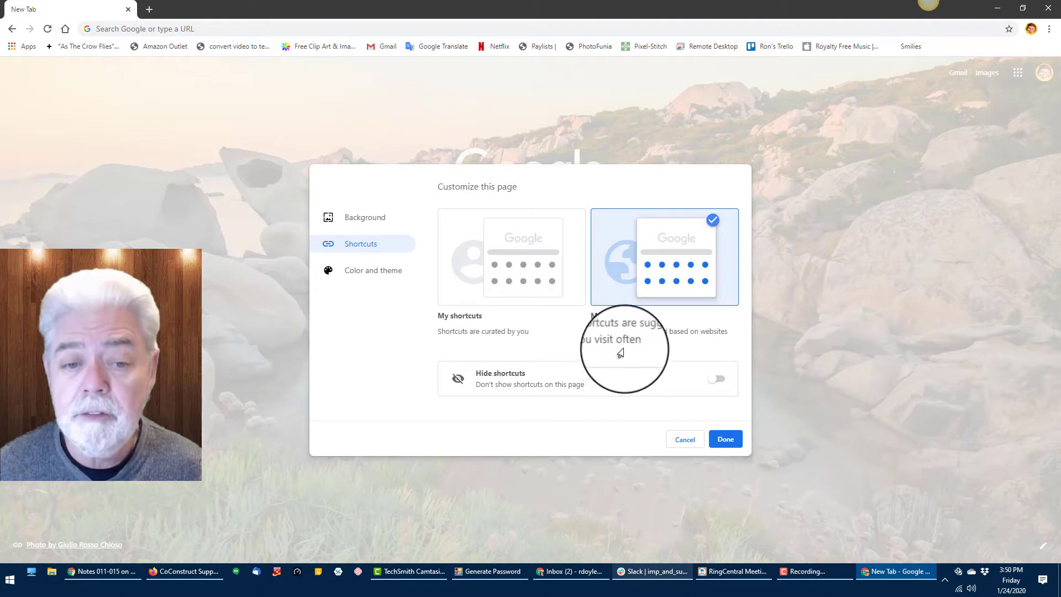
{"action": "left_click", "coordinate": [500, 259]}
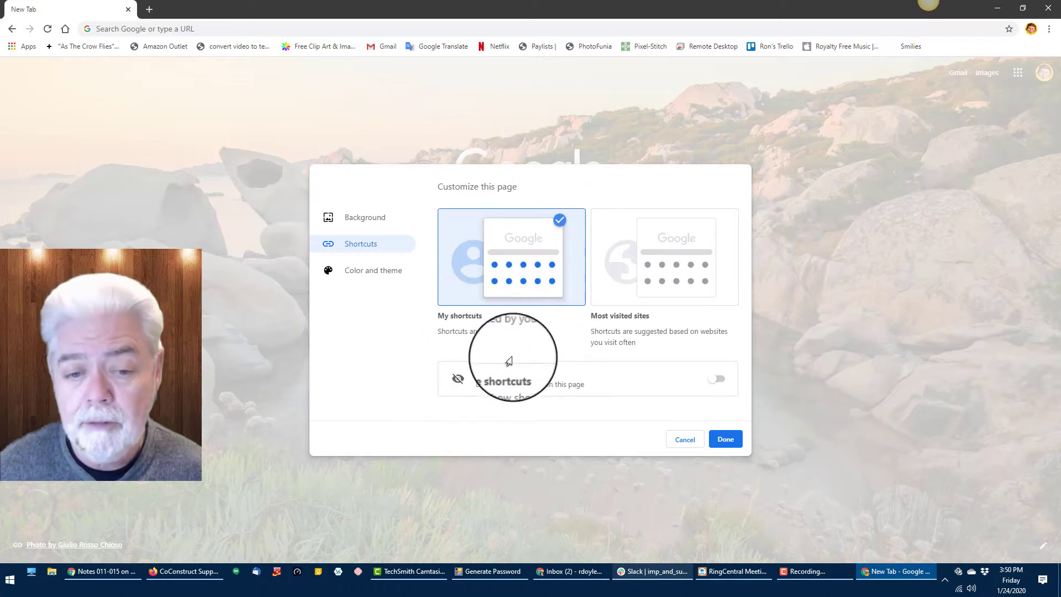
{"action": "left_click", "coordinate": [723, 450]}
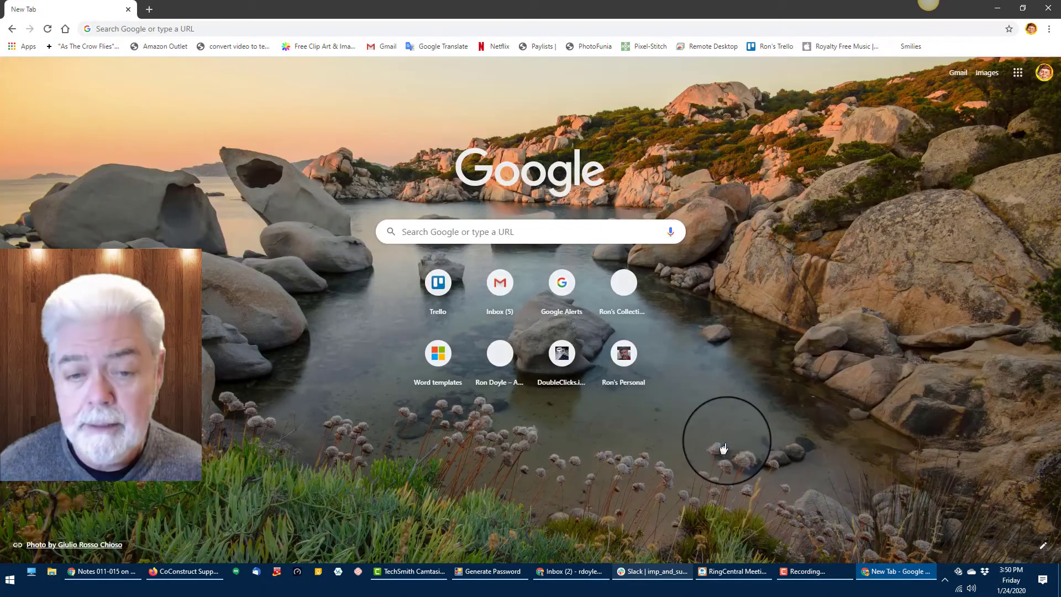
{"action": "left_click_drag", "start_coordinate": [405, 296], "coordinate": [542, 302]}
Remove the Inbox and Google Alerts shortcuts, and move the Personal shortcut to first place.
{"action": "right_click", "coordinate": [410, 284]}
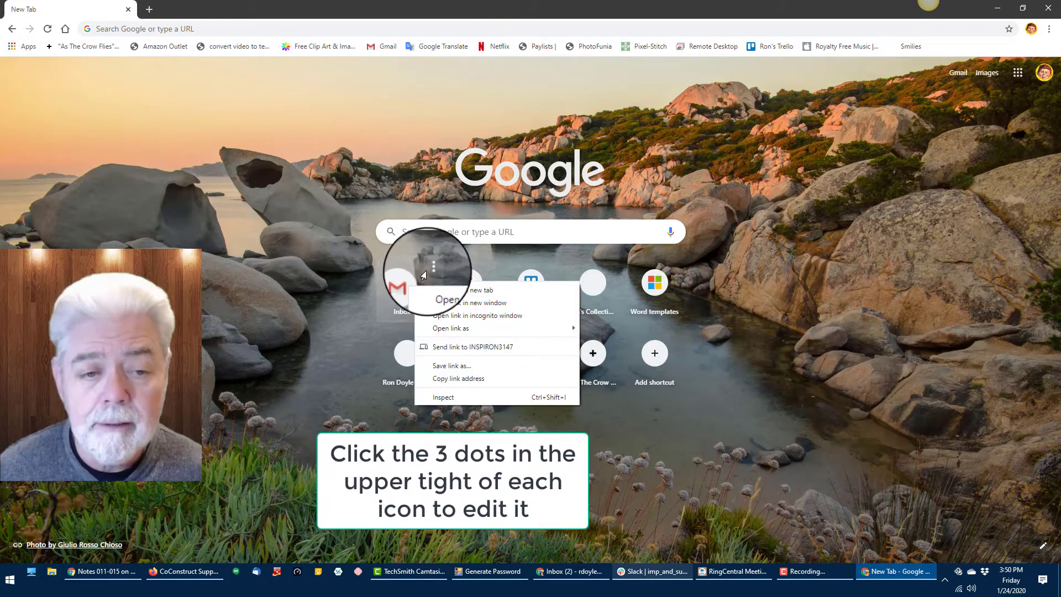
{"action": "left_click", "coordinate": [440, 261]}
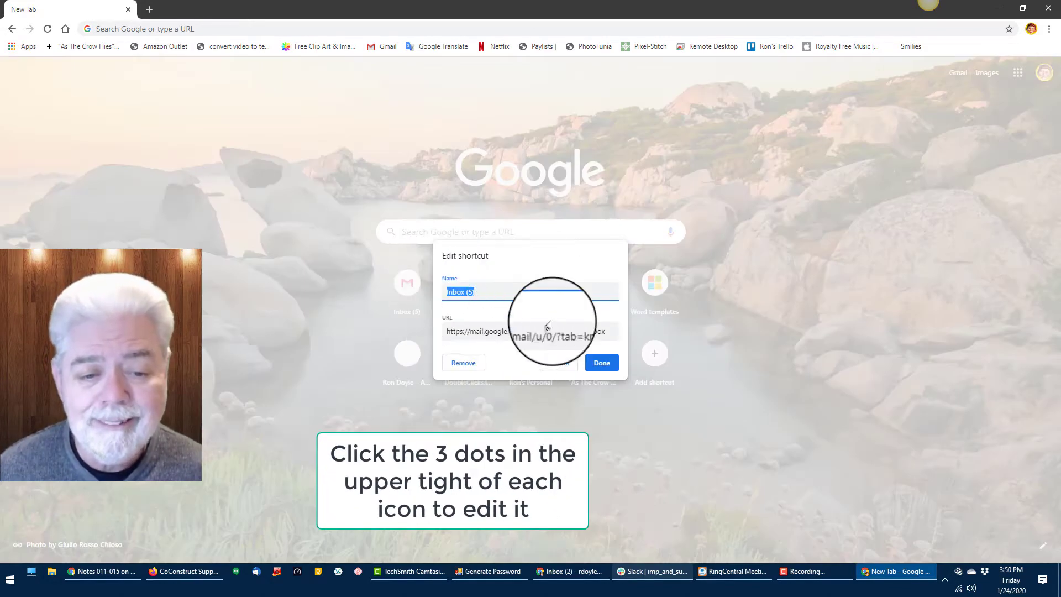
{"action": "left_click", "coordinate": [460, 363]}
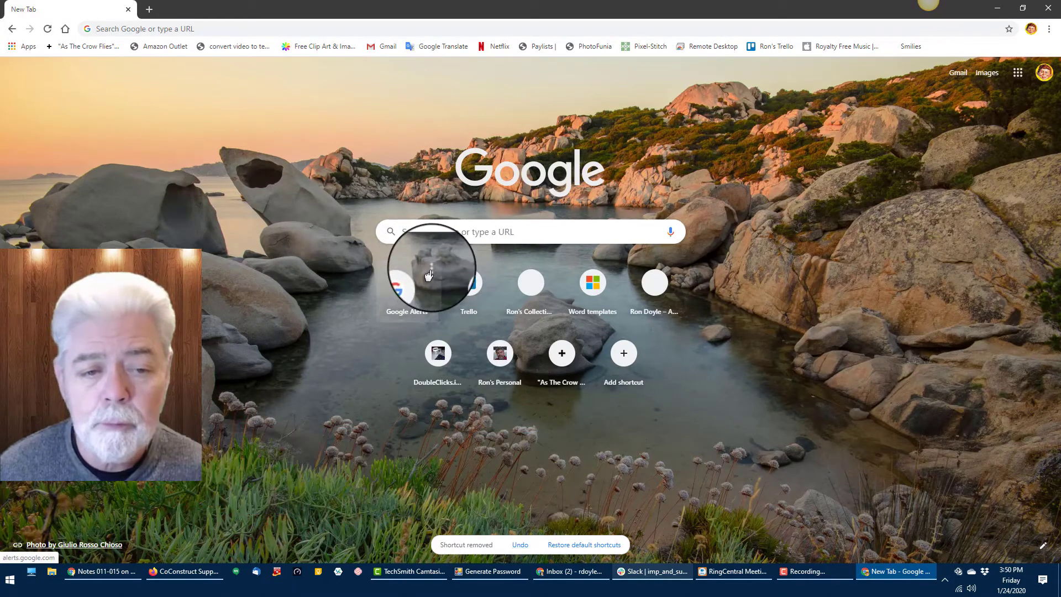
{"action": "left_click", "coordinate": [429, 269]}
{"action": "left_click", "coordinate": [464, 368]}
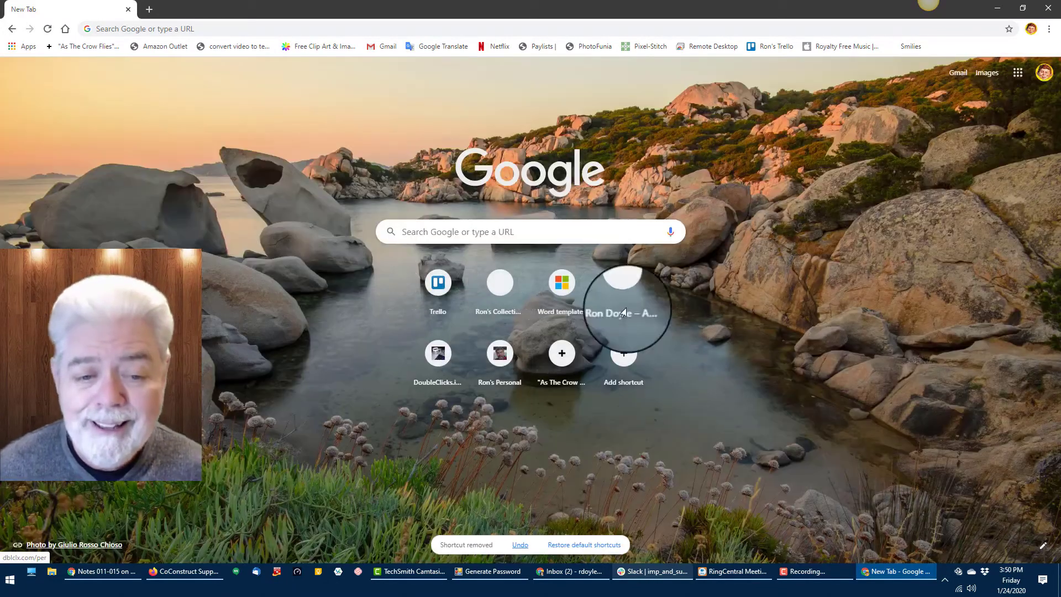
{"action": "left_click_drag", "start_coordinate": [499, 374], "coordinate": [442, 293]}
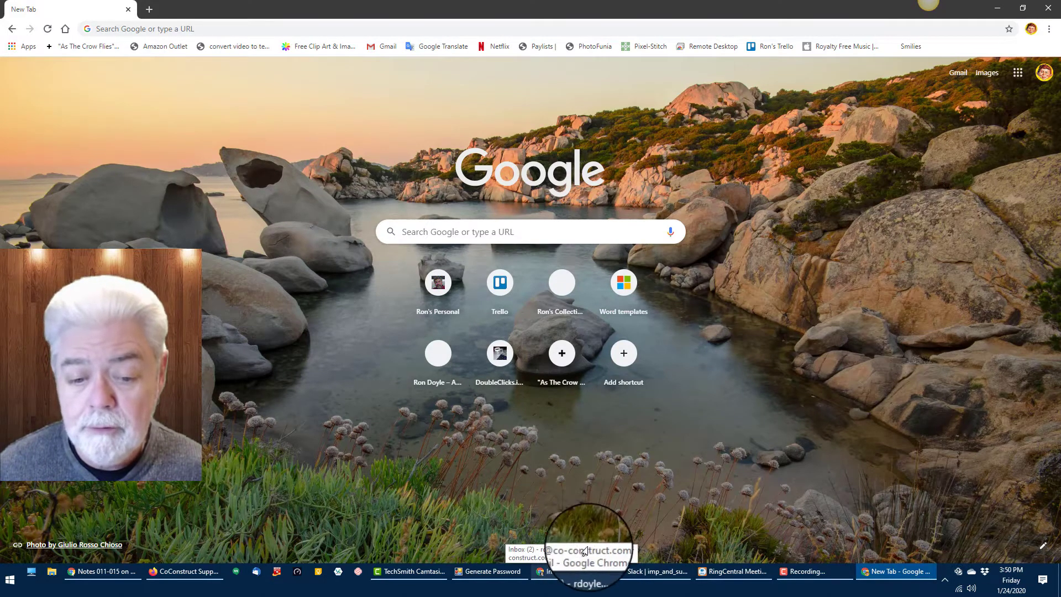
Hide all shortcuts on the new tab page through its customization settings.
{"action": "left_click", "coordinate": [1042, 550]}
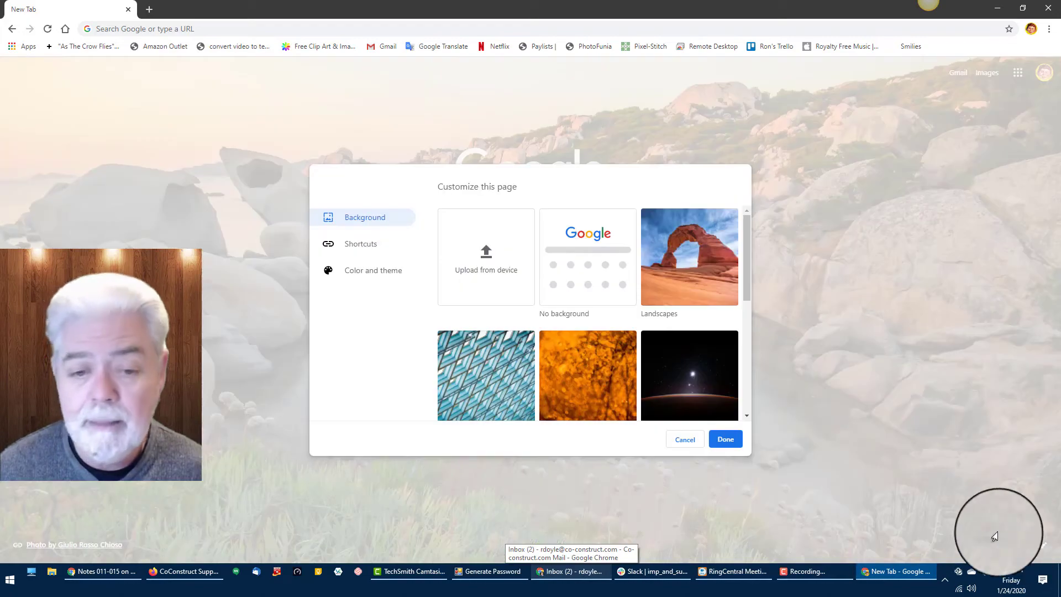
{"action": "left_click", "coordinate": [370, 250]}
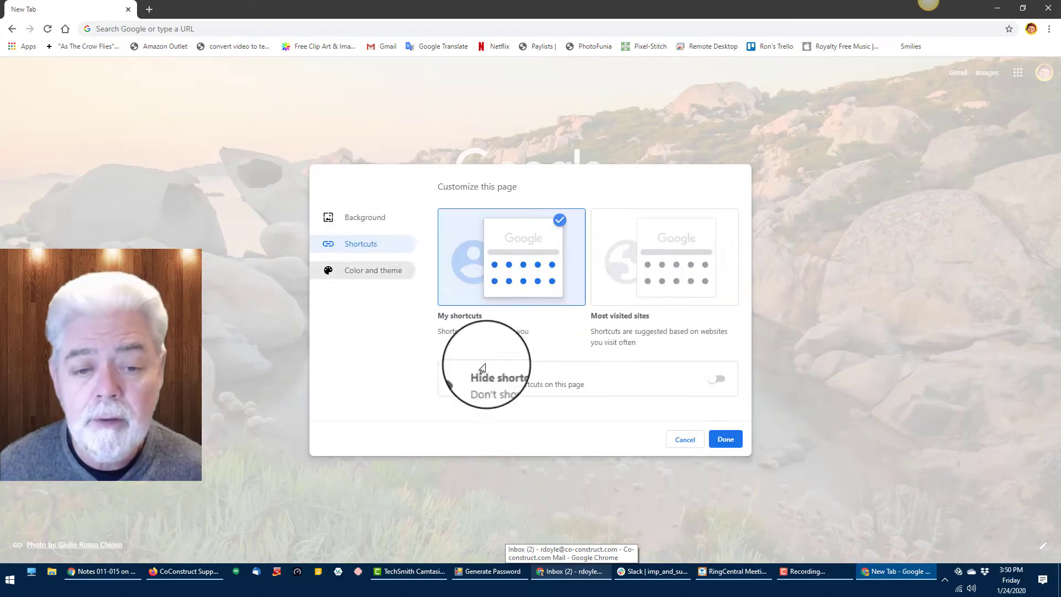
{"action": "left_click", "coordinate": [716, 382]}
{"action": "left_click", "coordinate": [723, 439]}
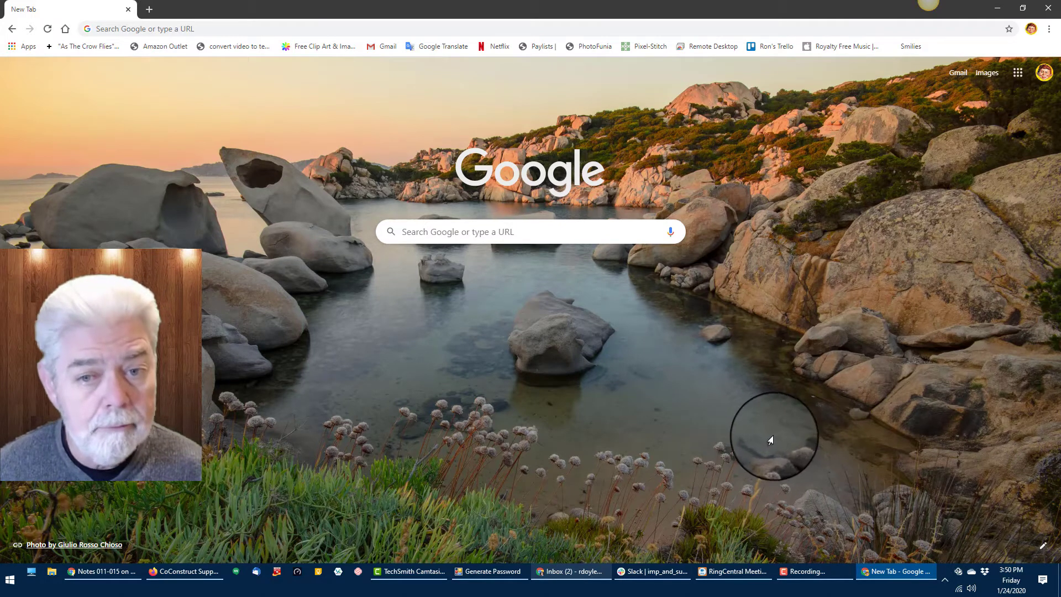
Apply the dark red color theme to the browser.
{"action": "left_click", "coordinate": [1042, 553]}
{"action": "left_click", "coordinate": [391, 273]}
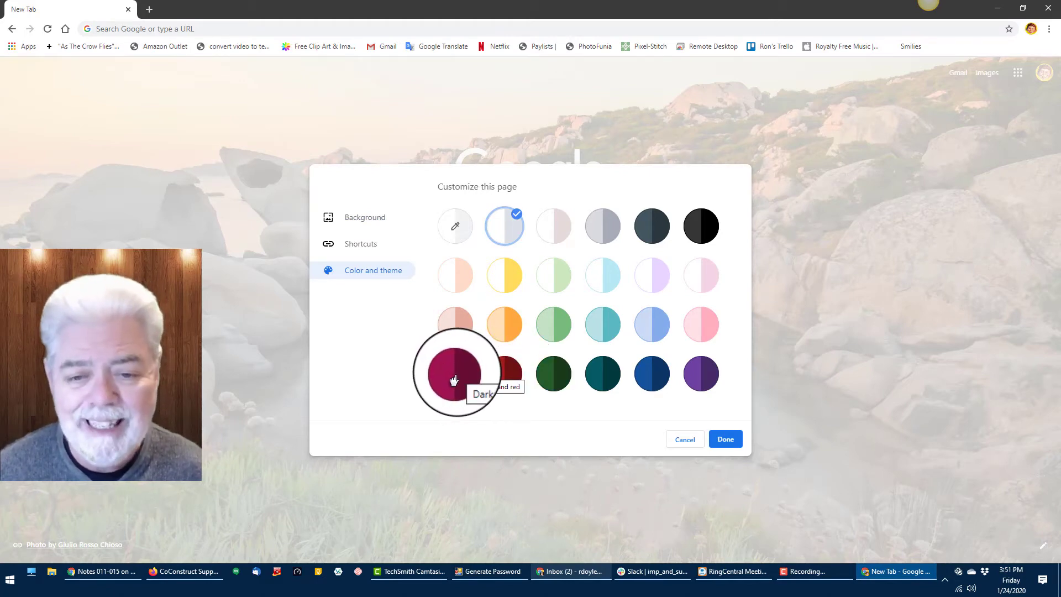
{"action": "left_click", "coordinate": [502, 378]}
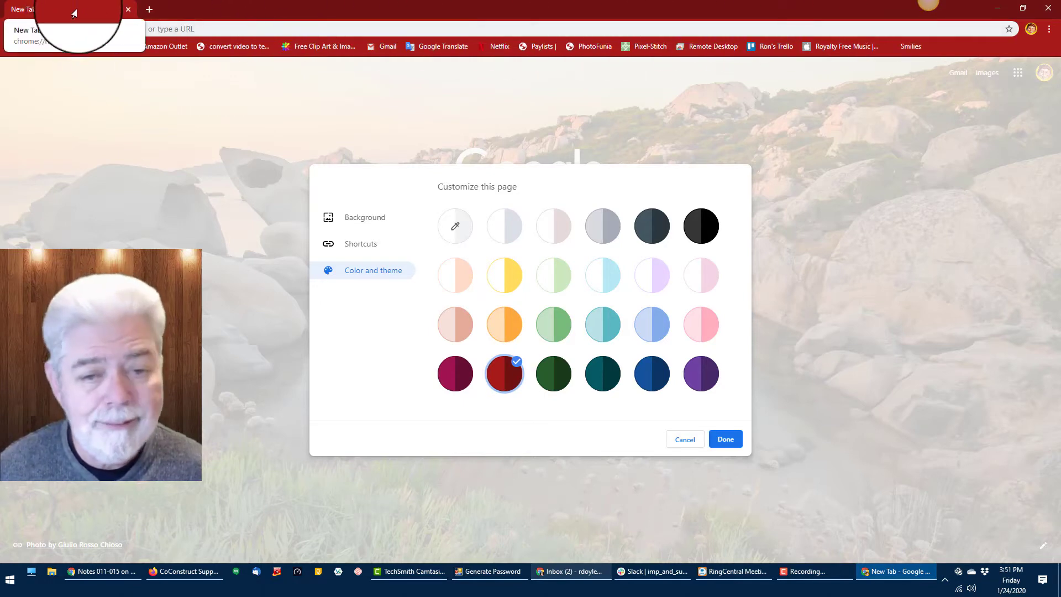
{"action": "left_click", "coordinate": [725, 439]}
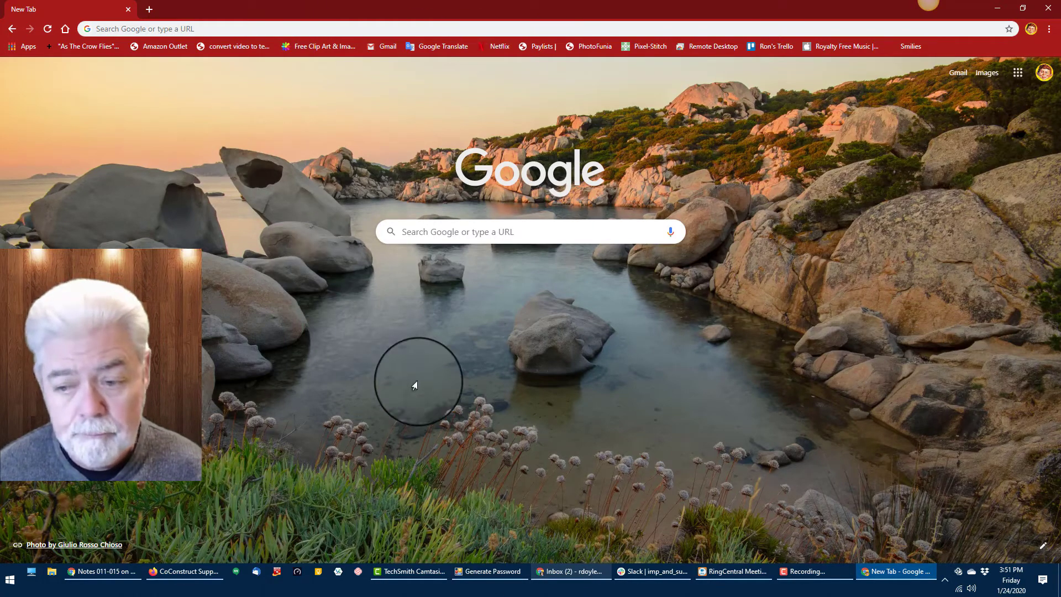
Upload the purple starfish picture from the Wallpaper folder as the new tab page's background.
{"action": "left_click", "coordinate": [1042, 552]}
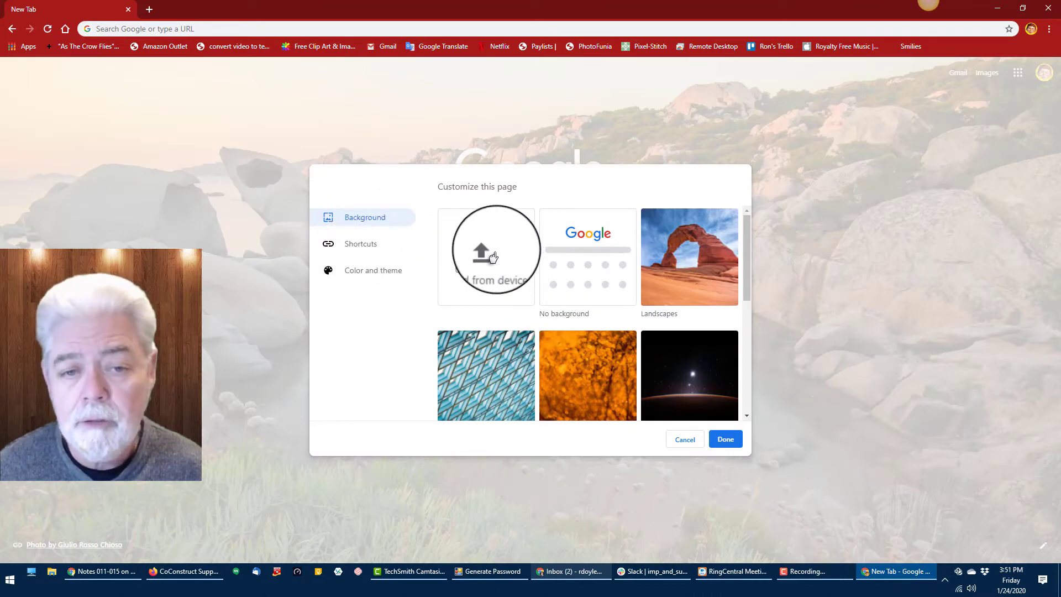
{"action": "left_click", "coordinate": [501, 250]}
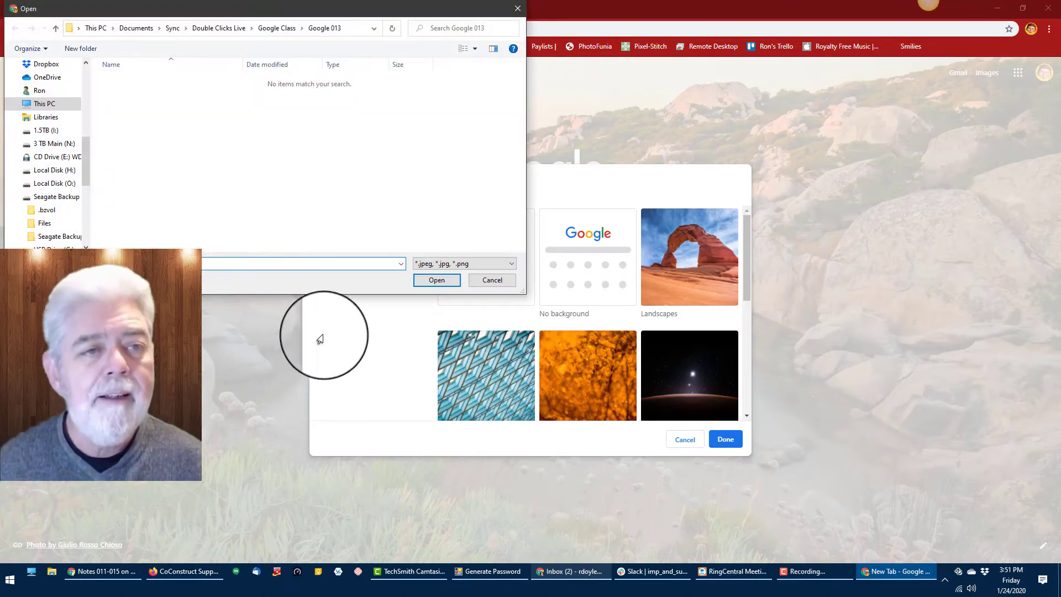
{"action": "left_click", "coordinate": [173, 27]}
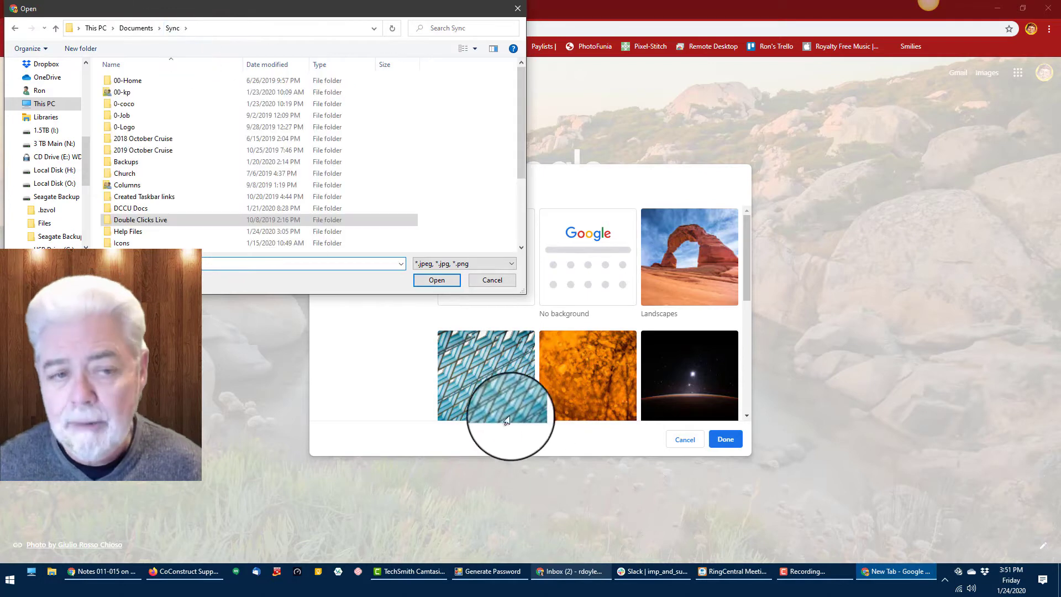
{"action": "scroll", "coordinate": [153, 120], "scroll_direction": "down", "scroll_amount": 3}
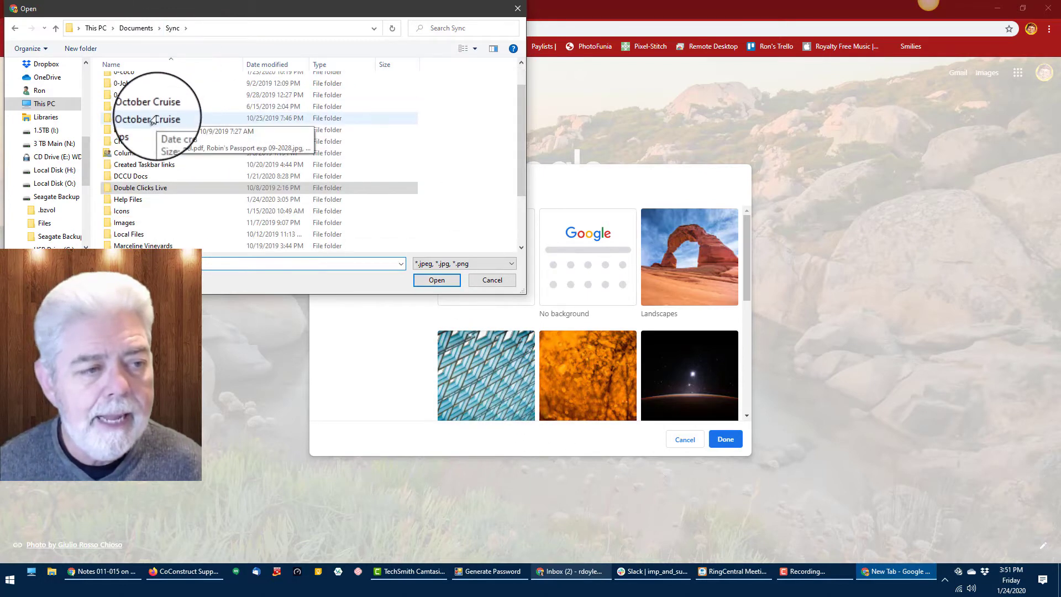
{"action": "scroll", "coordinate": [153, 119], "scroll_direction": "up", "scroll_amount": 2}
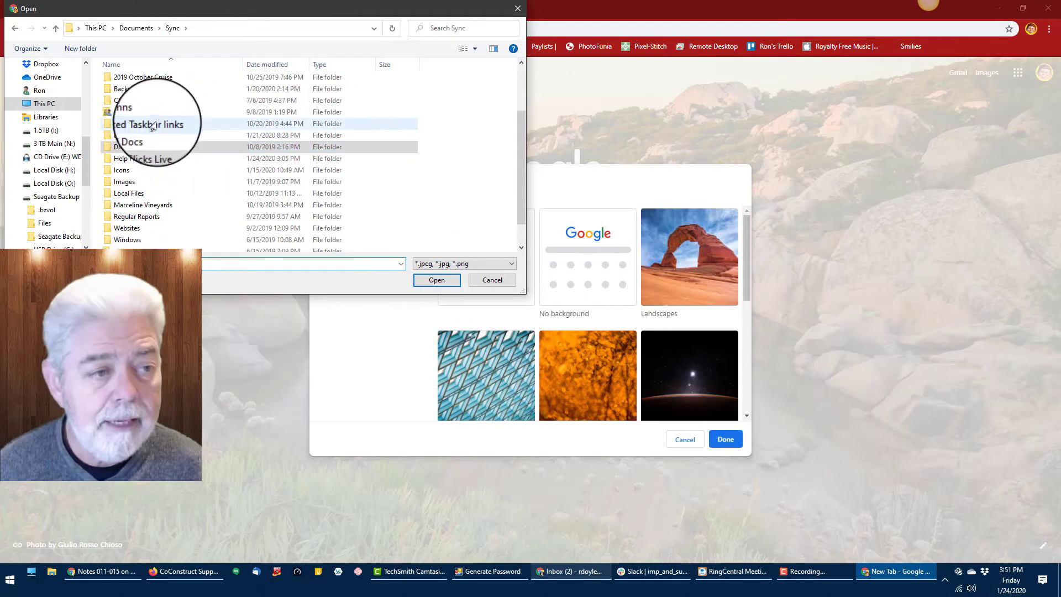
{"action": "double_click", "coordinate": [126, 199]}
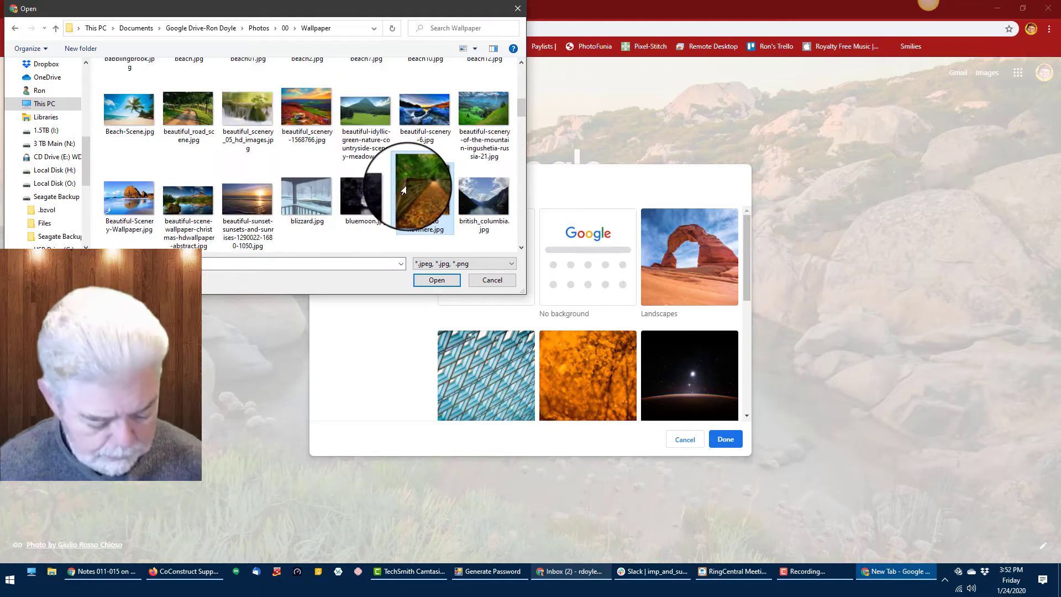
{"action": "type", "text": "st"}
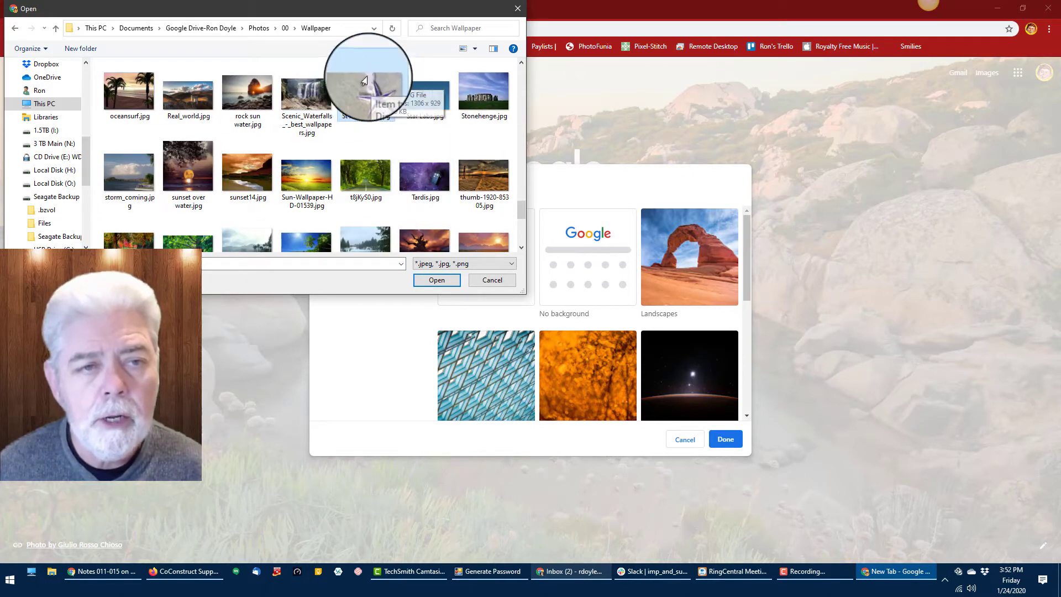
{"action": "left_click", "coordinate": [437, 280]}
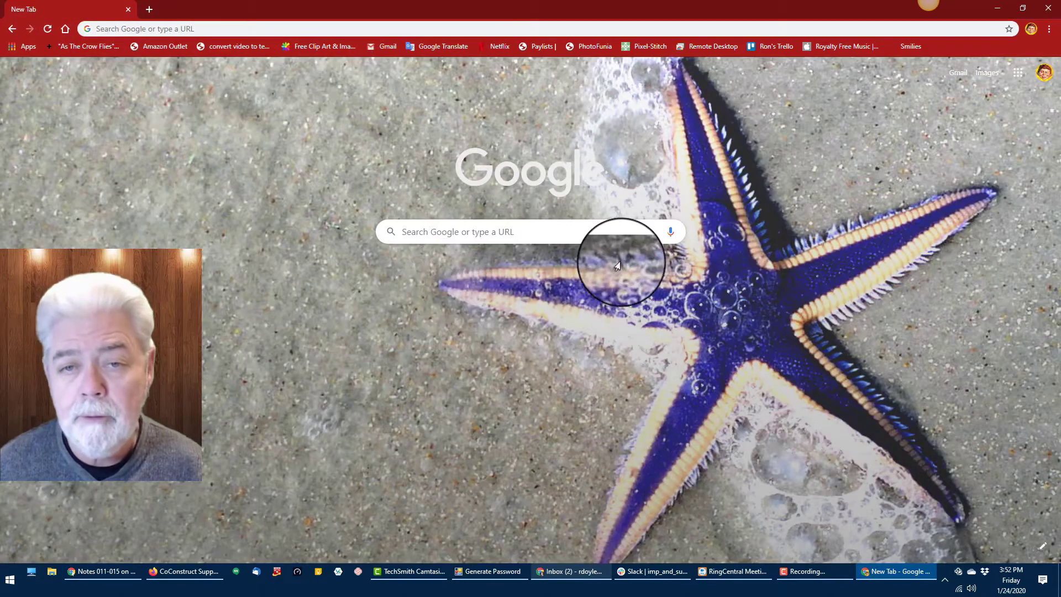
Change the browser's color theme to dark blue in the new tab page's customization settings.
{"action": "left_click", "coordinate": [1042, 553]}
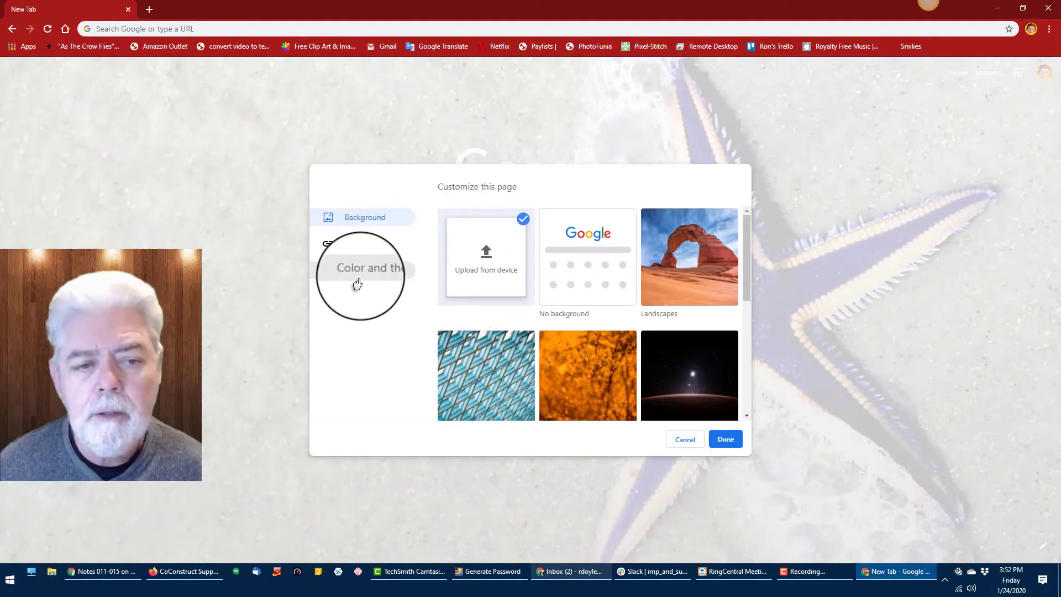
{"action": "left_click", "coordinate": [357, 279]}
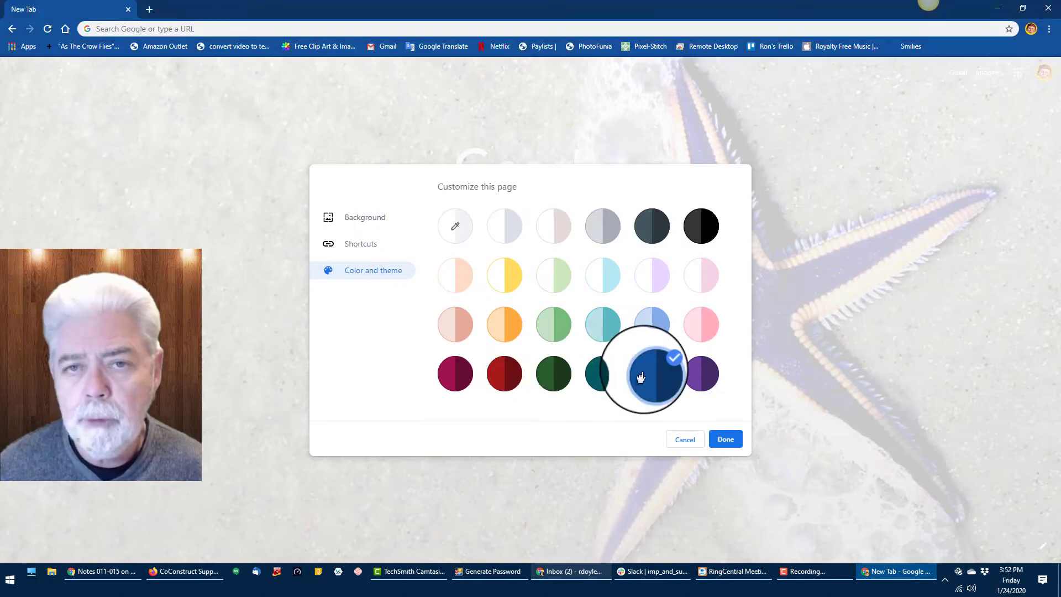
{"action": "left_click", "coordinate": [725, 439]}
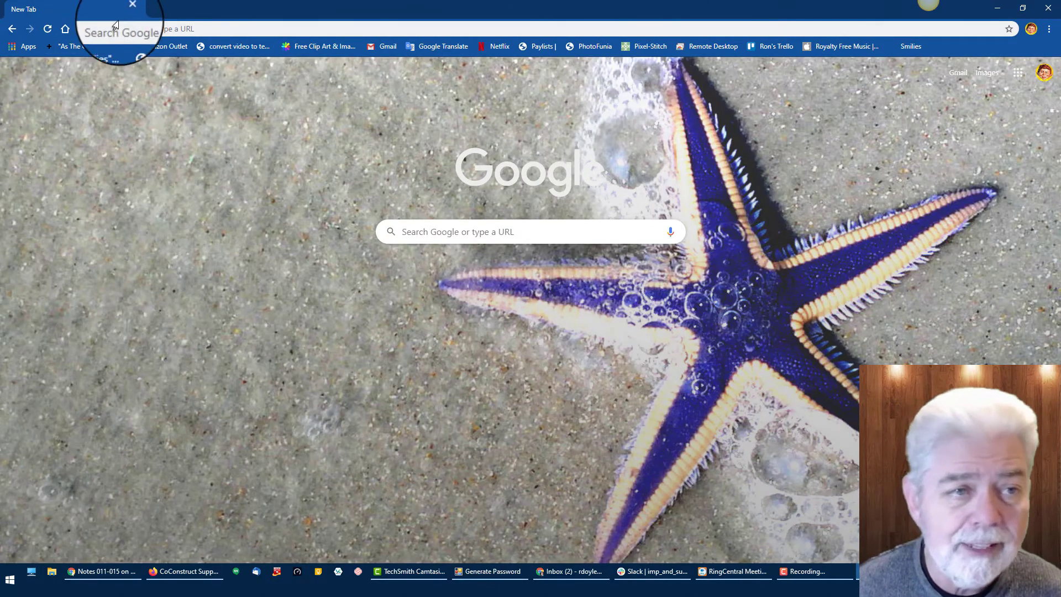
Open Gmail from its bookmark and read through the newest Google Alerts daily digest, returning to the inbox.
{"action": "left_click", "coordinate": [383, 47]}
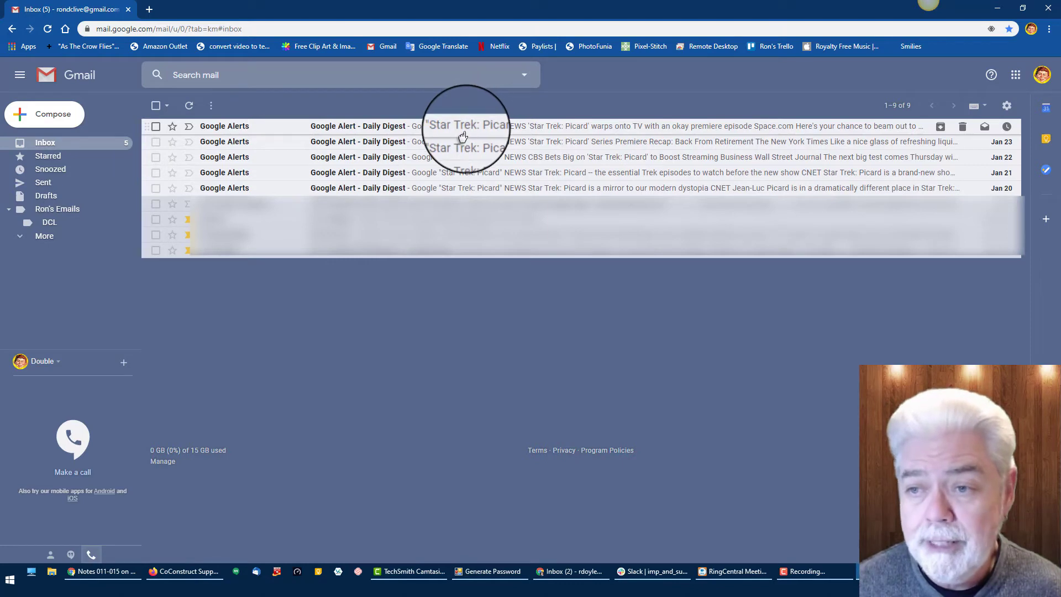
{"action": "left_click", "coordinate": [349, 126]}
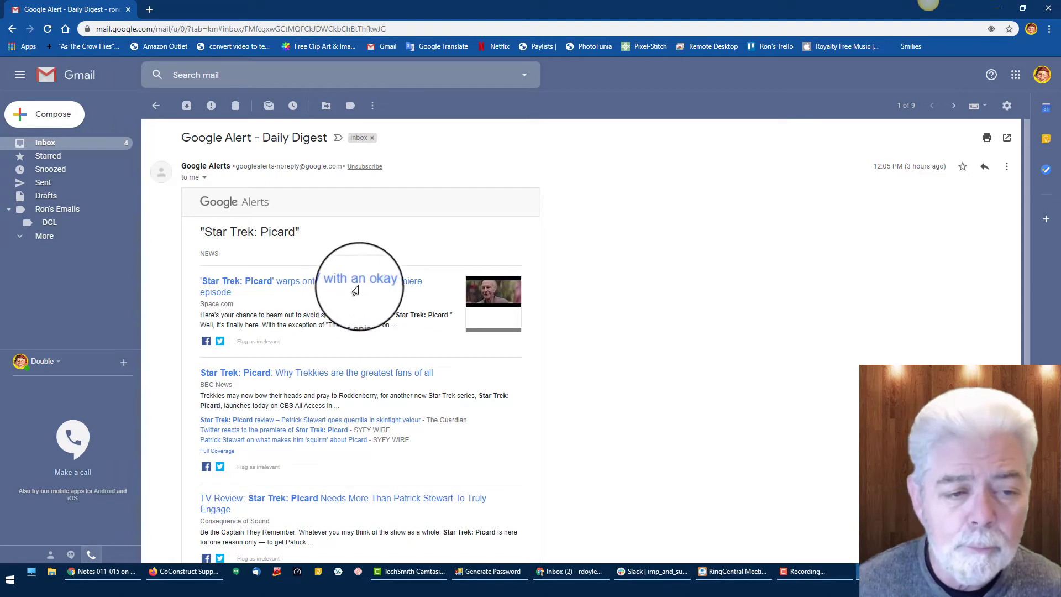
{"action": "scroll", "coordinate": [385, 289], "scroll_direction": "down", "scroll_amount": 2}
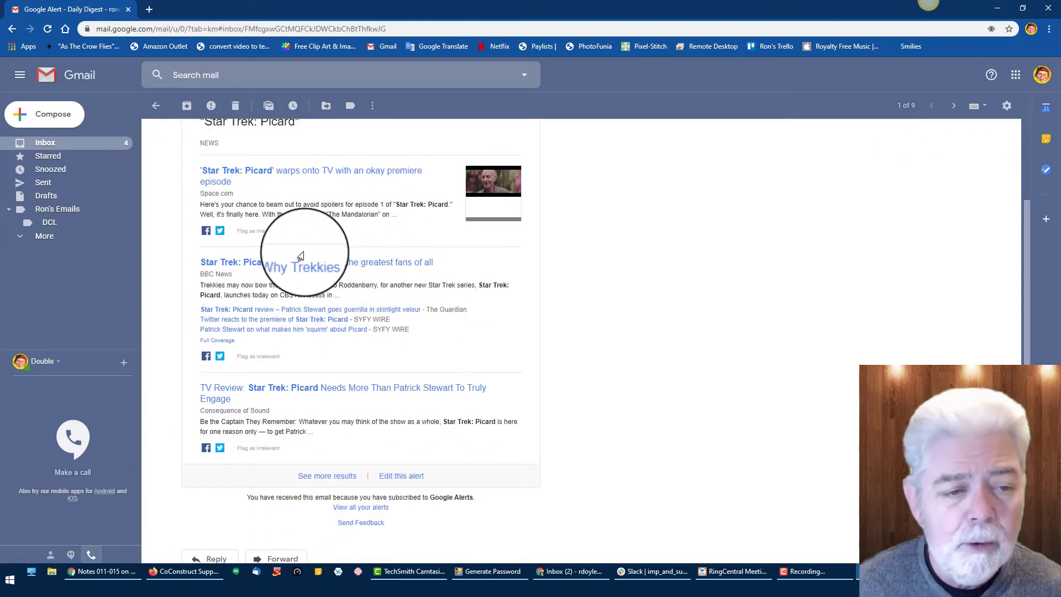
{"action": "scroll", "coordinate": [428, 326], "scroll_direction": "down", "scroll_amount": 1}
{"action": "scroll", "coordinate": [428, 327], "scroll_direction": "up", "scroll_amount": 5}
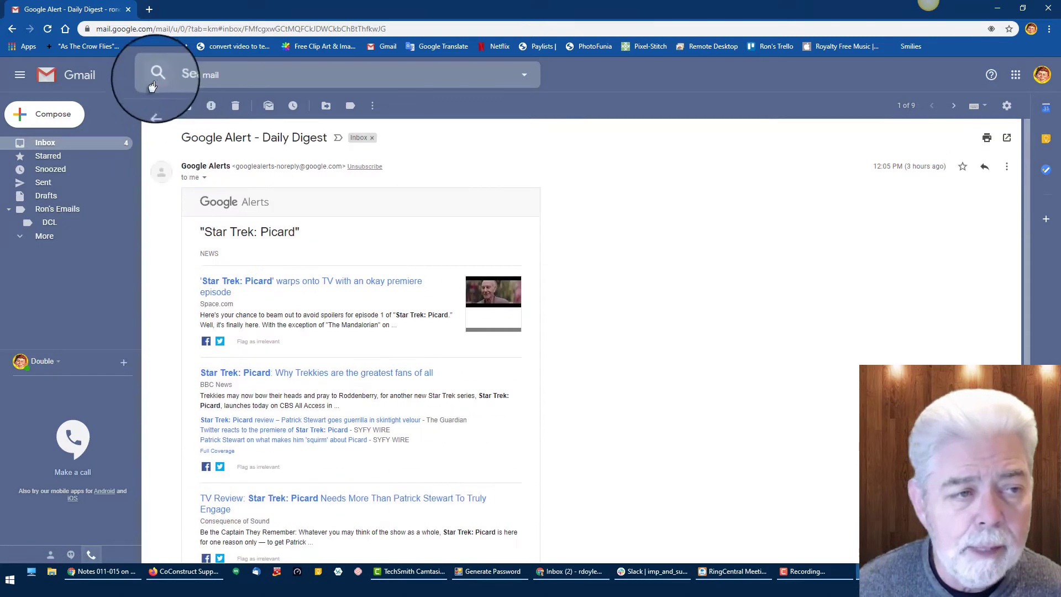
{"action": "left_click", "coordinate": [156, 105]}
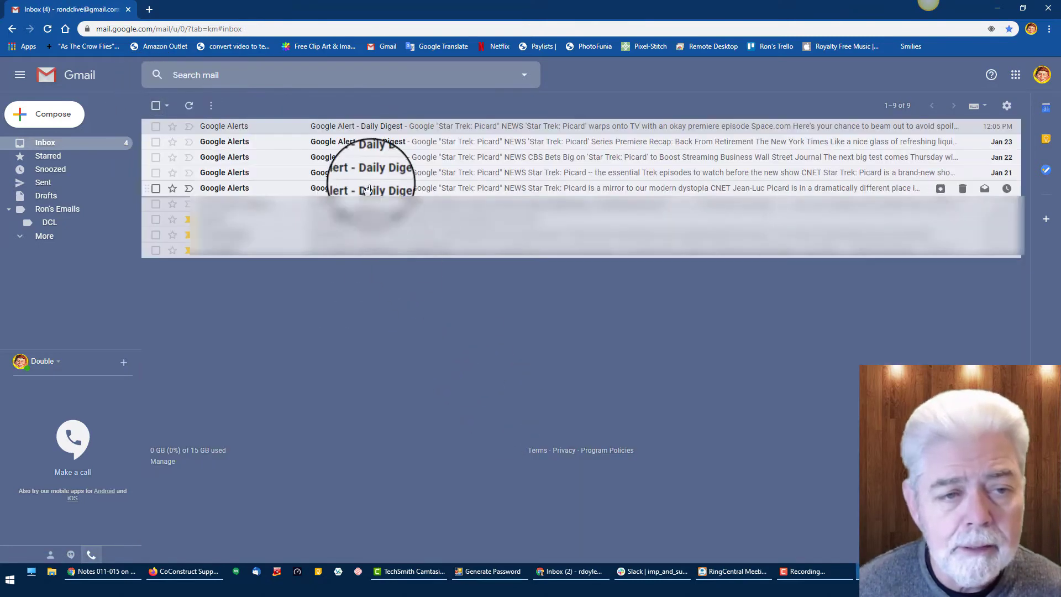
Read through the January 22 Google Alerts daily digest and return to the inbox.
{"action": "left_click", "coordinate": [367, 156]}
{"action": "scroll", "coordinate": [389, 343], "scroll_direction": "down", "scroll_amount": 3}
{"action": "scroll", "coordinate": [382, 353], "scroll_direction": "up", "scroll_amount": 3}
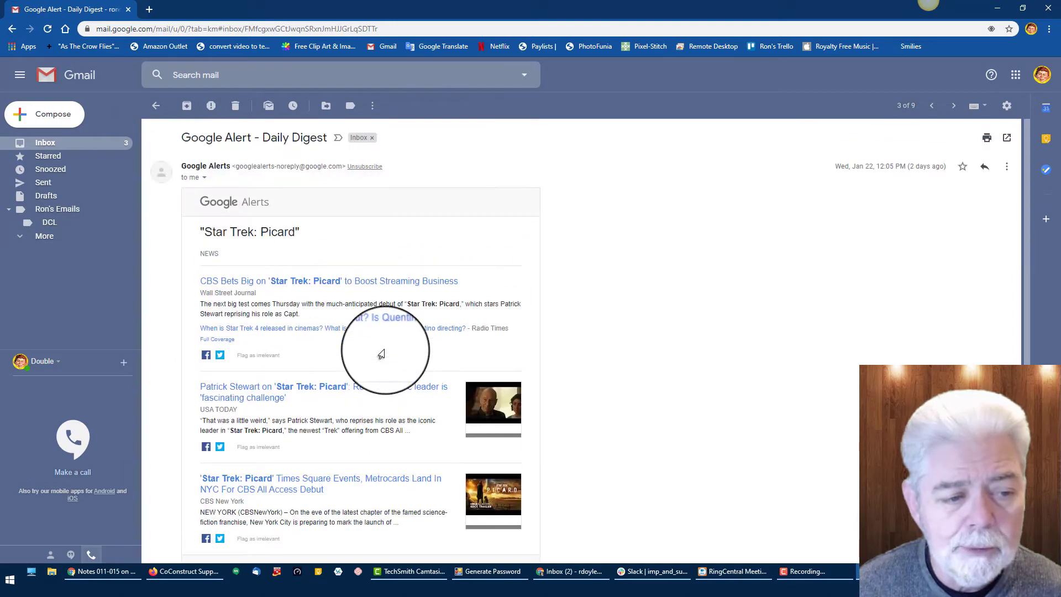
{"action": "scroll", "coordinate": [384, 353], "scroll_direction": "down", "scroll_amount": 3}
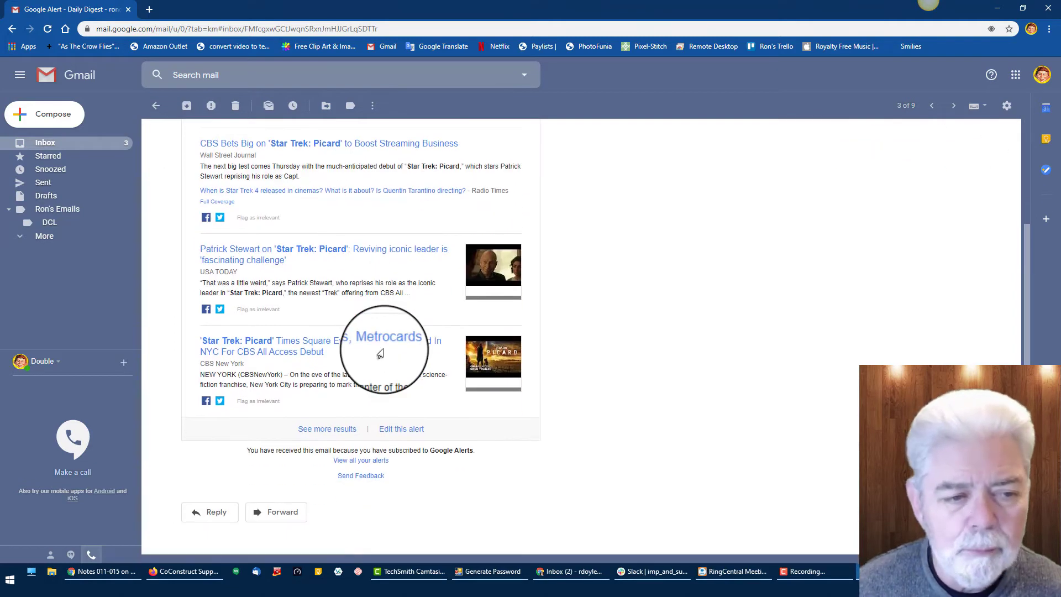
{"action": "scroll", "coordinate": [381, 351], "scroll_direction": "up", "scroll_amount": 1}
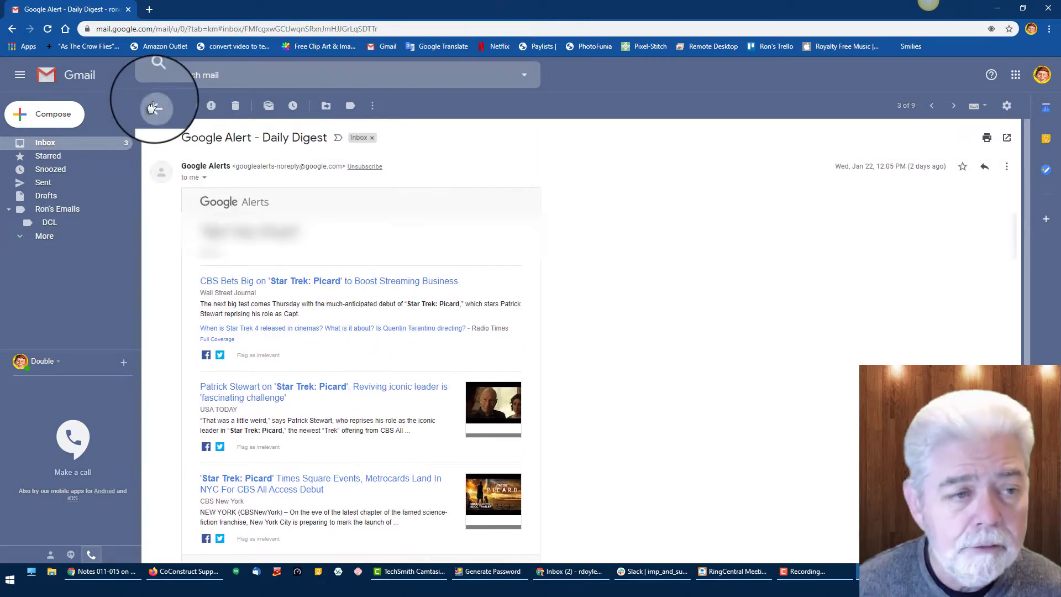
{"action": "left_click", "coordinate": [156, 105]}
Delete the five Google Alerts daily digest emails from the inbox.
{"action": "left_click", "coordinate": [156, 188]}
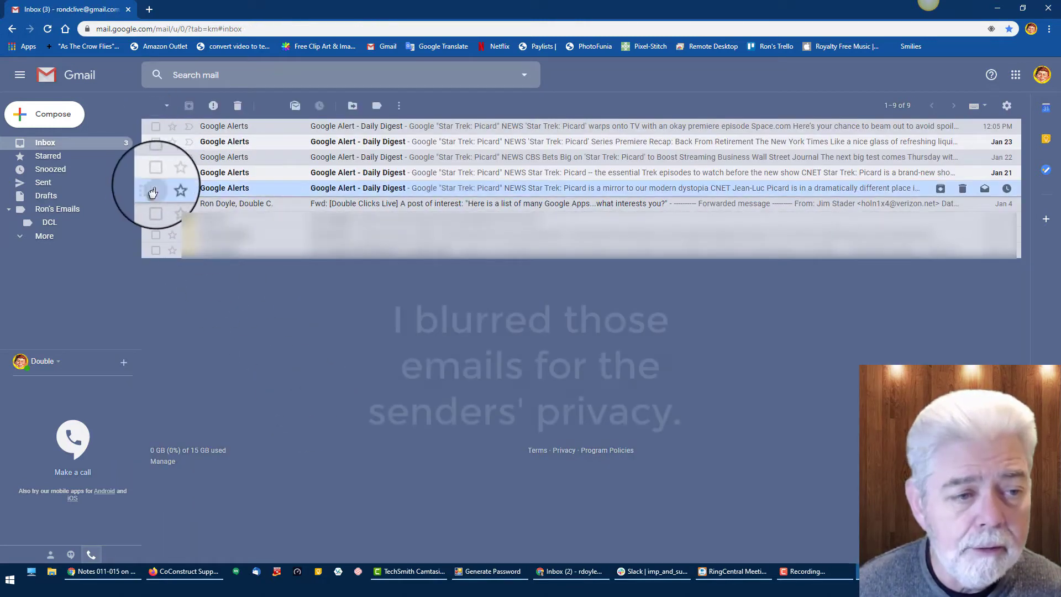
{"action": "left_click", "coordinate": [155, 173]}
{"action": "left_click", "coordinate": [155, 157]}
{"action": "left_click", "coordinate": [155, 142]}
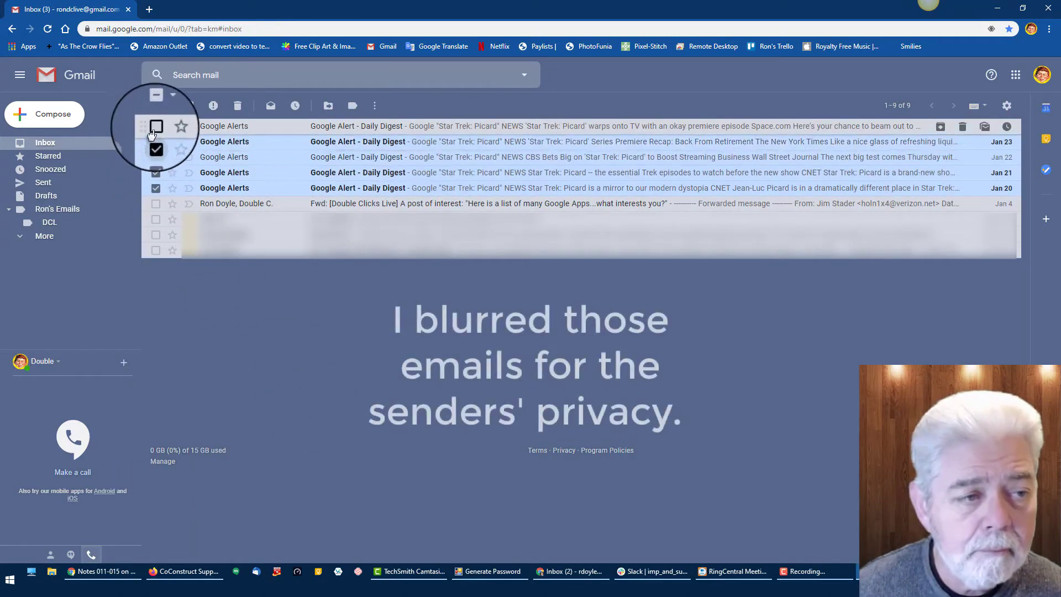
{"action": "left_click", "coordinate": [155, 126]}
{"action": "left_click", "coordinate": [235, 106]}
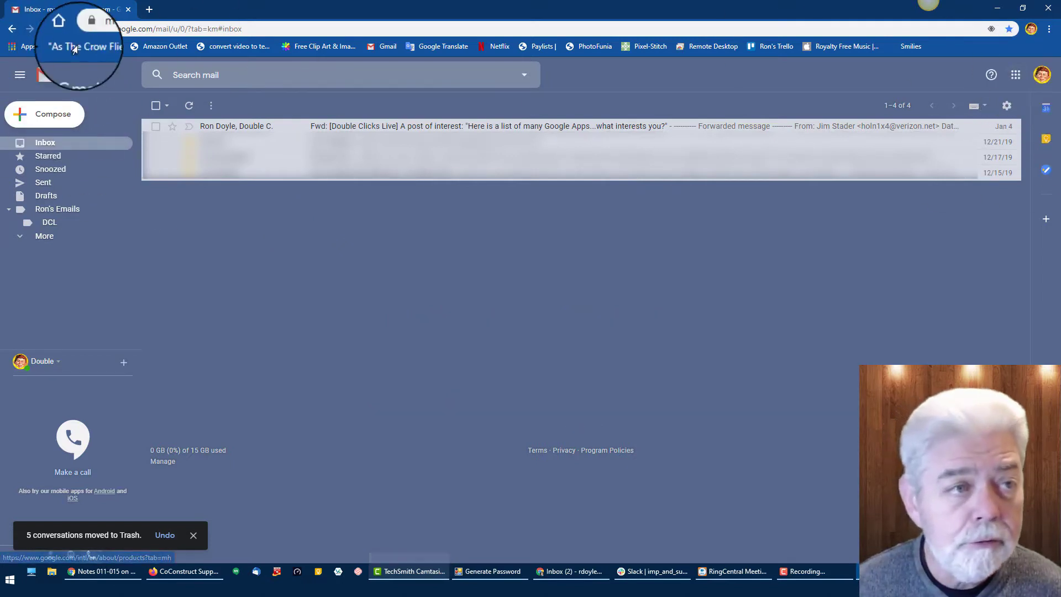
Go to alerts.google.com, delete the "Star Trek: Picard" alert and dismiss the deletion notice.
{"action": "left_click", "coordinate": [181, 32]}
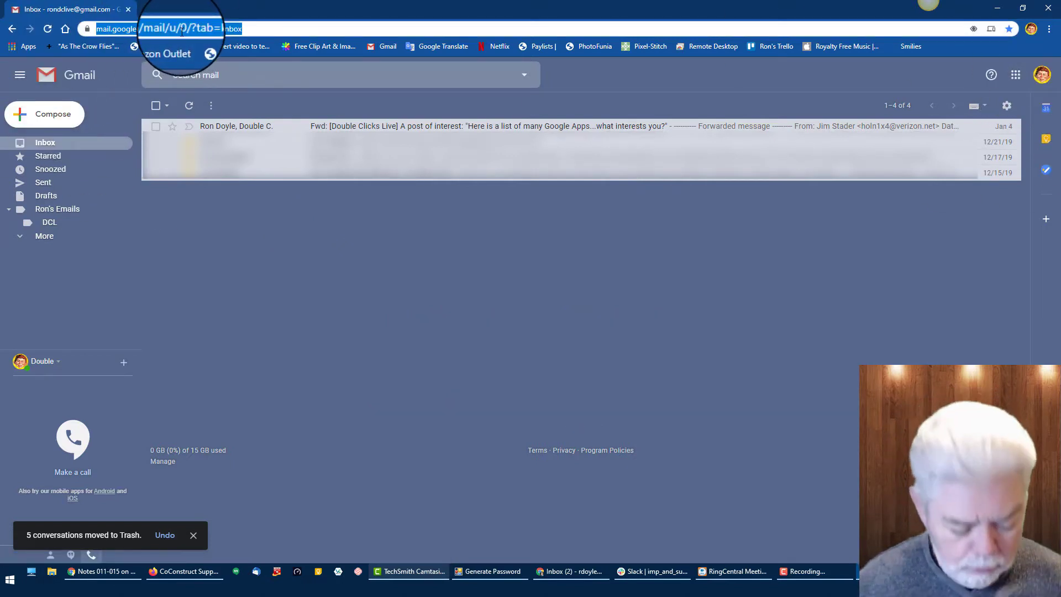
{"action": "type", "text": "alerts.google.com"}
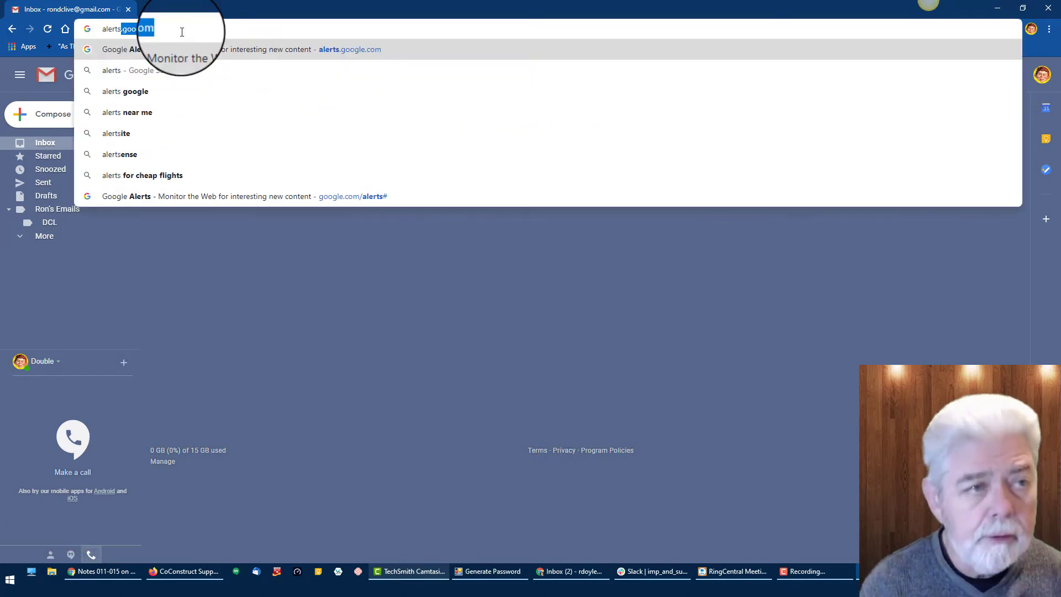
{"action": "key", "text": "Return"}
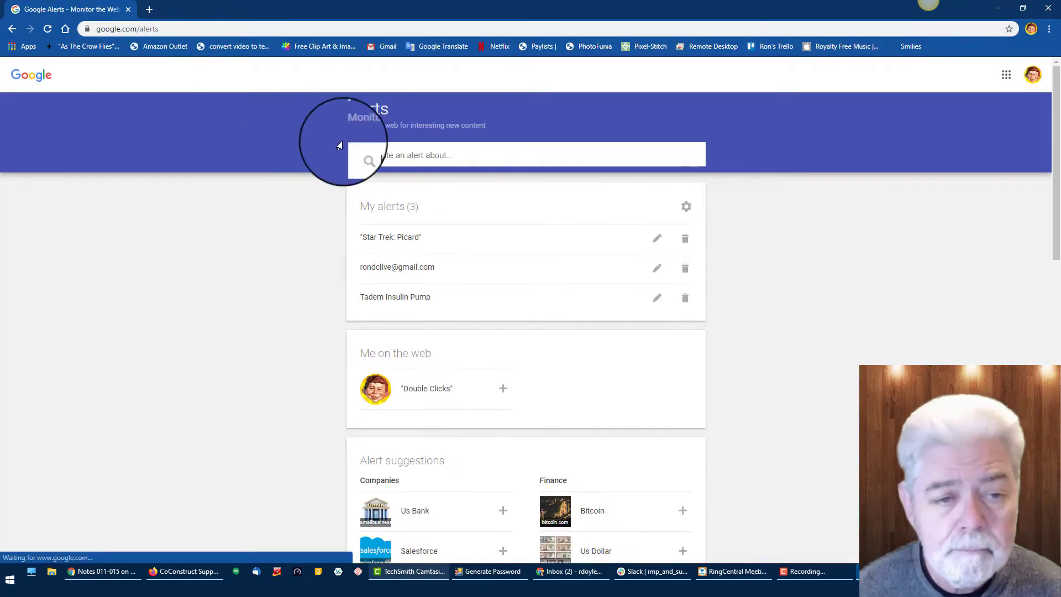
{"action": "left_click", "coordinate": [683, 241]}
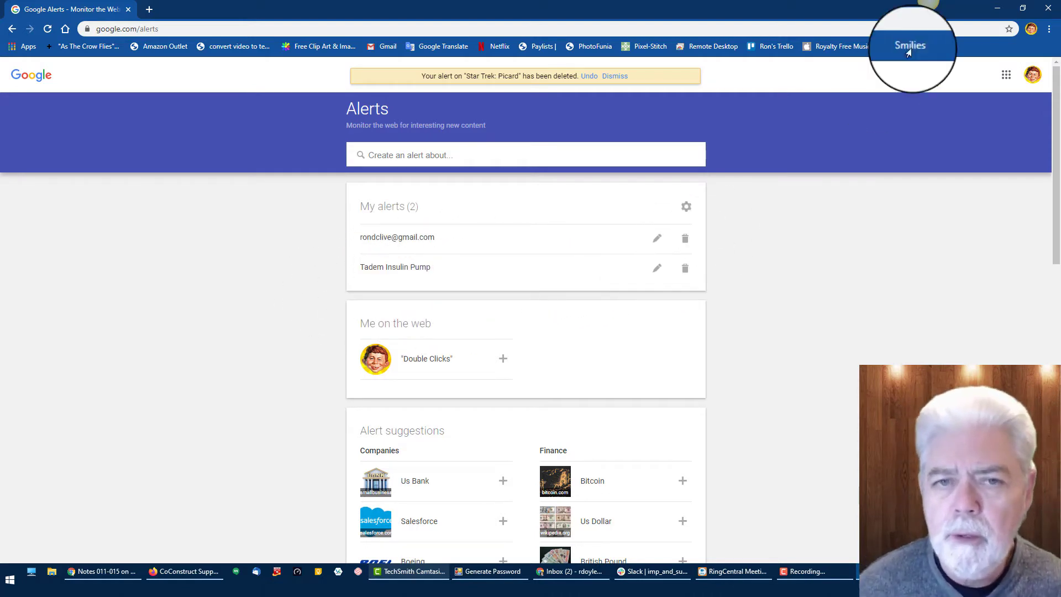
{"action": "left_click", "coordinate": [610, 77]}
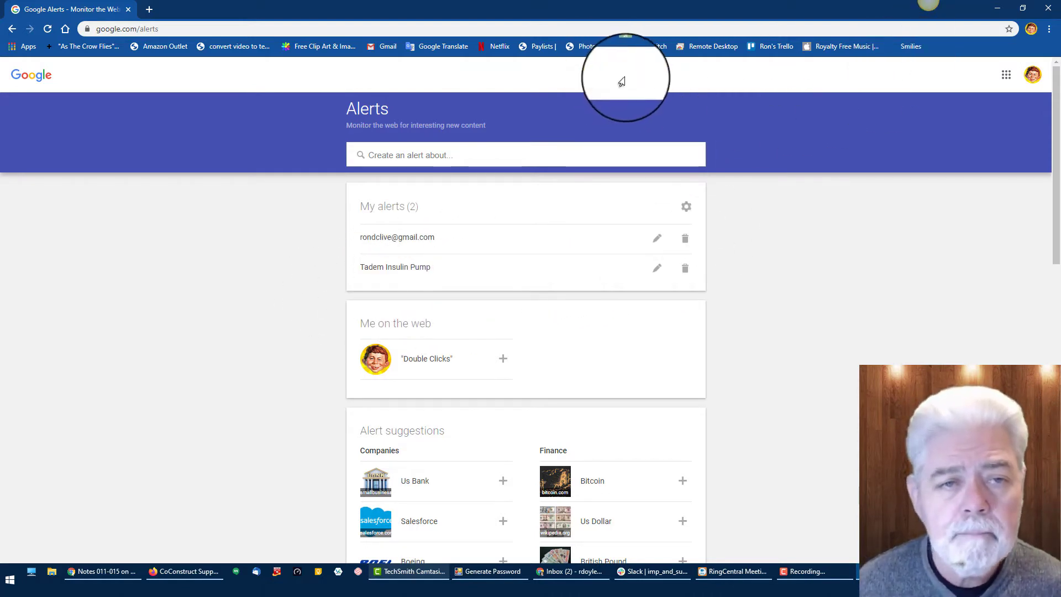
Return to the browser's home page and open the Free Clip Art & Images bookmark.
{"action": "left_click", "coordinate": [64, 29]}
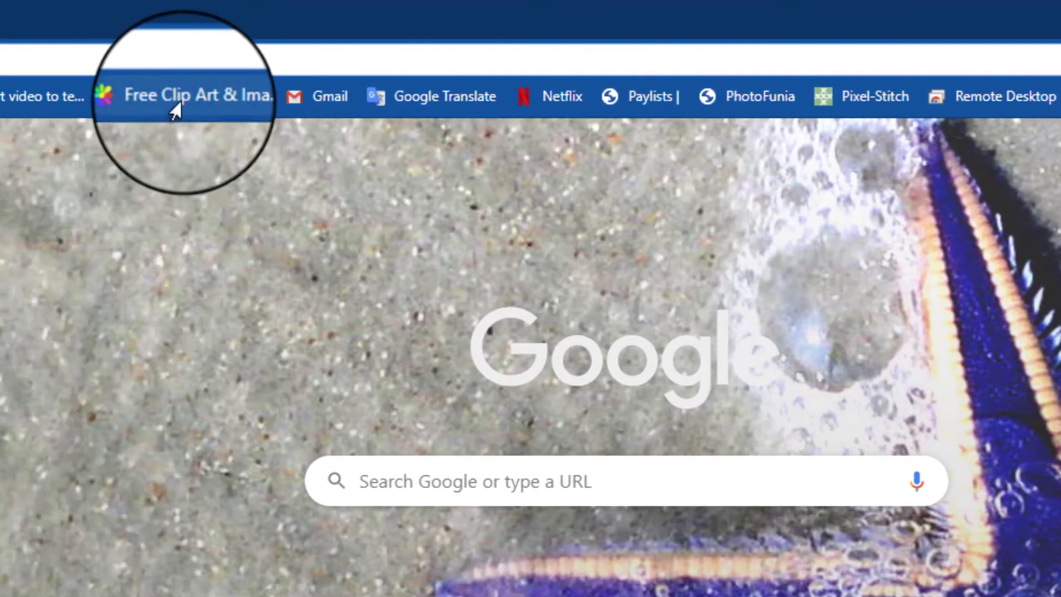
{"action": "left_click", "coordinate": [173, 106]}
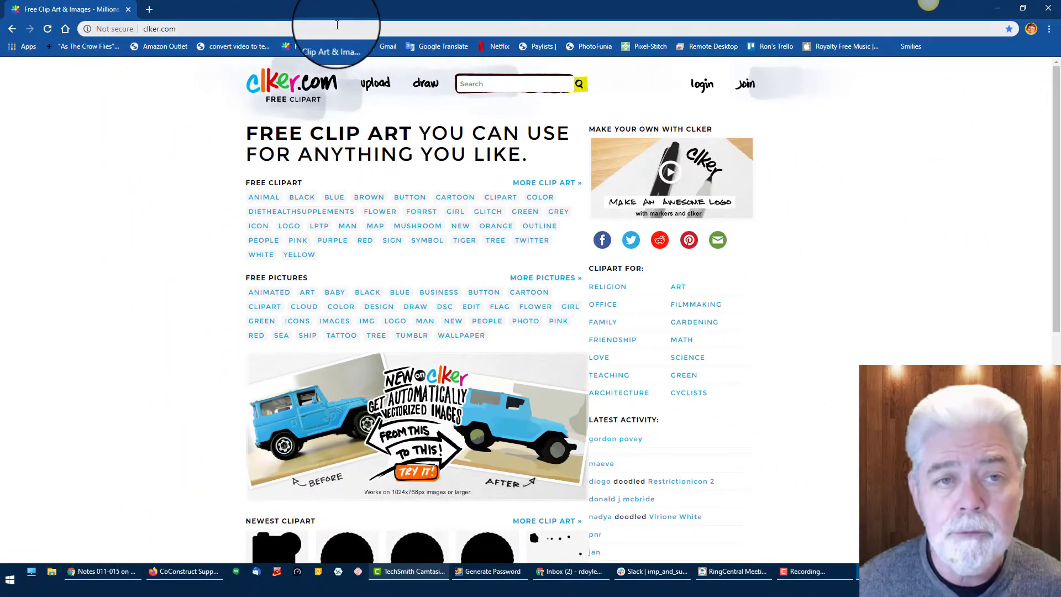
Open the Google Translate bookmark, translate "HEllo my friend" from English to Dutch and play the translation aloud.
{"action": "left_click", "coordinate": [447, 48]}
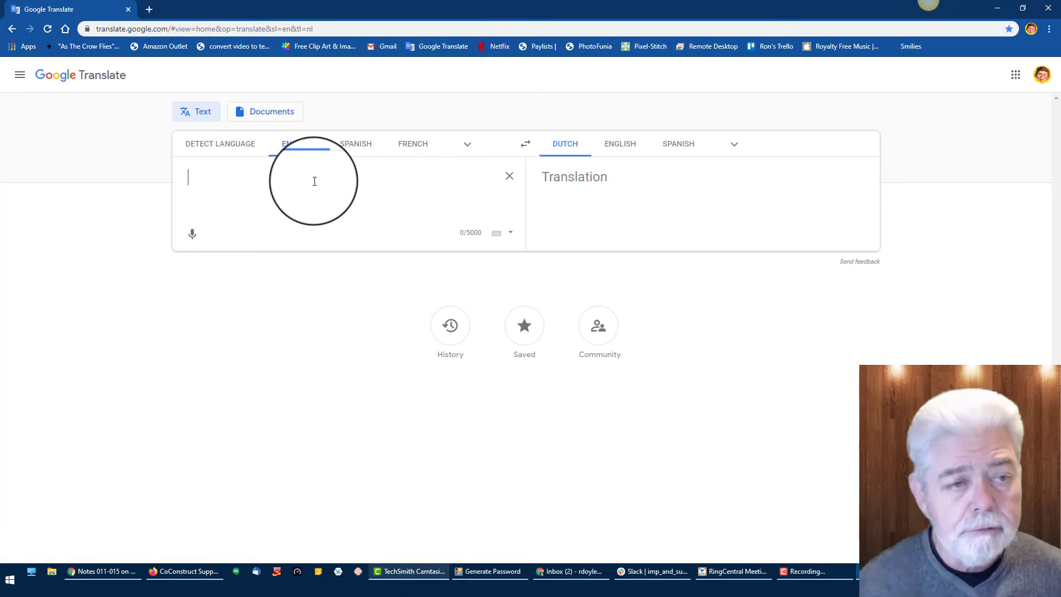
{"action": "type", "text": "HEllo"}
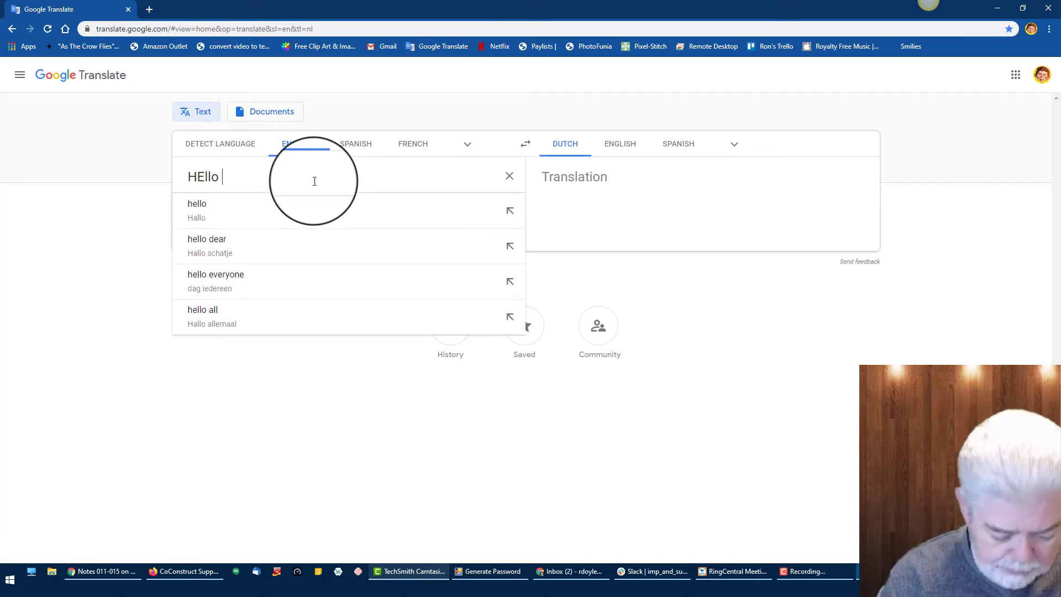
{"action": "type", "text": " my friend"}
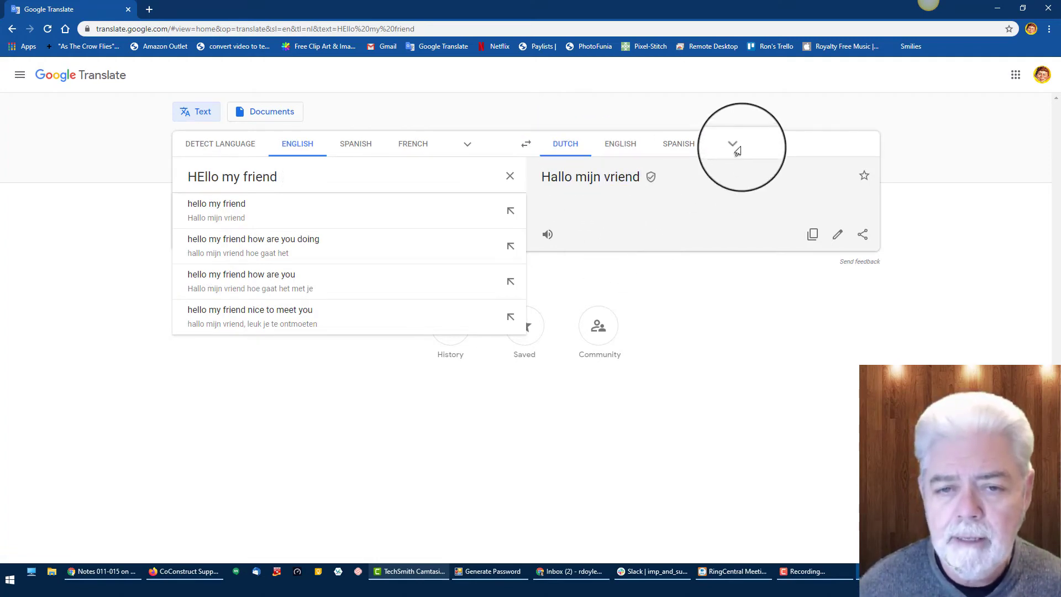
{"action": "left_click", "coordinate": [544, 235]}
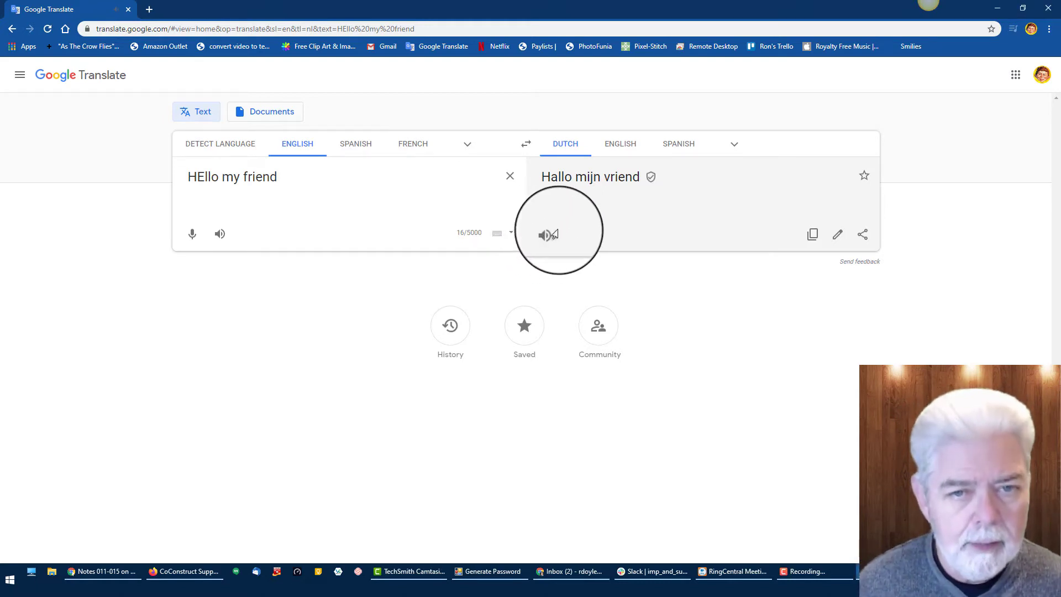
Switch the translation's target language to Spanish and afterwards to Sinhala.
{"action": "left_click", "coordinate": [688, 146]}
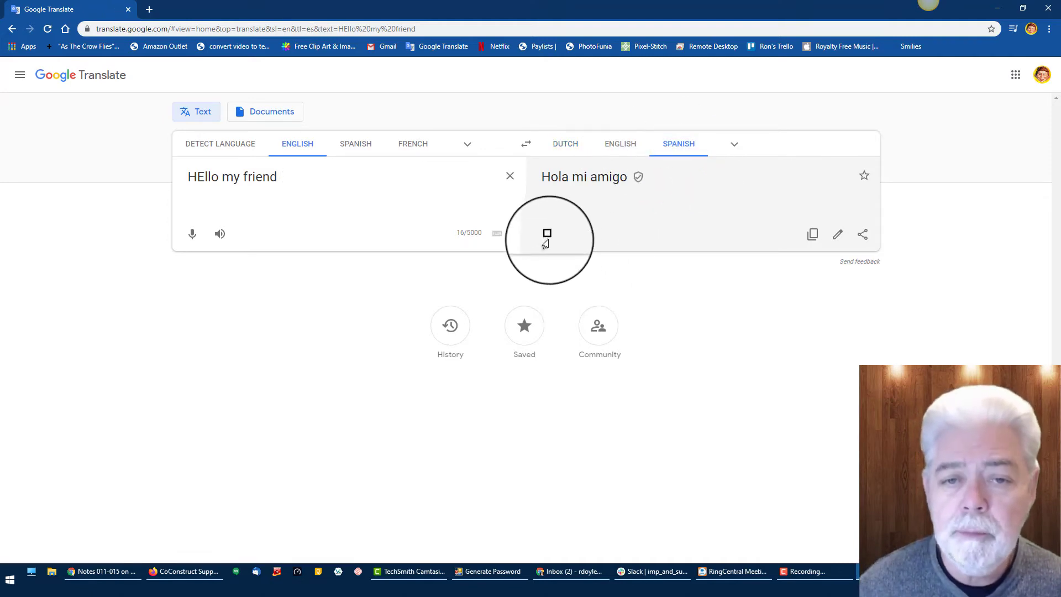
{"action": "left_click", "coordinate": [734, 146]}
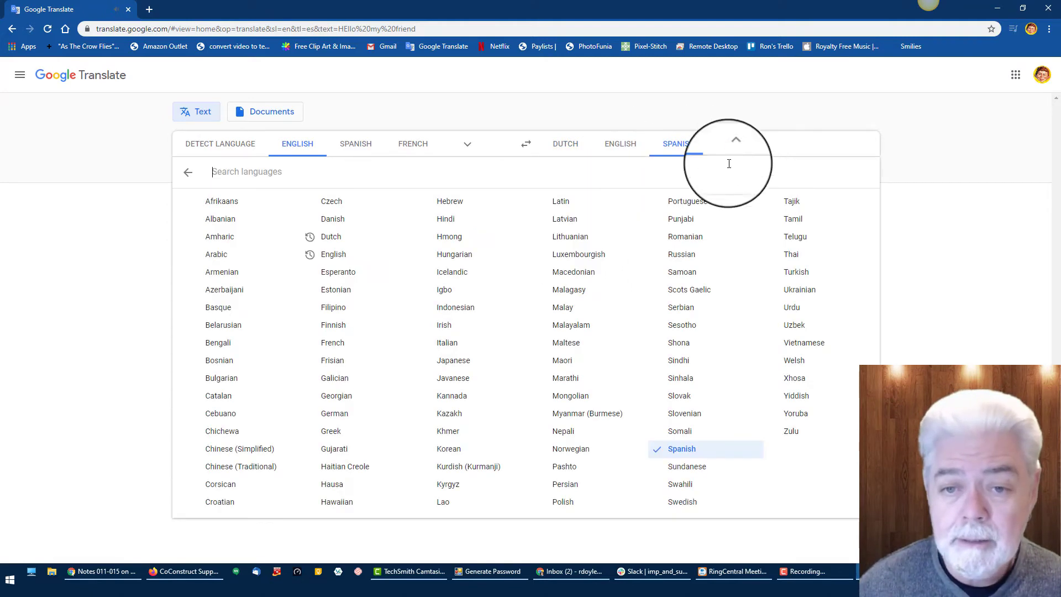
{"action": "left_click", "coordinate": [675, 386]}
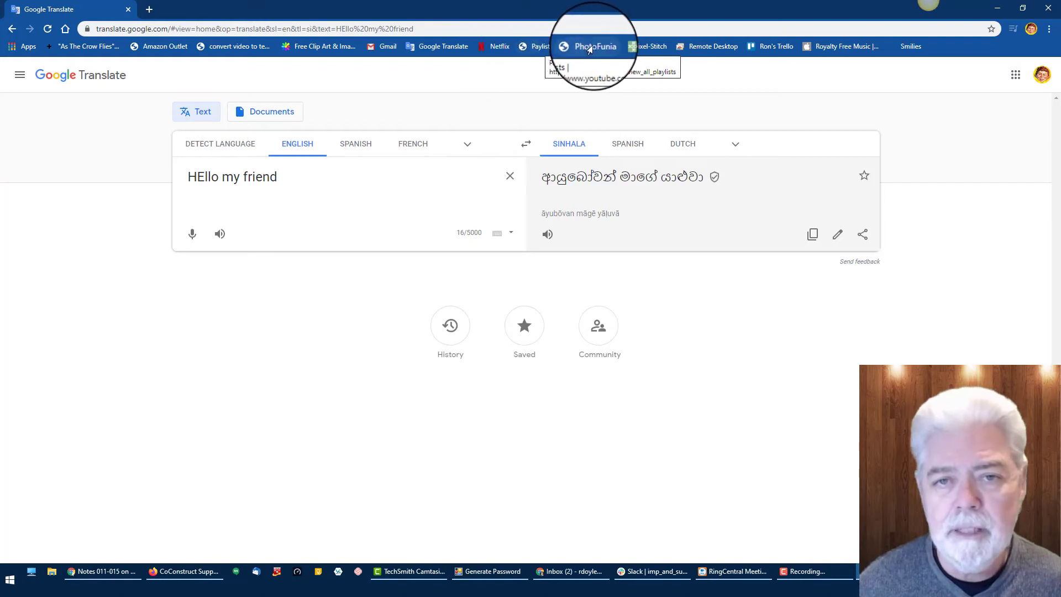
View the bookmarked YouTube Playlists page, and browse the icon table on the bookmarked Smilies page.
{"action": "left_click", "coordinate": [537, 48]}
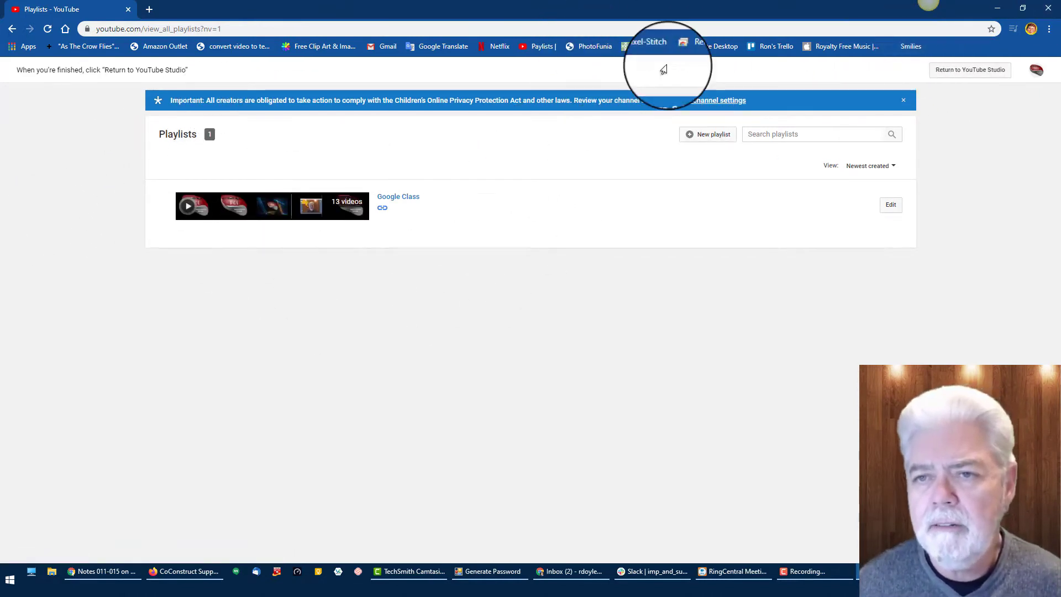
{"action": "left_click", "coordinate": [906, 46]}
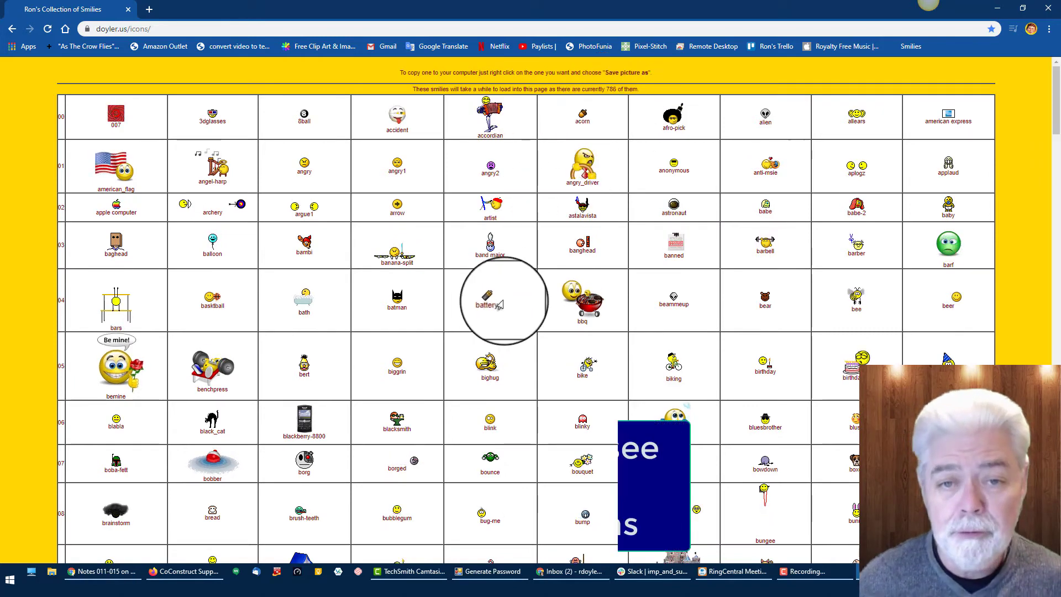
{"action": "scroll", "coordinate": [503, 303], "scroll_direction": "down", "scroll_amount": 5}
{"action": "scroll", "coordinate": [512, 316], "scroll_direction": "down", "scroll_amount": 13}
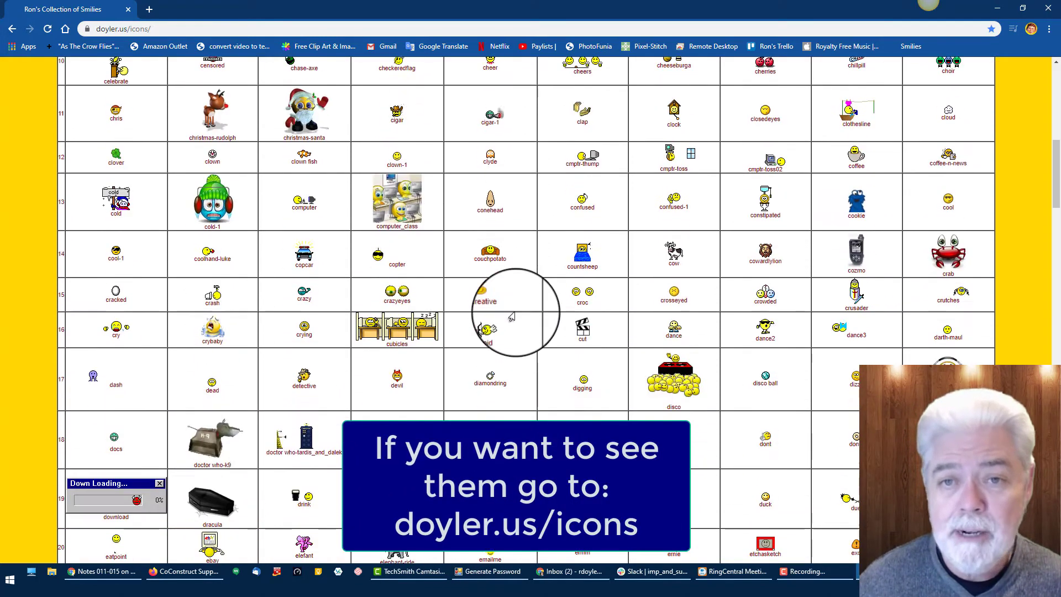
{"action": "scroll", "coordinate": [514, 316], "scroll_direction": "down", "scroll_amount": 8}
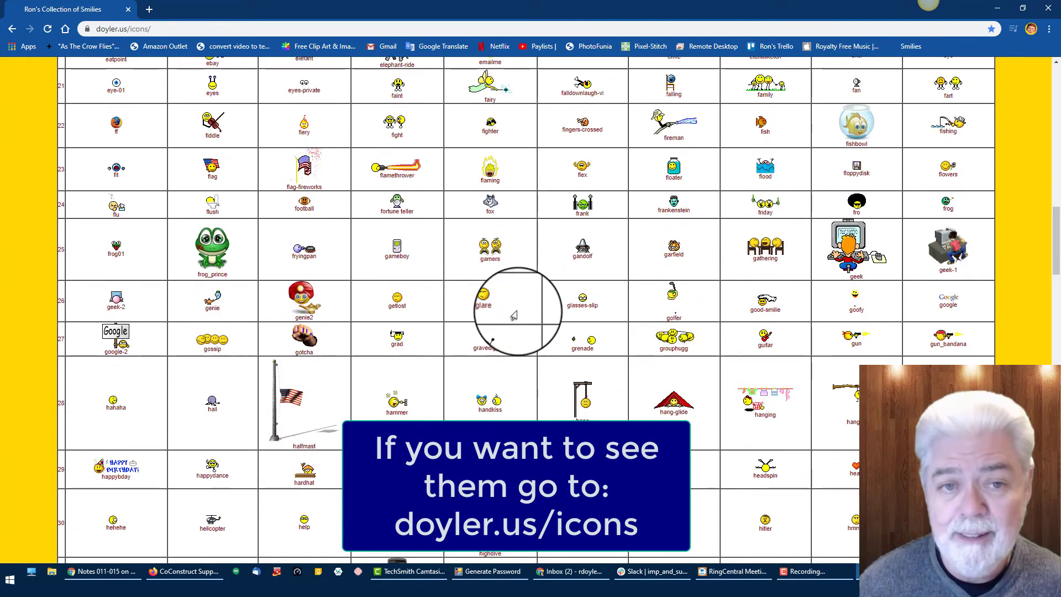
{"action": "scroll", "coordinate": [515, 313], "scroll_direction": "down", "scroll_amount": 1}
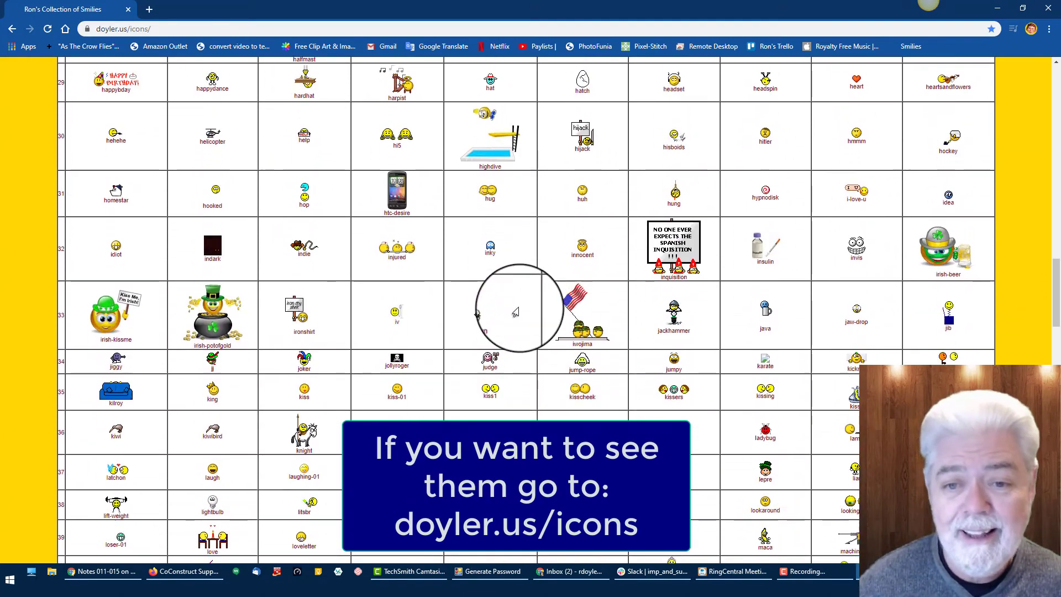
{"action": "scroll", "coordinate": [515, 313], "scroll_direction": "down", "scroll_amount": 8}
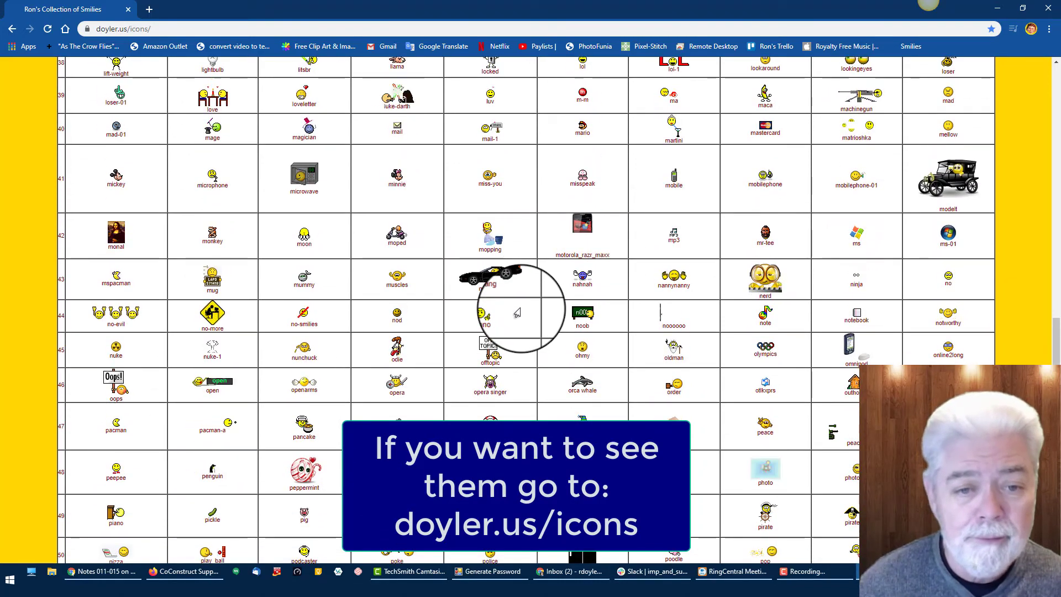
{"action": "scroll", "coordinate": [517, 313], "scroll_direction": "down", "scroll_amount": 6}
{"action": "scroll", "coordinate": [520, 295], "scroll_direction": "up", "scroll_amount": 6}
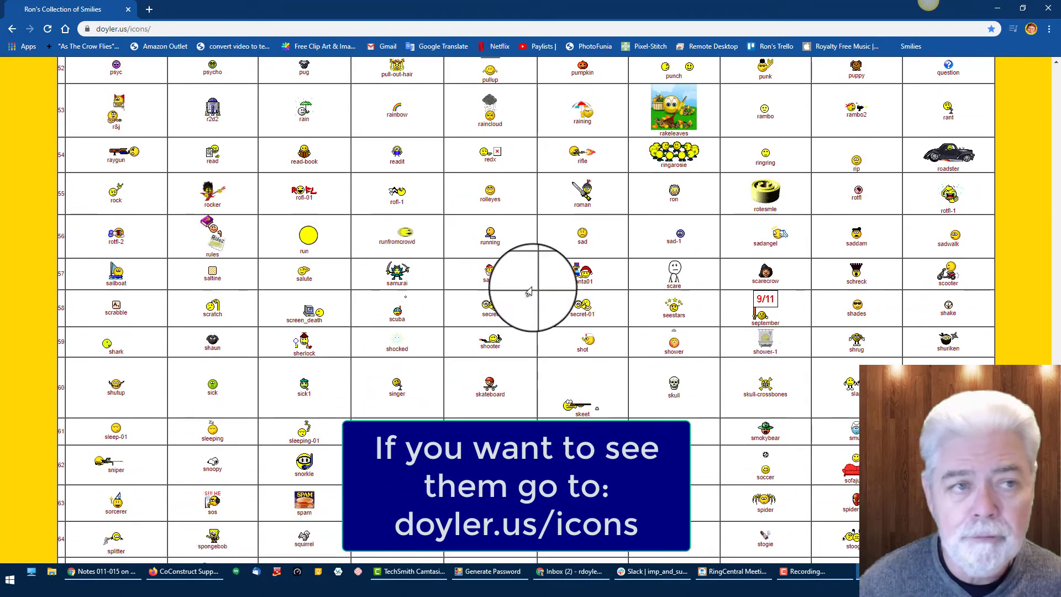
Browse back up through the smilies table and view the image options for the gamers smiley.
{"action": "scroll", "coordinate": [284, 151], "scroll_direction": "up", "scroll_amount": 3}
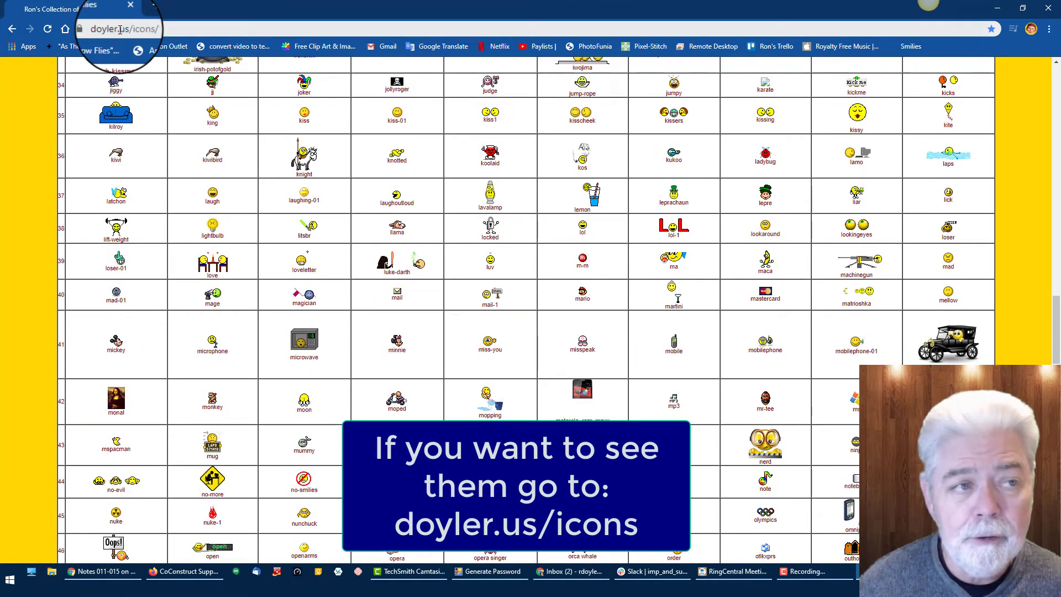
{"action": "scroll", "coordinate": [480, 276], "scroll_direction": "up", "scroll_amount": 10}
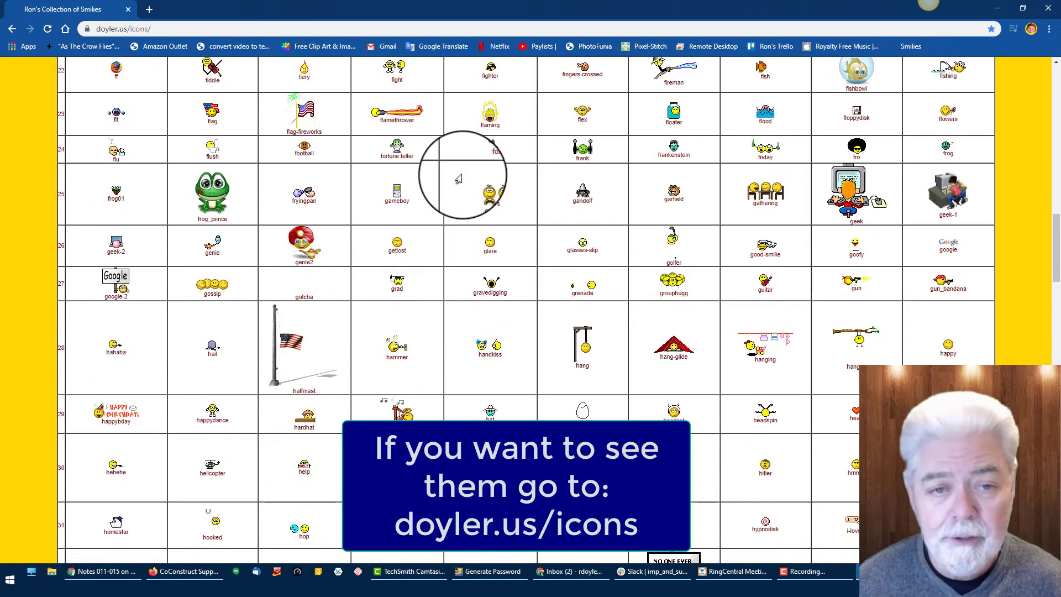
{"action": "right_click", "coordinate": [484, 193]}
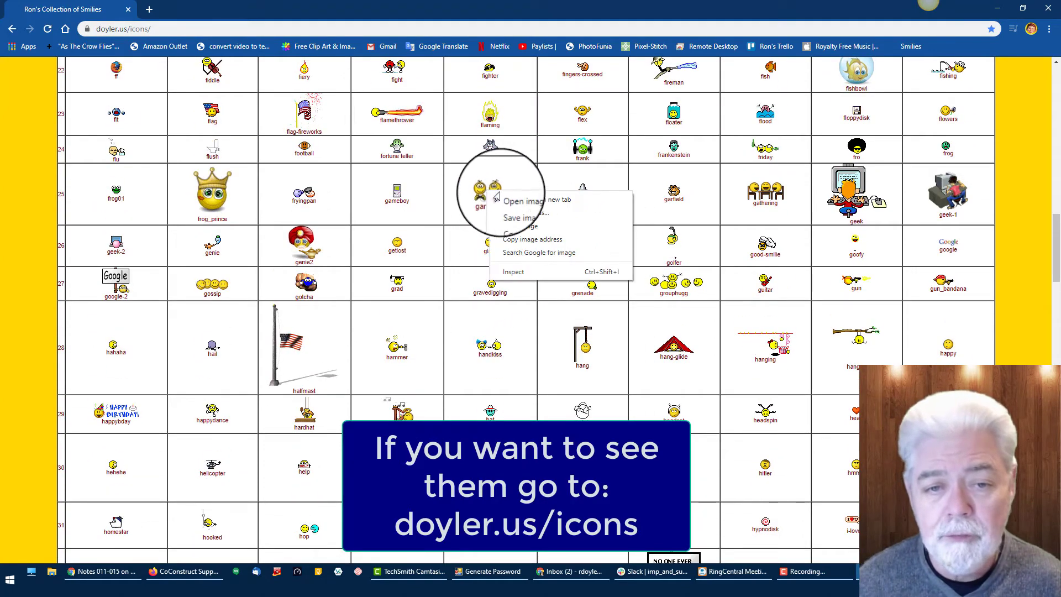
{"action": "left_click", "coordinate": [388, 213]}
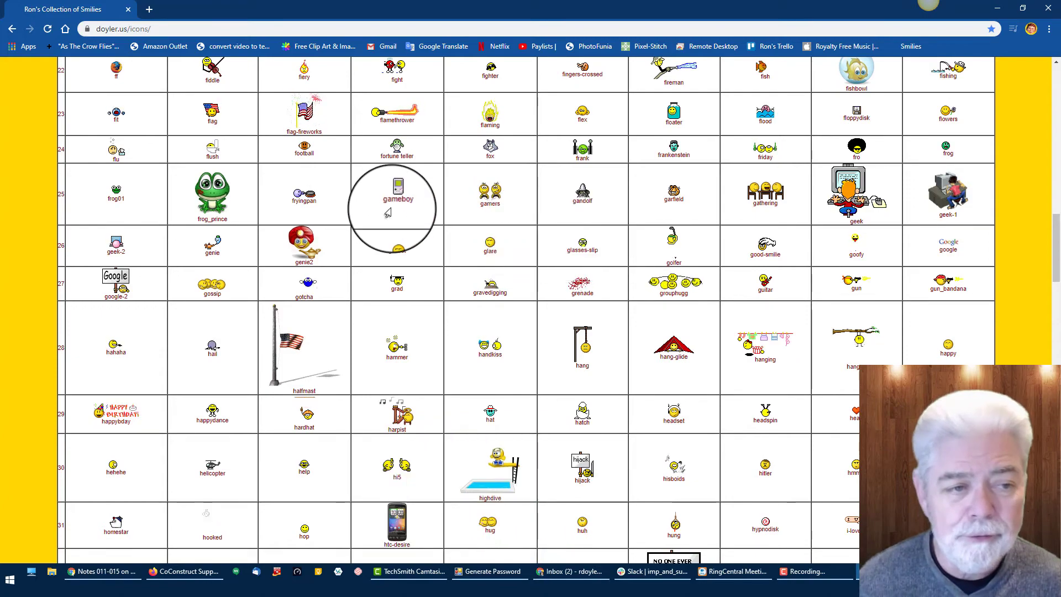
{"action": "scroll", "coordinate": [393, 211], "scroll_direction": "up", "scroll_amount": 13}
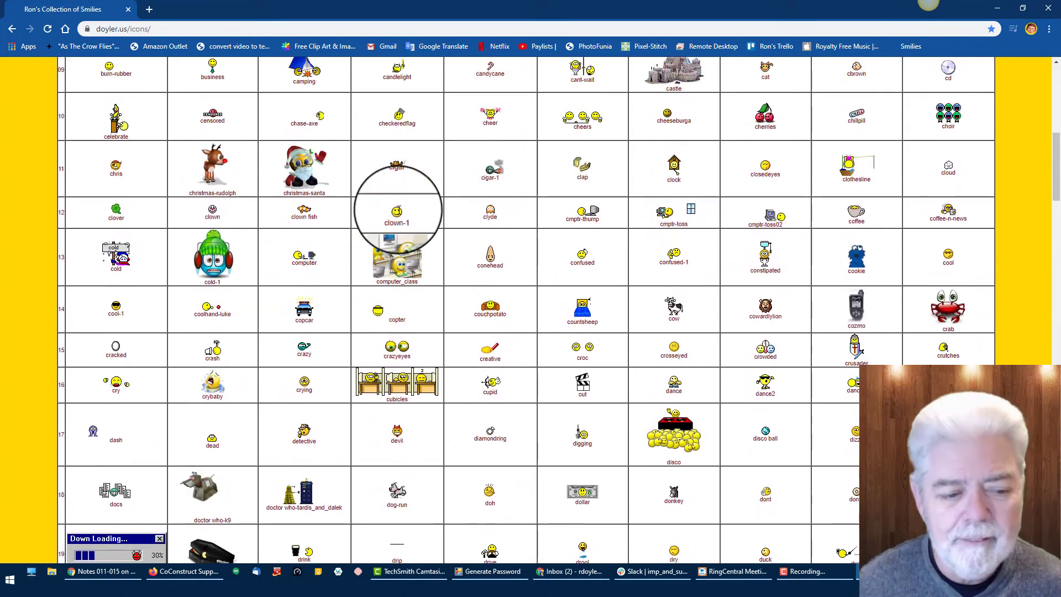
{"action": "scroll", "coordinate": [396, 211], "scroll_direction": "up", "scroll_amount": 6}
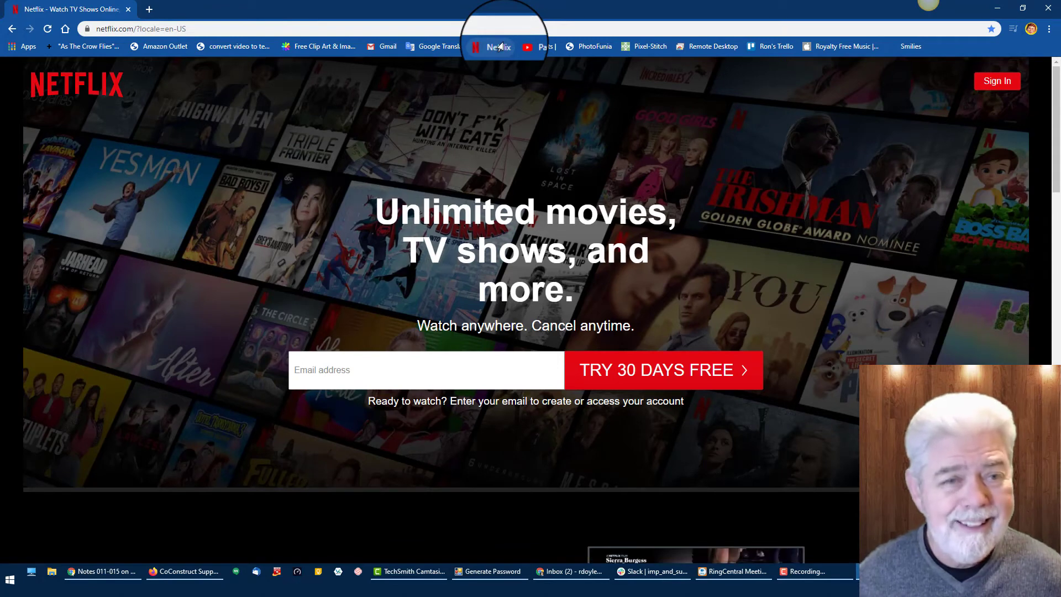
Open the "As The Crow Flies" bookmark, dismiss the Google Maps message, and delete that bookmark from the bookmarks bar.
{"action": "left_click", "coordinate": [99, 48]}
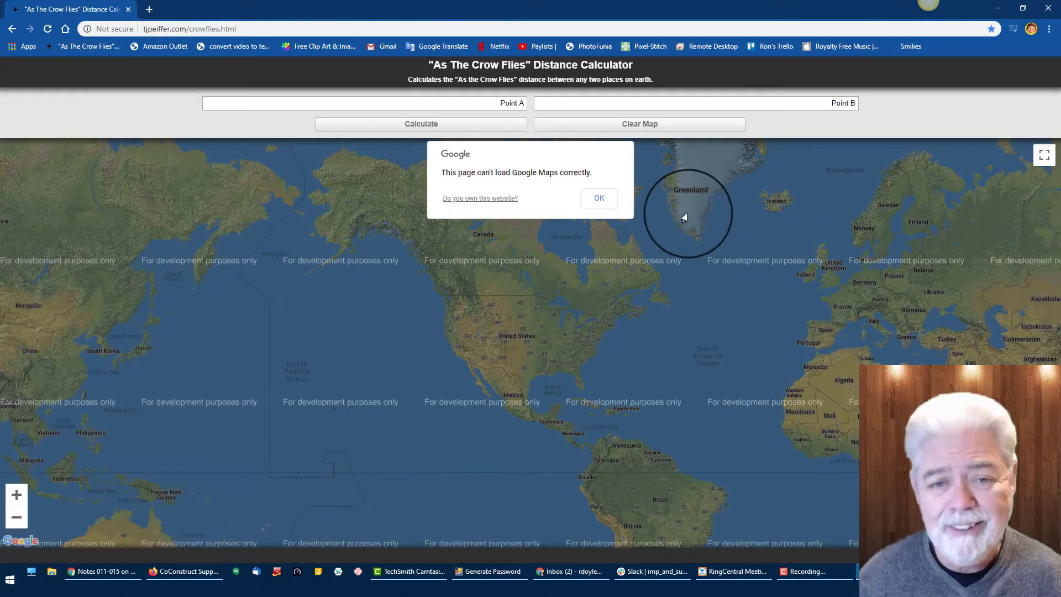
{"action": "left_click", "coordinate": [600, 211]}
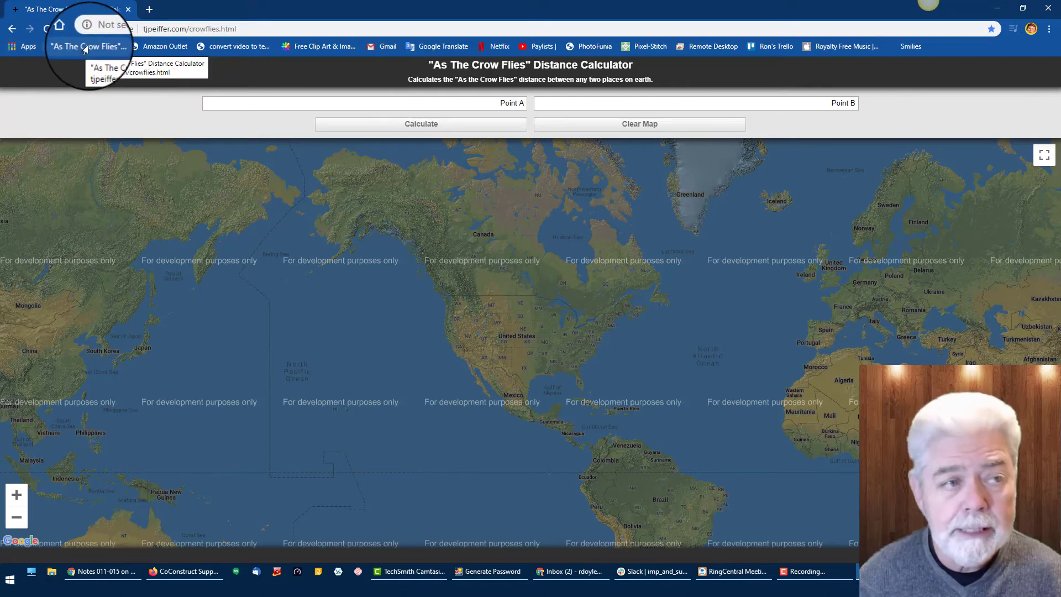
{"action": "right_click", "coordinate": [85, 50]}
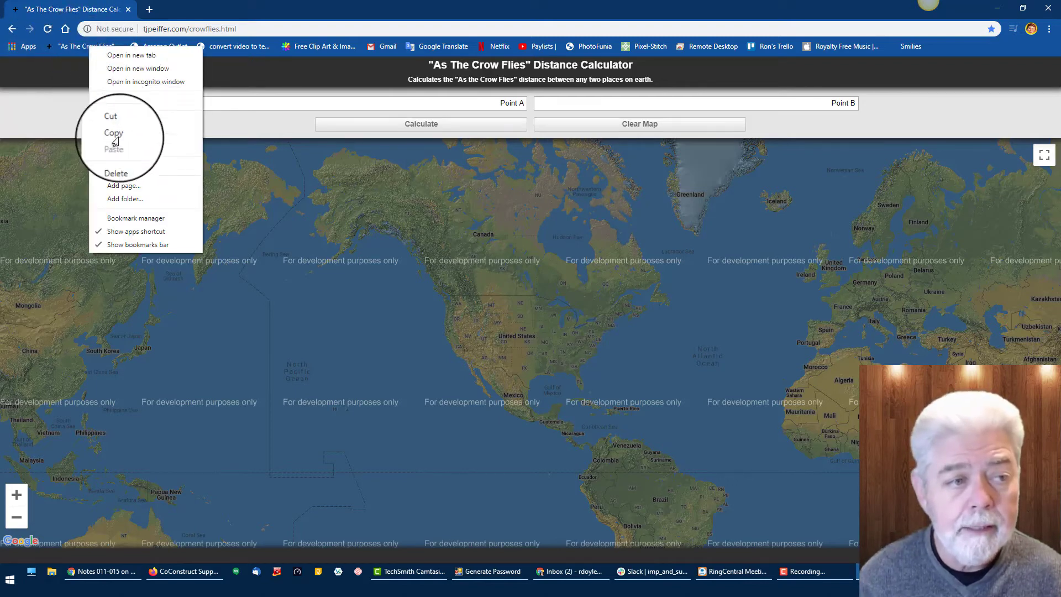
{"action": "left_click", "coordinate": [122, 166]}
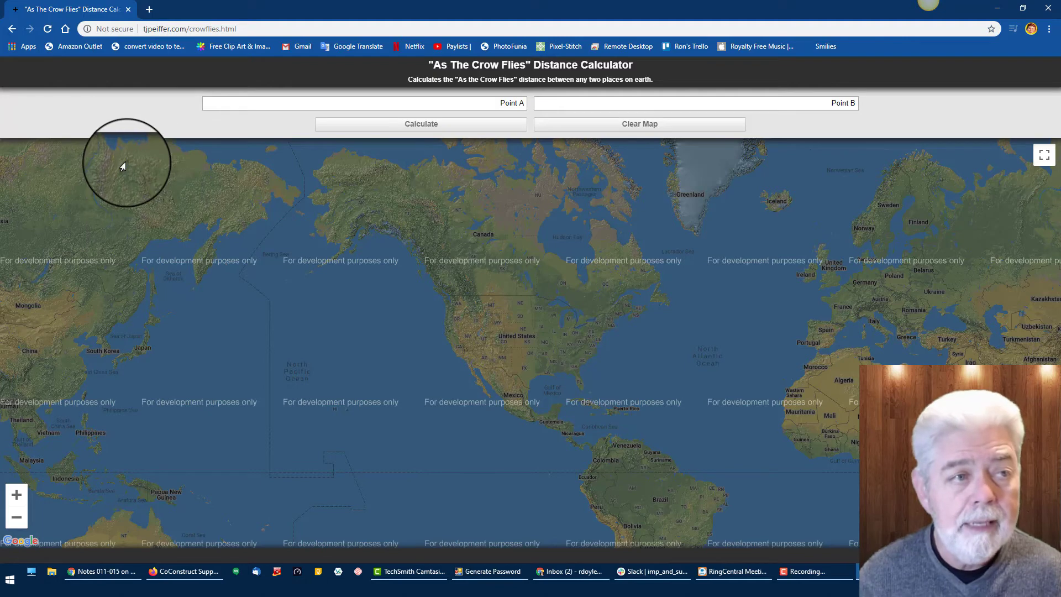
Open the Amazon Outlet bookmark and rename it to "Outlet", keeping it in the Bookmarks bar folder.
{"action": "left_click", "coordinate": [69, 47]}
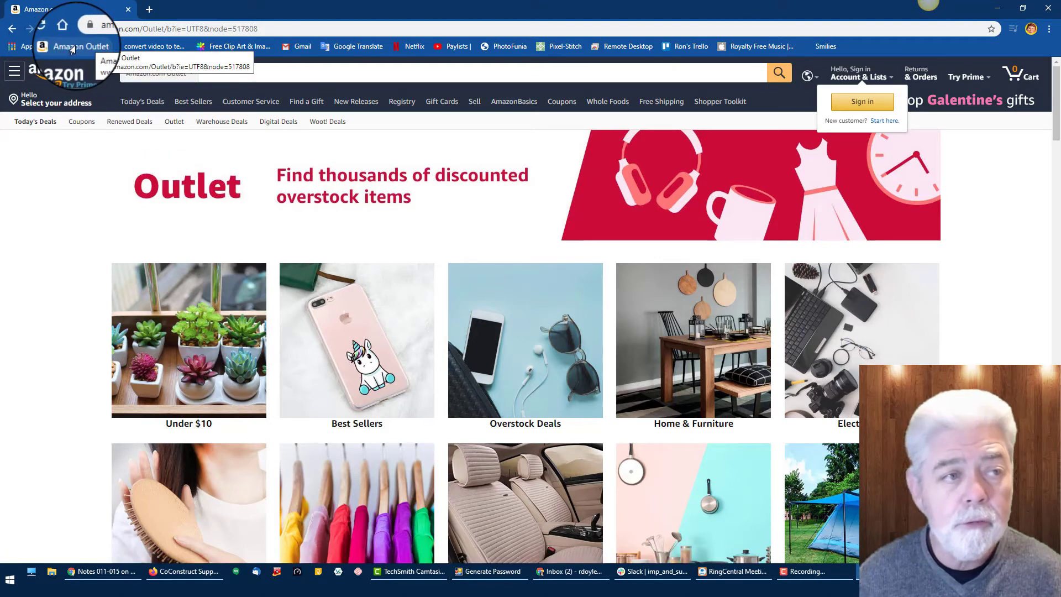
{"action": "right_click", "coordinate": [71, 49]}
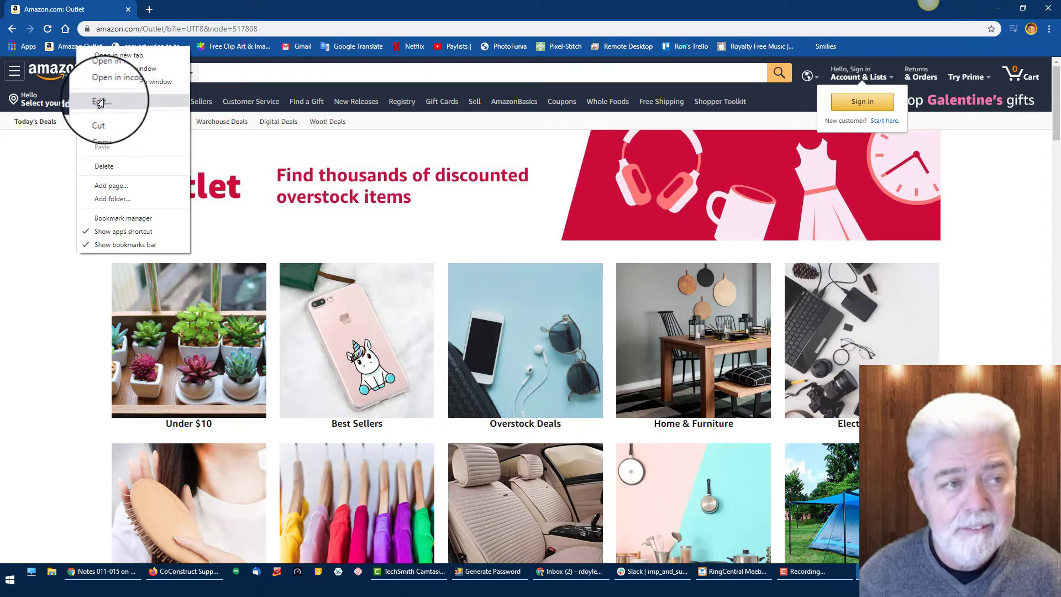
{"action": "left_click", "coordinate": [101, 103]}
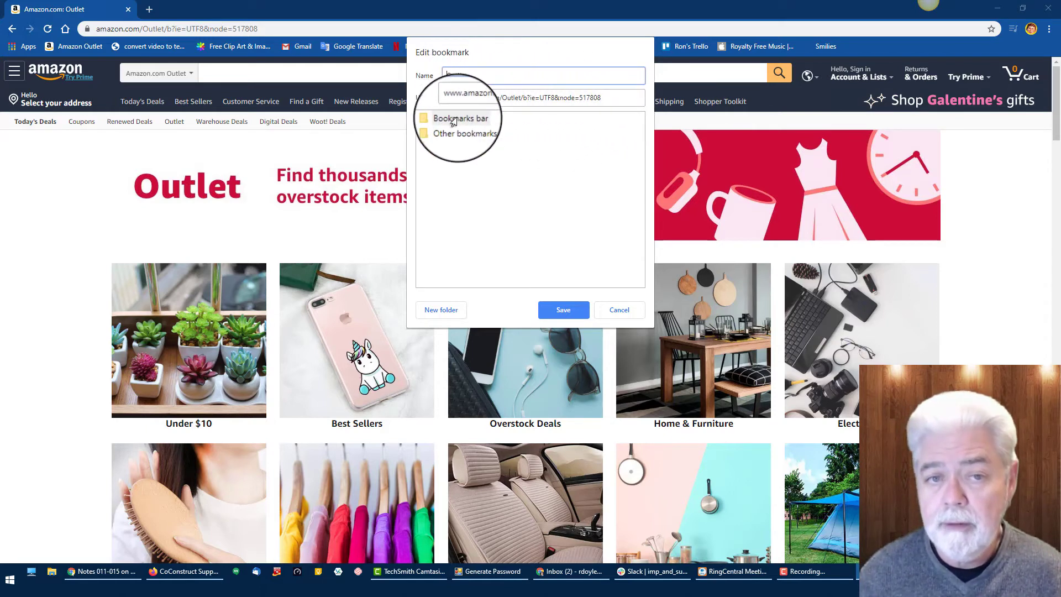
{"action": "left_click", "coordinate": [457, 120]}
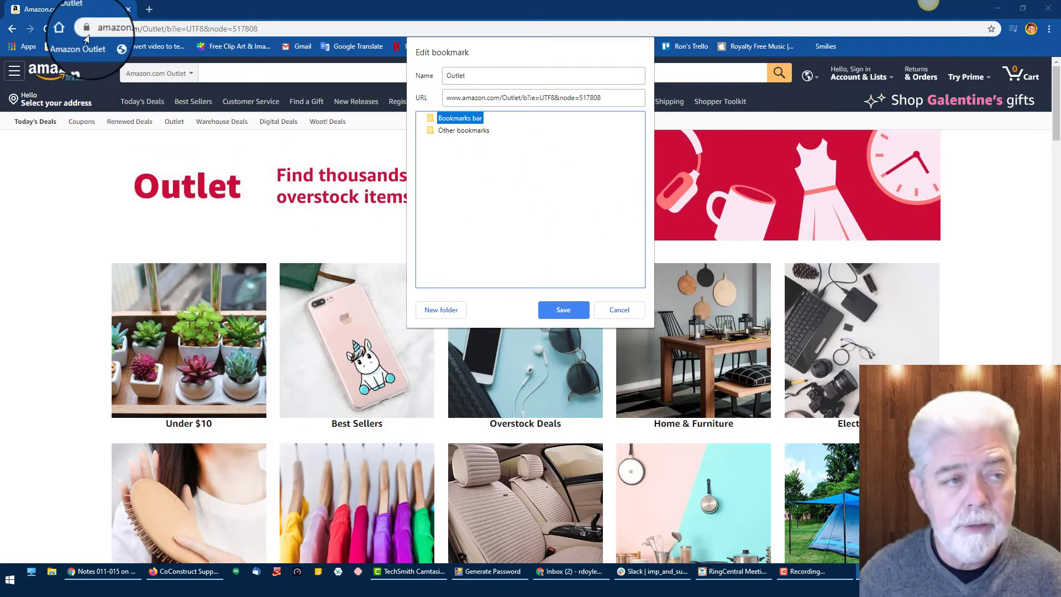
{"action": "left_click", "coordinate": [569, 310]}
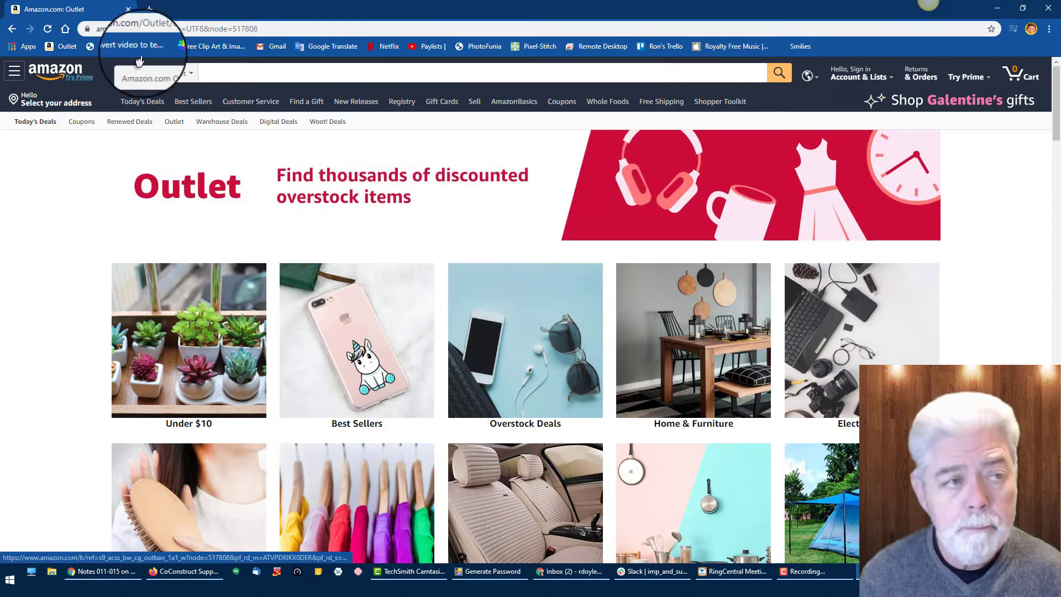
{"action": "right_click", "coordinate": [61, 52]}
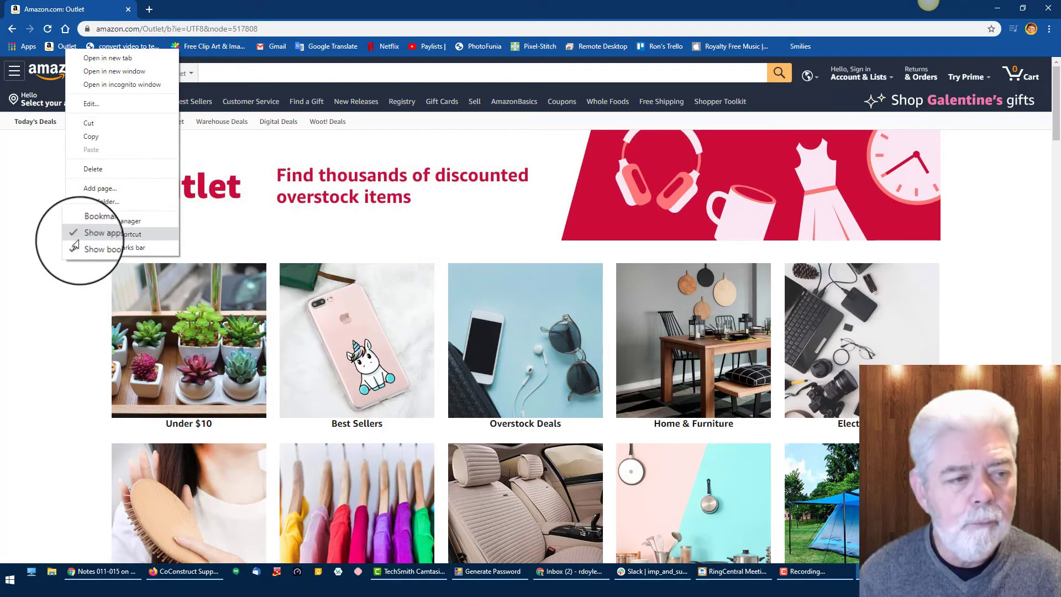
{"action": "left_click", "coordinate": [40, 193]}
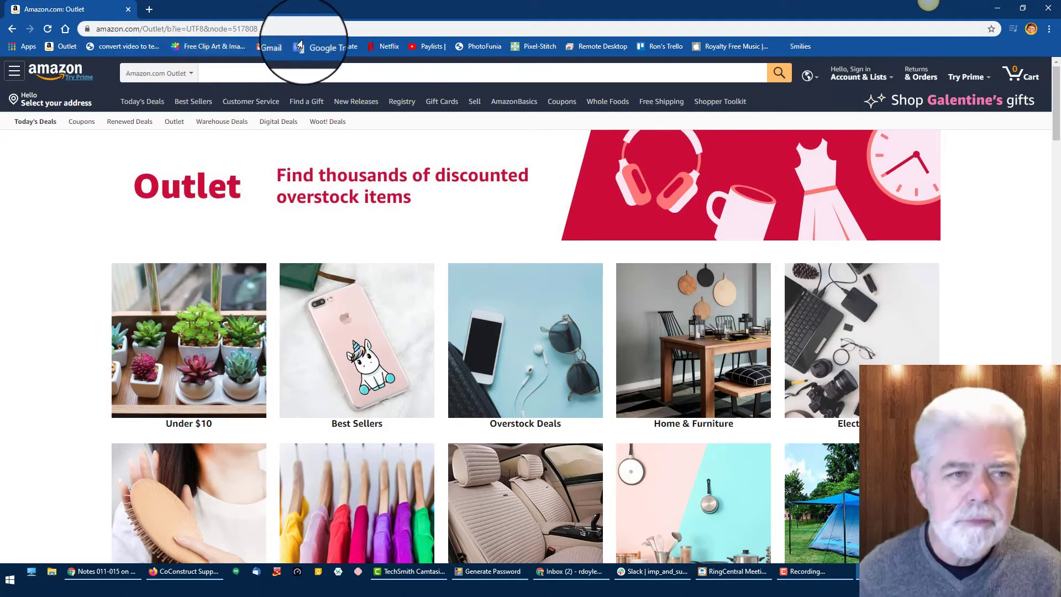
{"action": "right_click", "coordinate": [849, 48]}
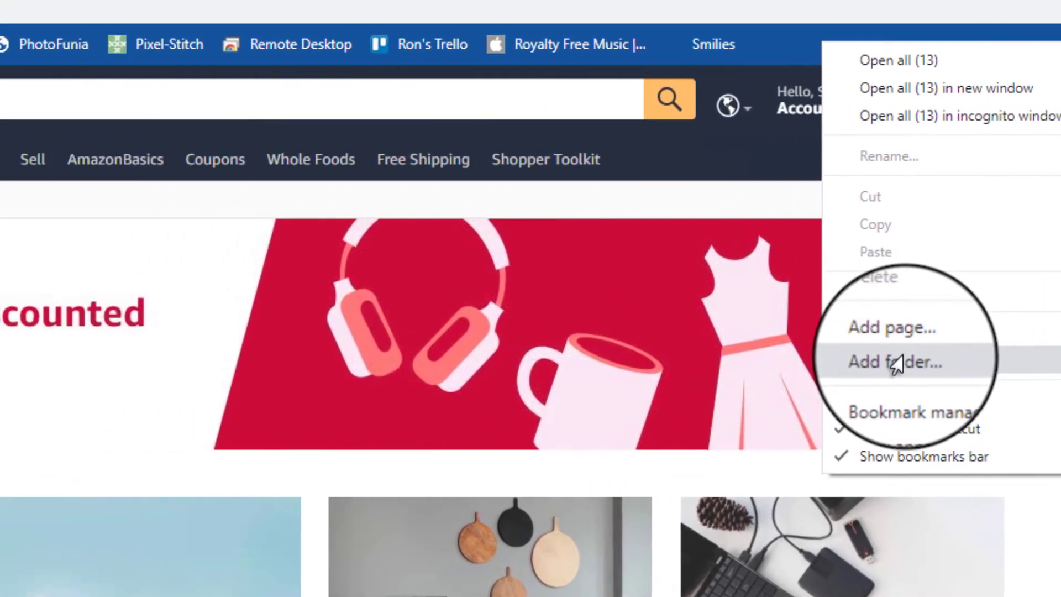
{"action": "left_click", "coordinate": [765, 327]}
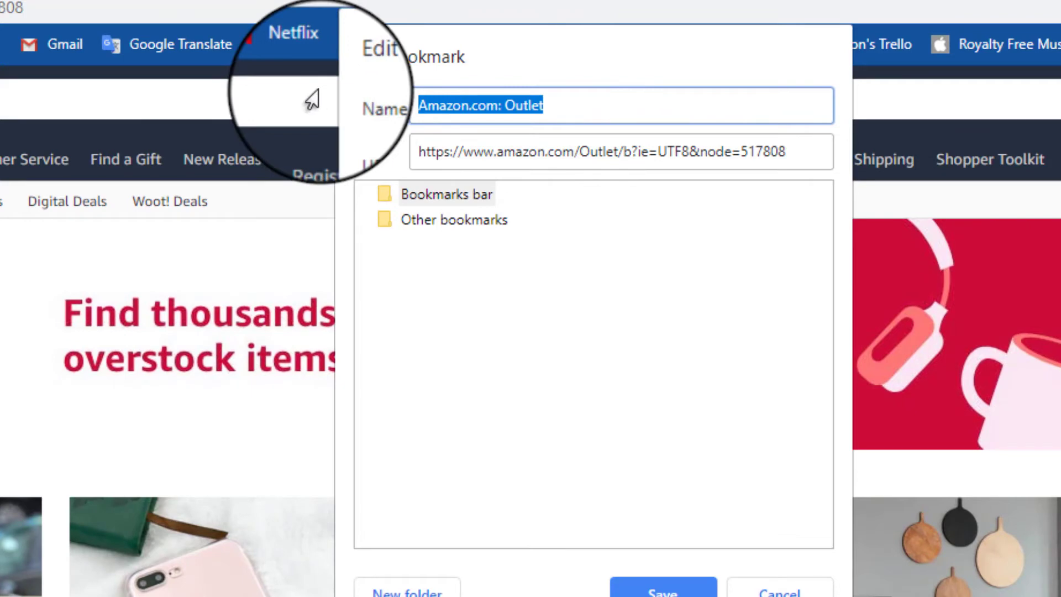
{"action": "type", "text": "Double Clicks Live"}
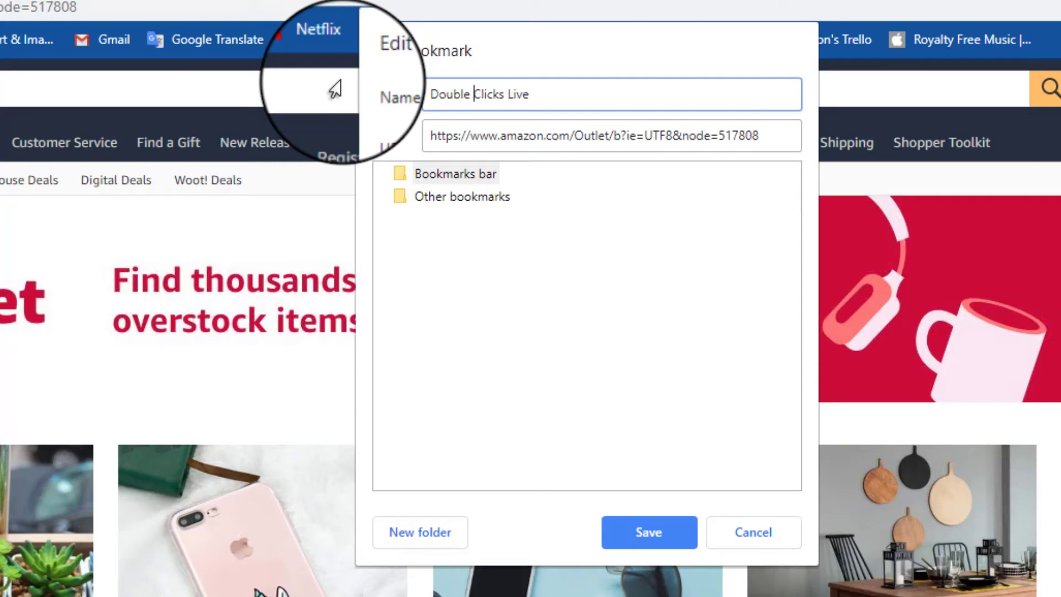
{"action": "left_click_drag", "start_coordinate": [777, 137], "coordinate": [394, 141]}
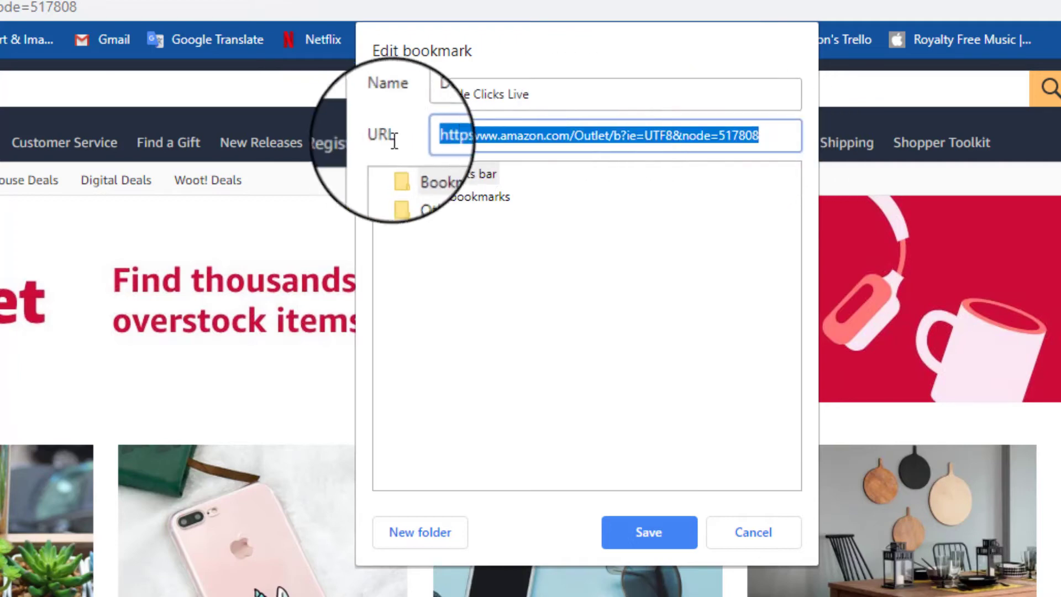
{"action": "type", "text": "http"}
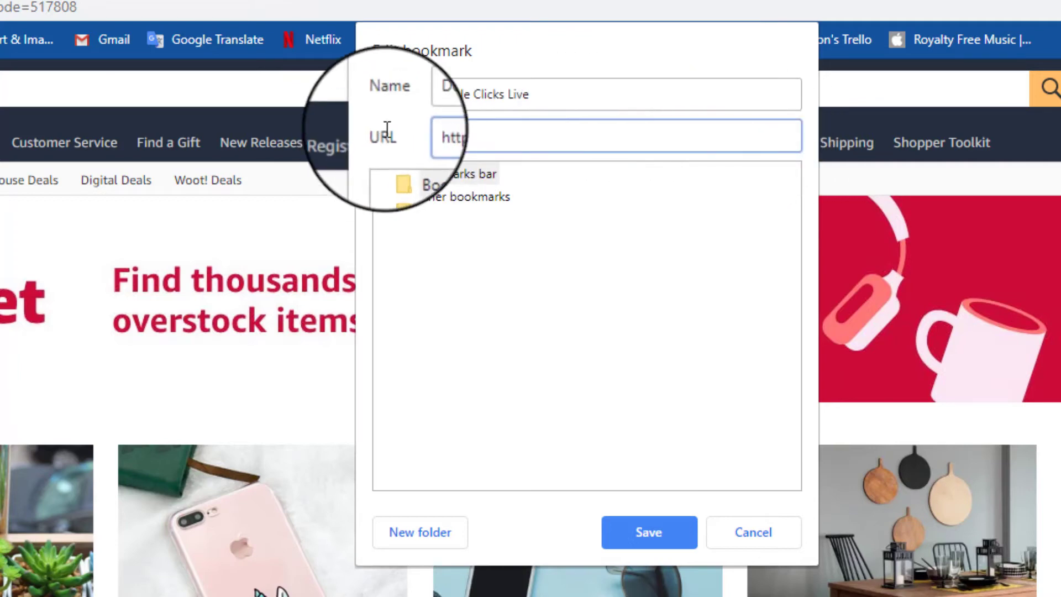
{"action": "type", "text": "s://"}
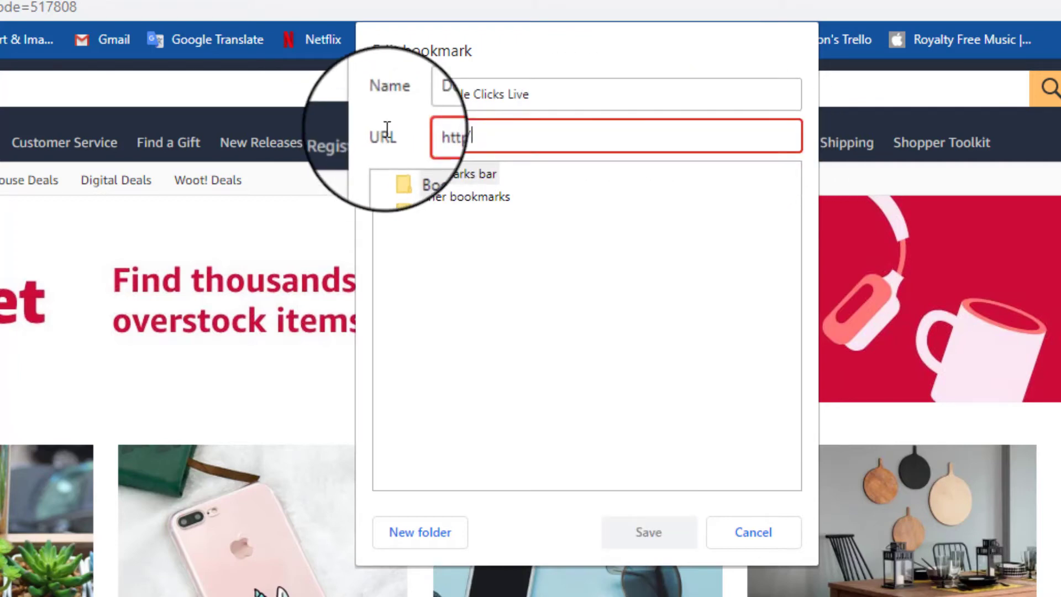
{"action": "type", "text": "DoubleClicksLive.com"}
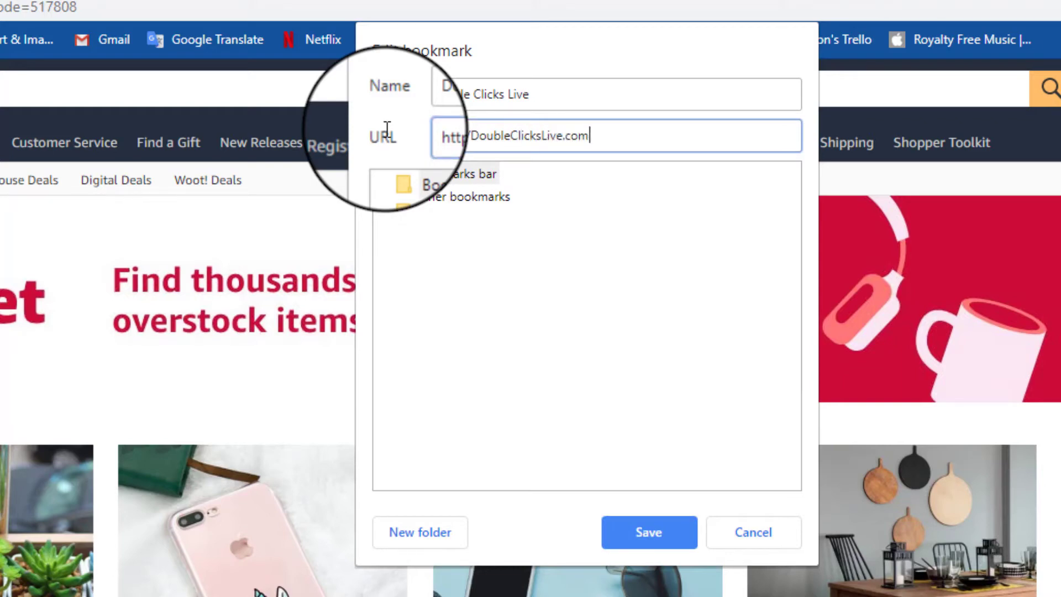
{"action": "key", "text": "Return"}
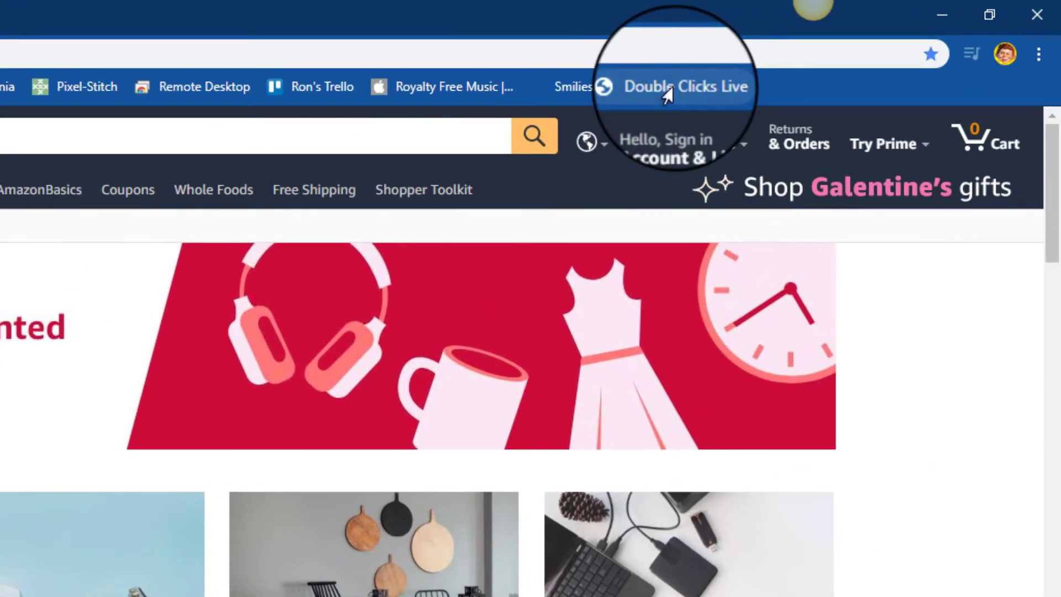
Open the Double Clicks Live bookmark, look over the site's home page, and view the bookmark's options.
{"action": "left_click", "coordinate": [666, 89]}
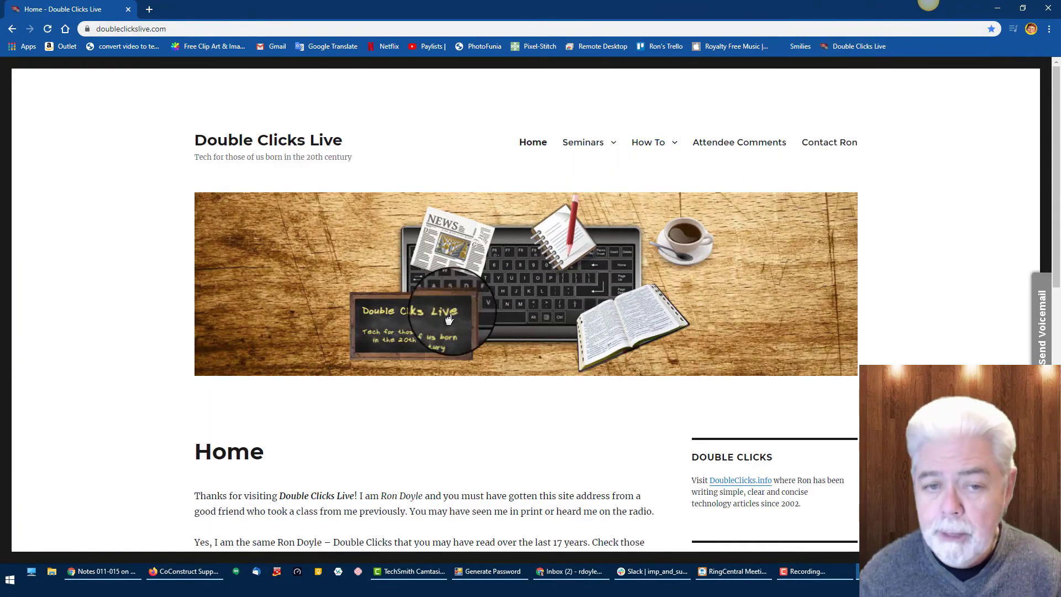
{"action": "scroll", "coordinate": [851, 258], "scroll_direction": "down", "scroll_amount": 7}
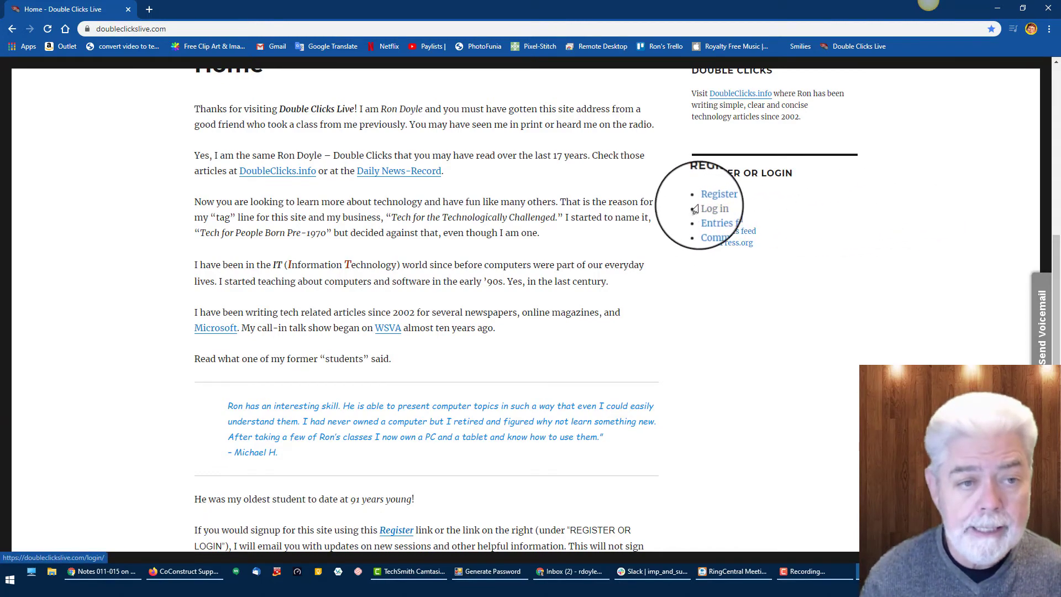
{"action": "scroll", "coordinate": [365, 215], "scroll_direction": "up", "scroll_amount": 7}
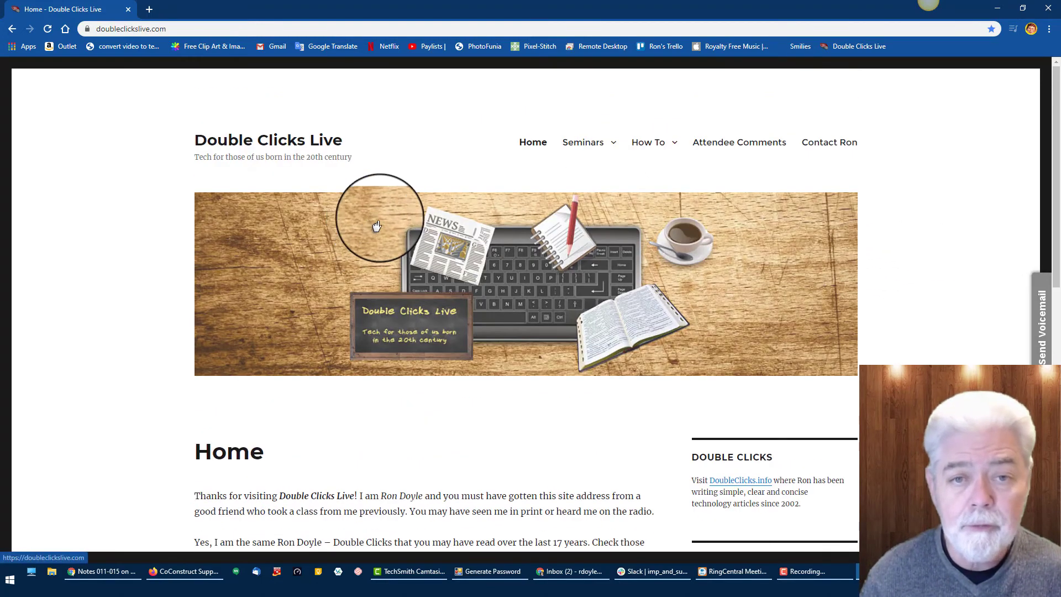
{"action": "mouse_move", "coordinate": [575, 155]}
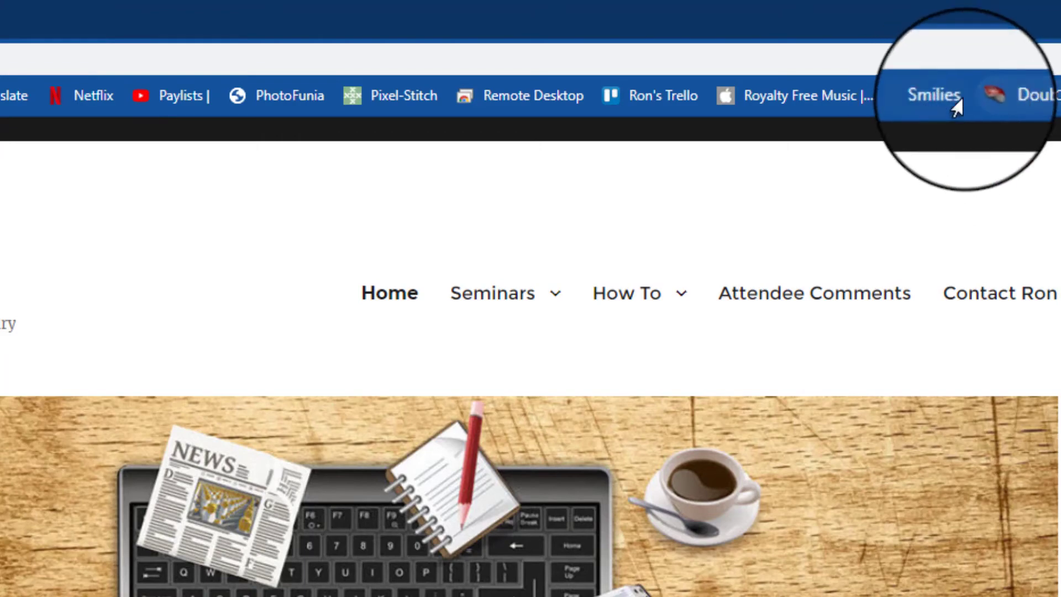
{"action": "right_click", "coordinate": [1020, 95]}
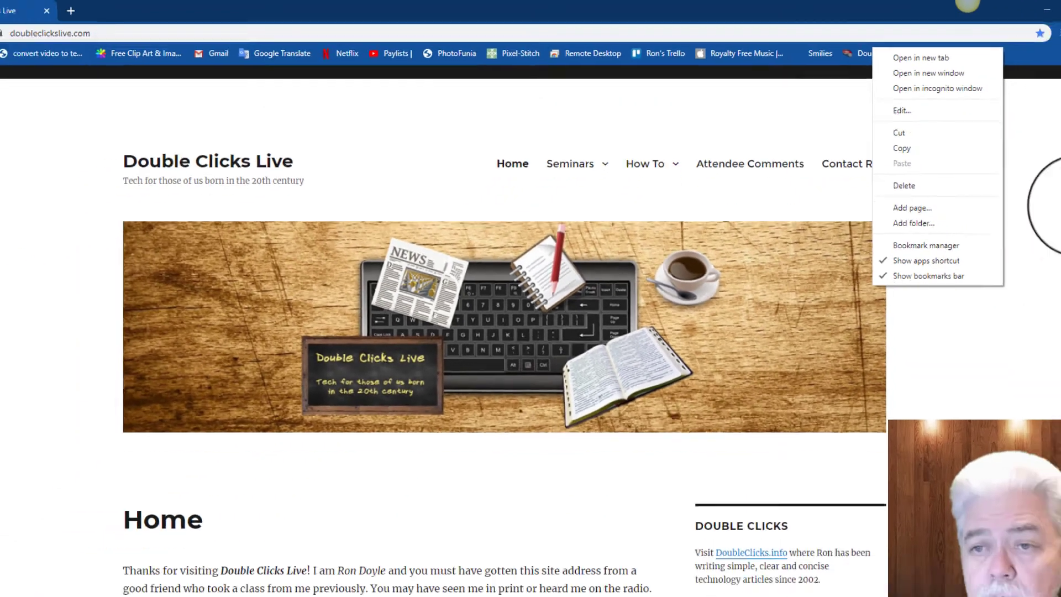
{"action": "key", "text": "Escape"}
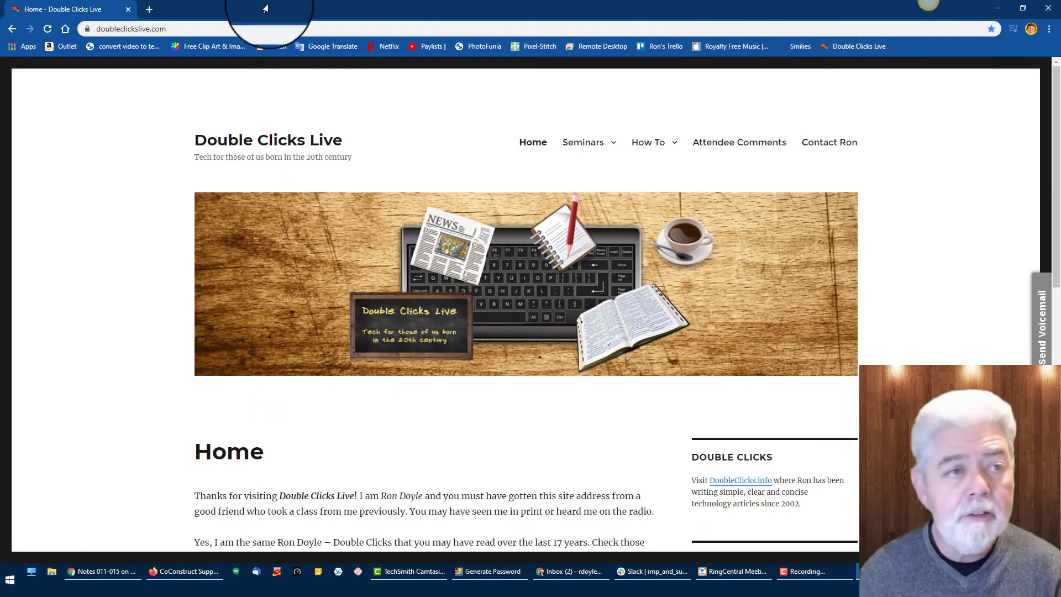
Search Google for "doubleclicks.ifo" and open the DoubleClicks.info site from the results.
{"action": "left_click", "coordinate": [167, 31]}
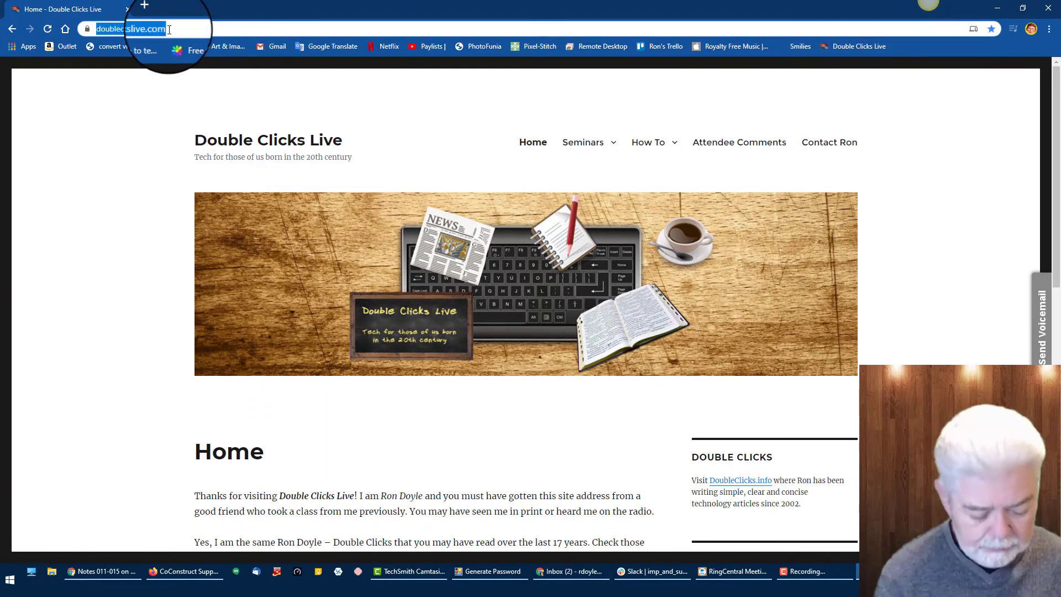
{"action": "type", "text": "double"}
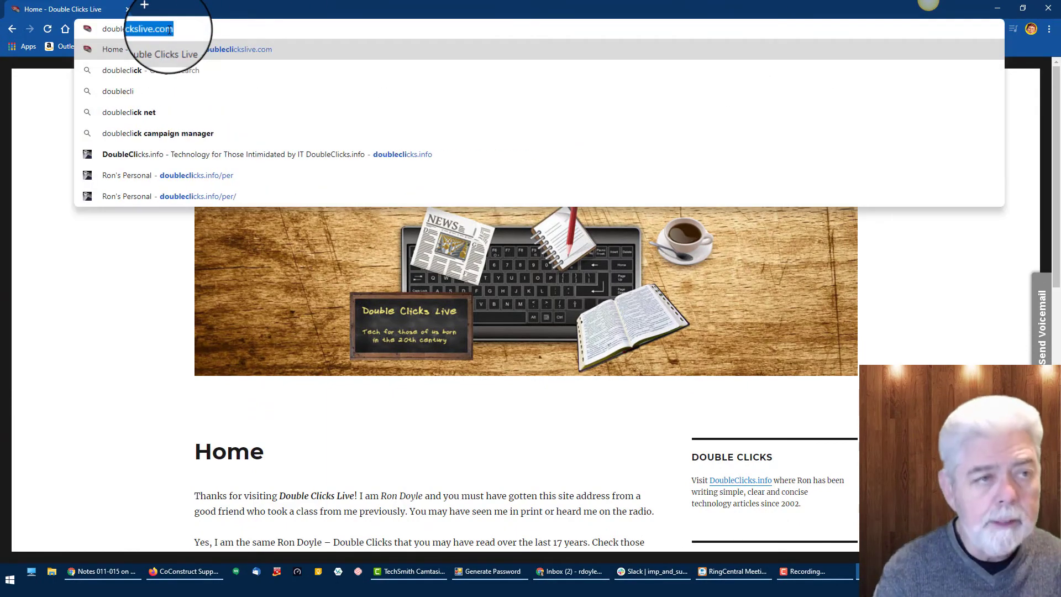
{"action": "type", "text": "clicks"}
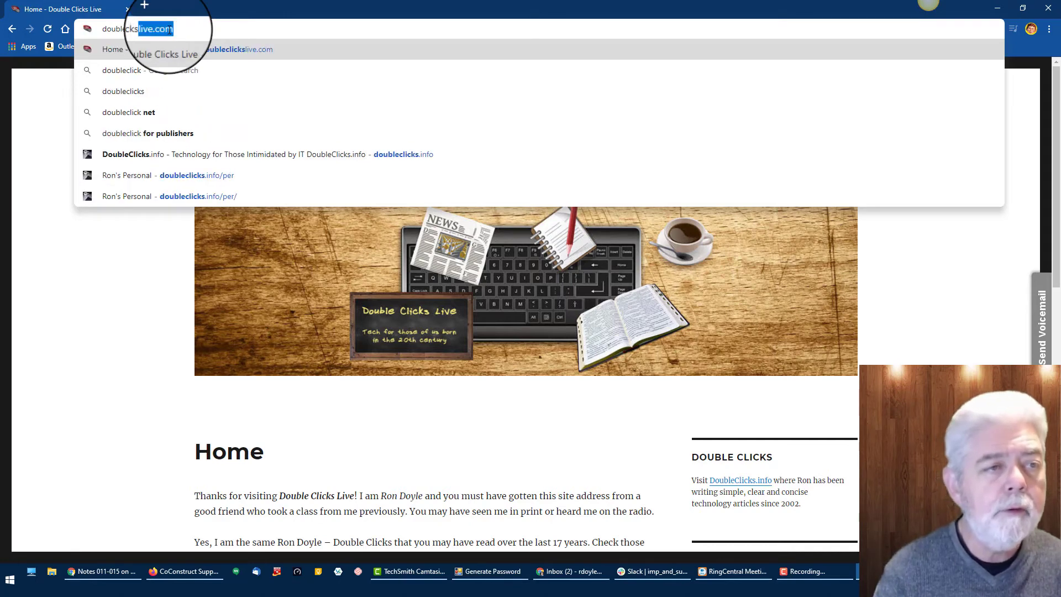
{"action": "type", "text": ".ifo"}
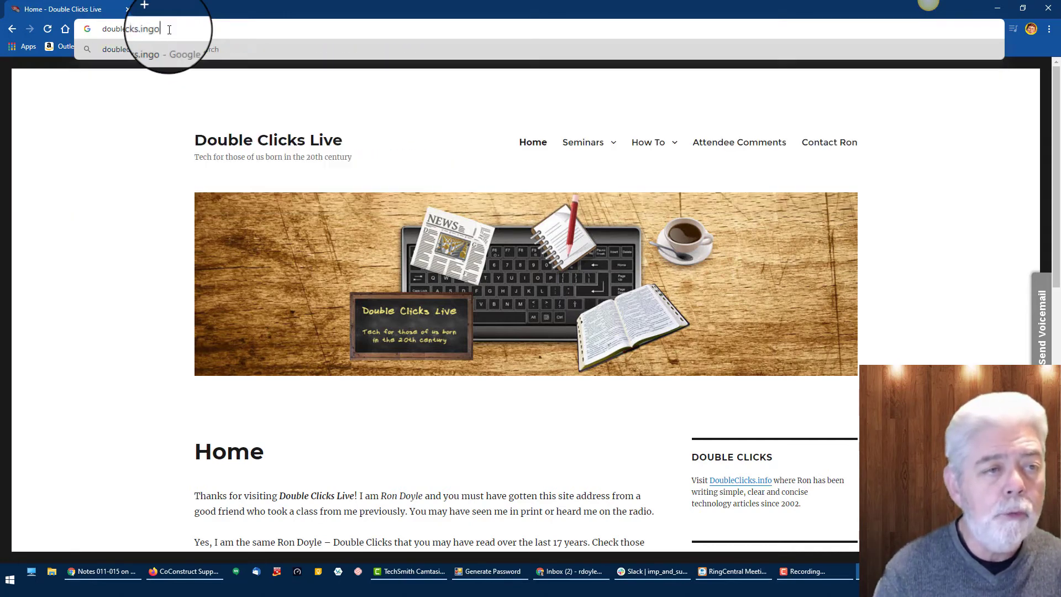
{"action": "key", "text": "Return"}
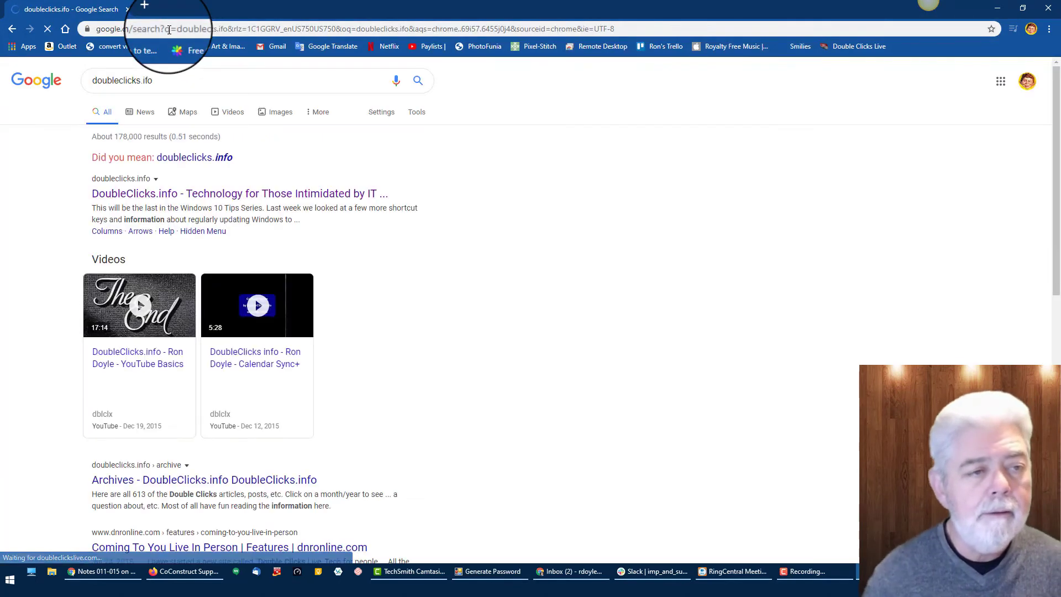
{"action": "left_click", "coordinate": [179, 201]}
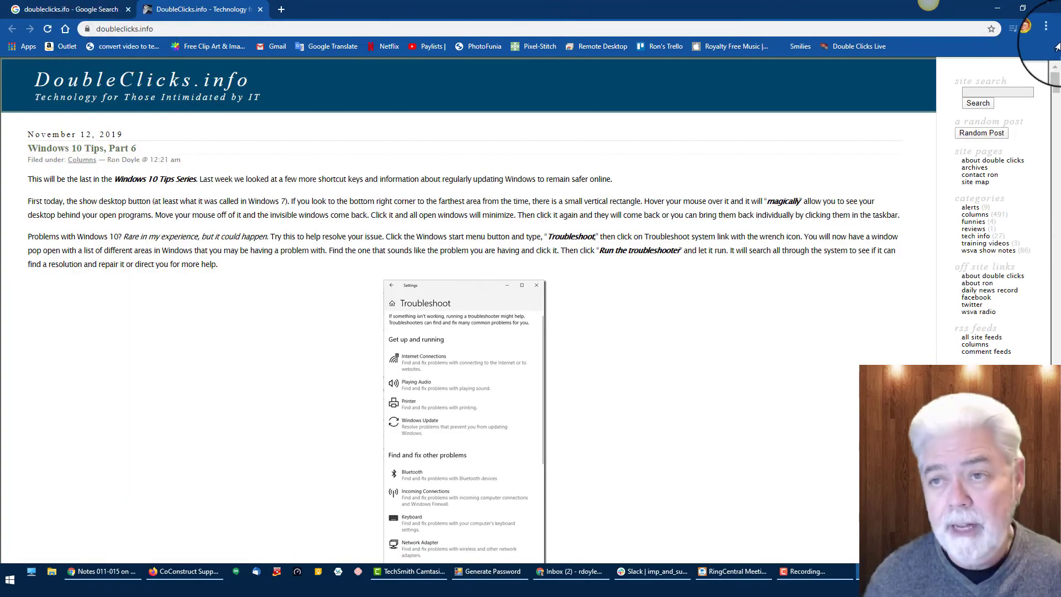
Bookmark the DoubleClicks.info page under the name "DoubleClicks.info" in the Bookmarks bar folder.
{"action": "left_click", "coordinate": [988, 30]}
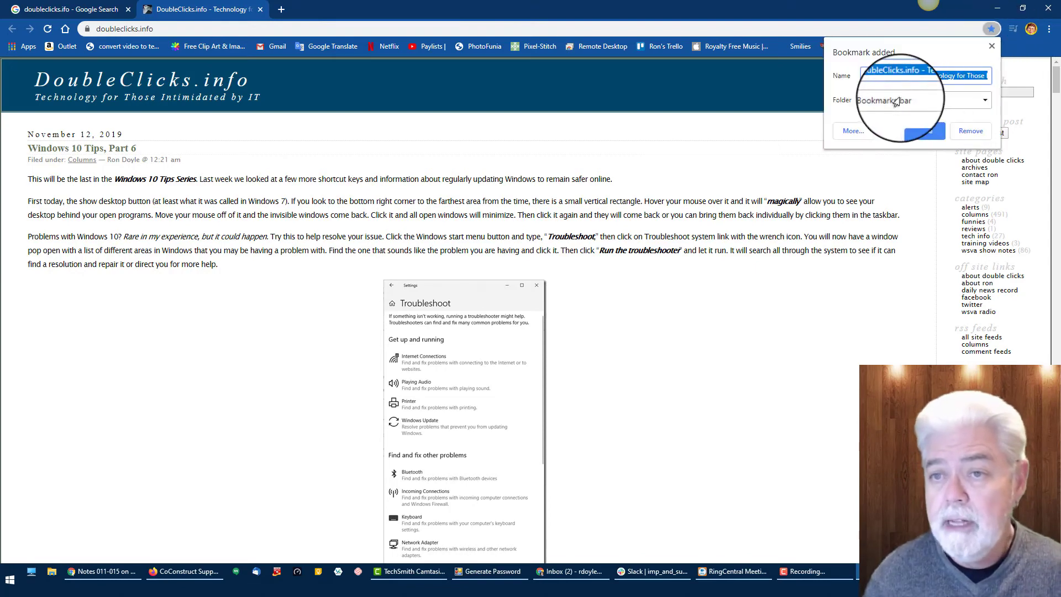
{"action": "left_click", "coordinate": [921, 77]}
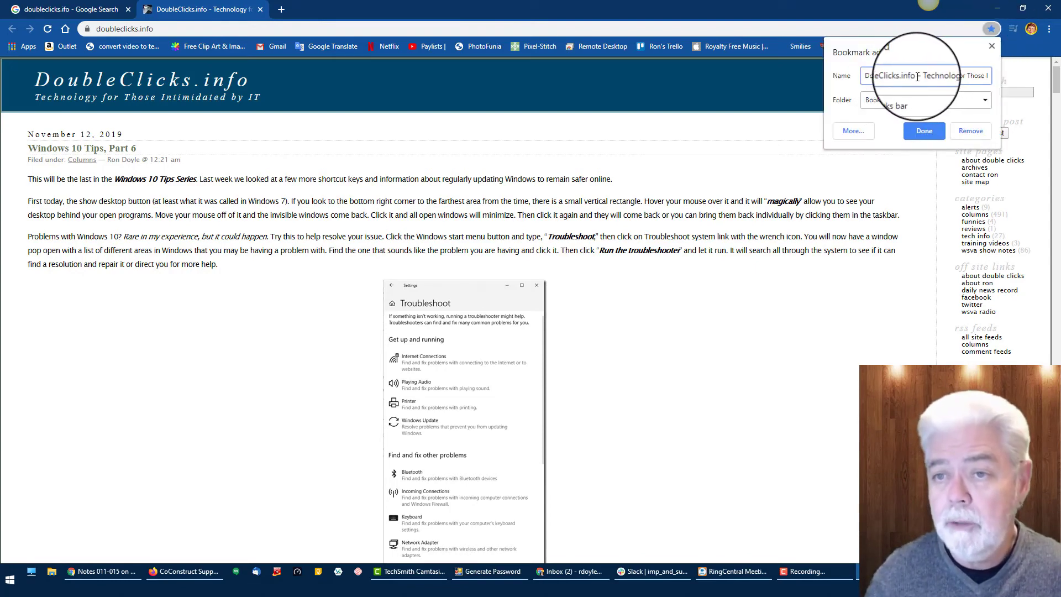
{"action": "left_click_drag", "start_coordinate": [919, 77], "coordinate": [1042, 77]}
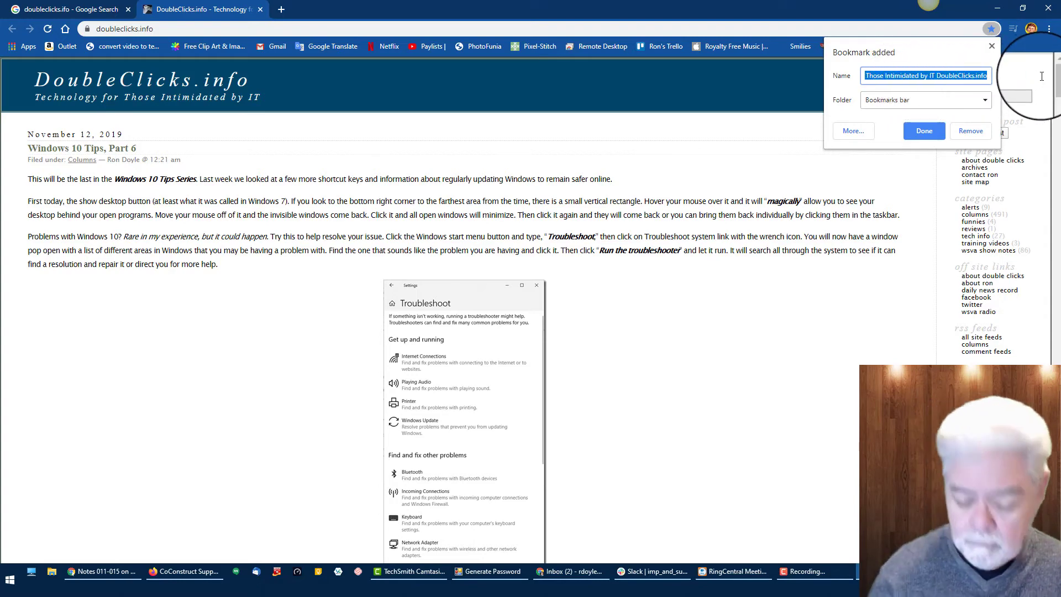
{"action": "left_click", "coordinate": [887, 105]}
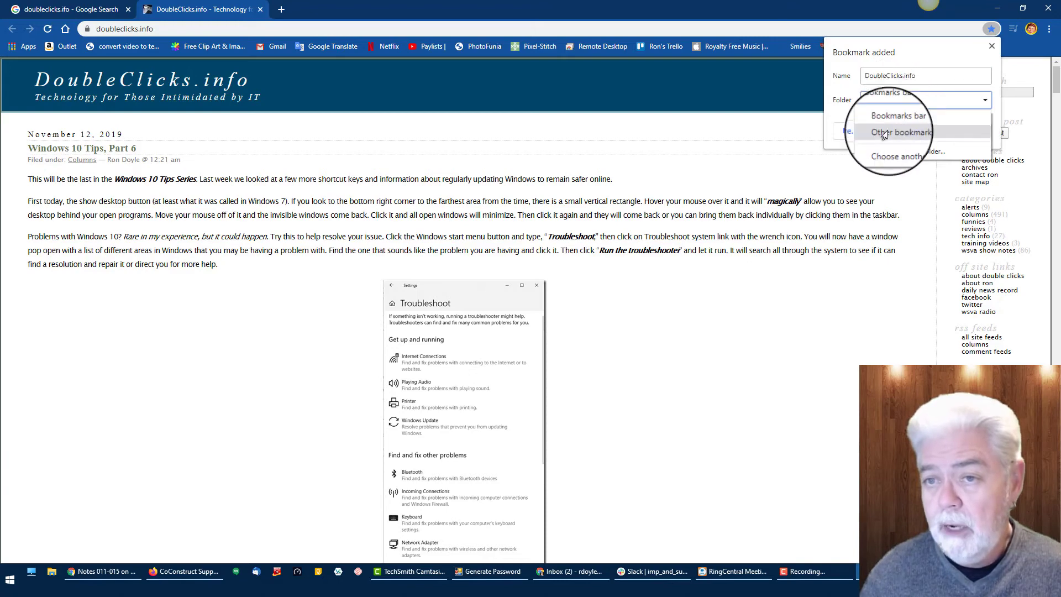
{"action": "left_click", "coordinate": [896, 116]}
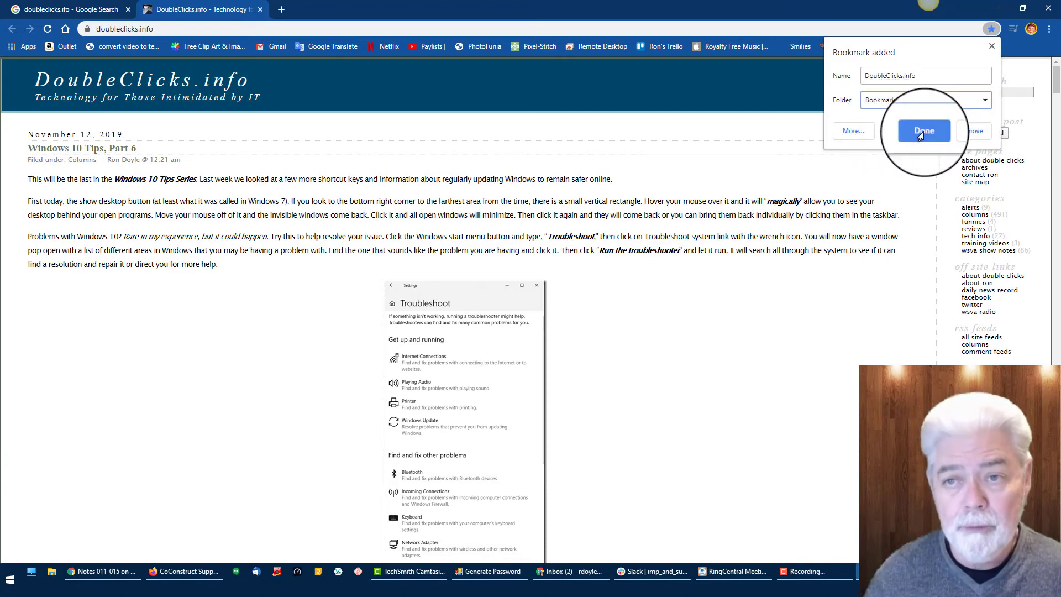
{"action": "left_click", "coordinate": [846, 133]}
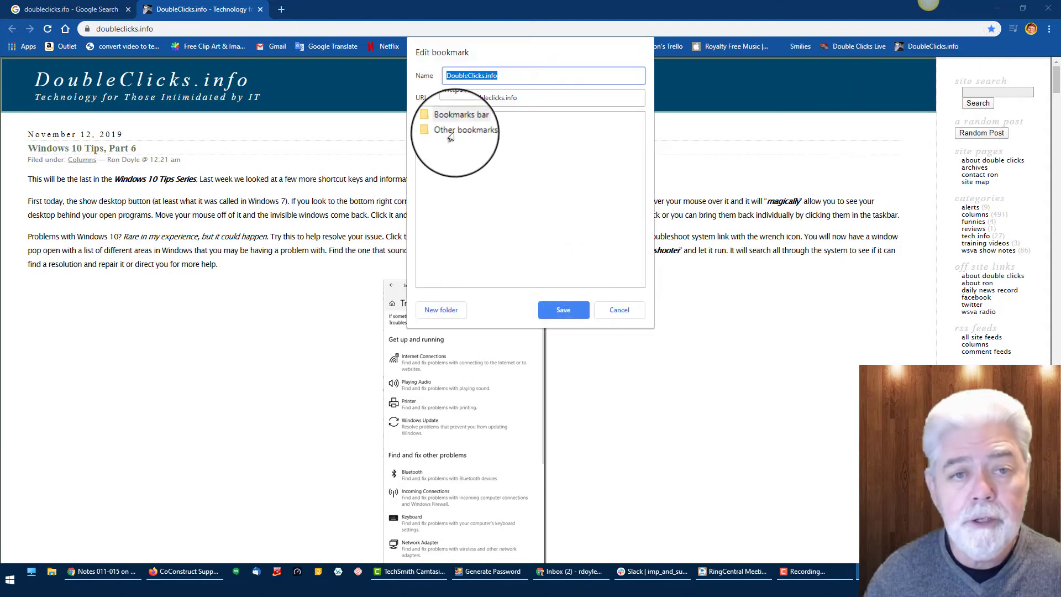
{"action": "left_click", "coordinate": [452, 114]}
{"action": "left_click", "coordinate": [562, 310]}
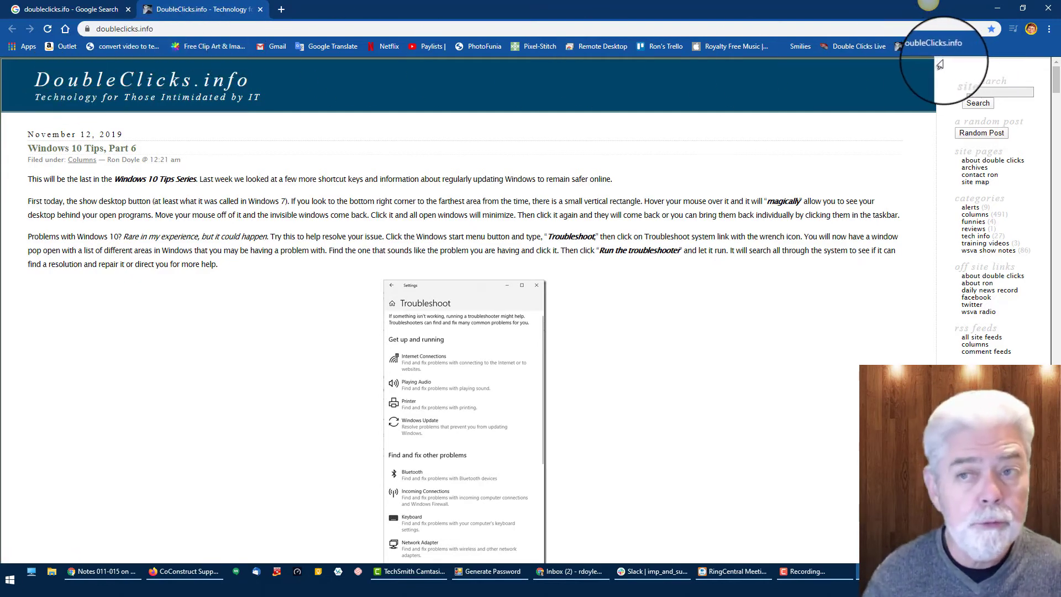
Add a new folder named "Sites I Made" to the bookmarks bar.
{"action": "right_click", "coordinate": [967, 47]}
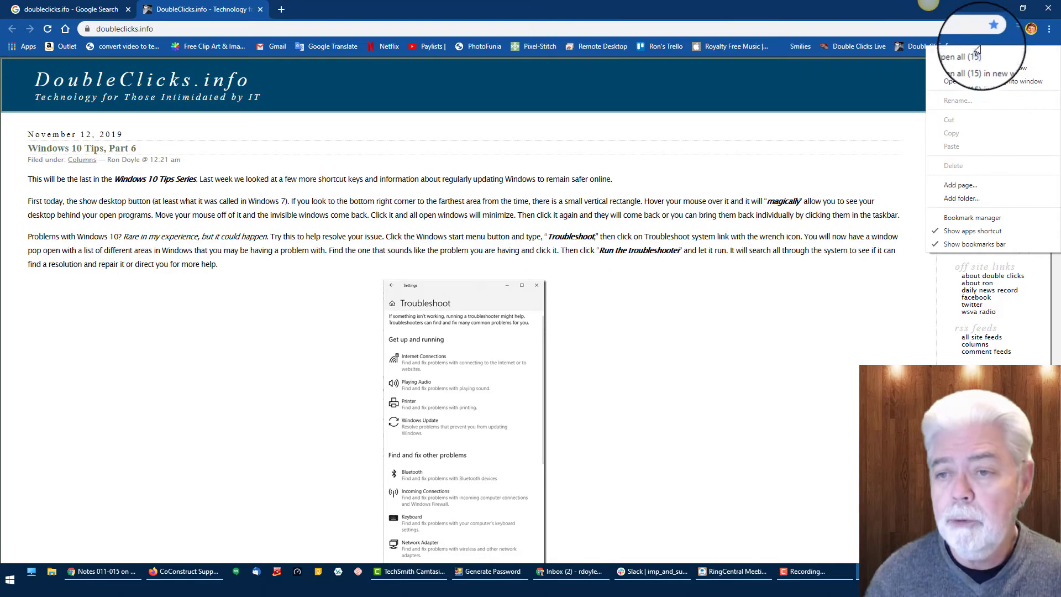
{"action": "left_click", "coordinate": [964, 196]}
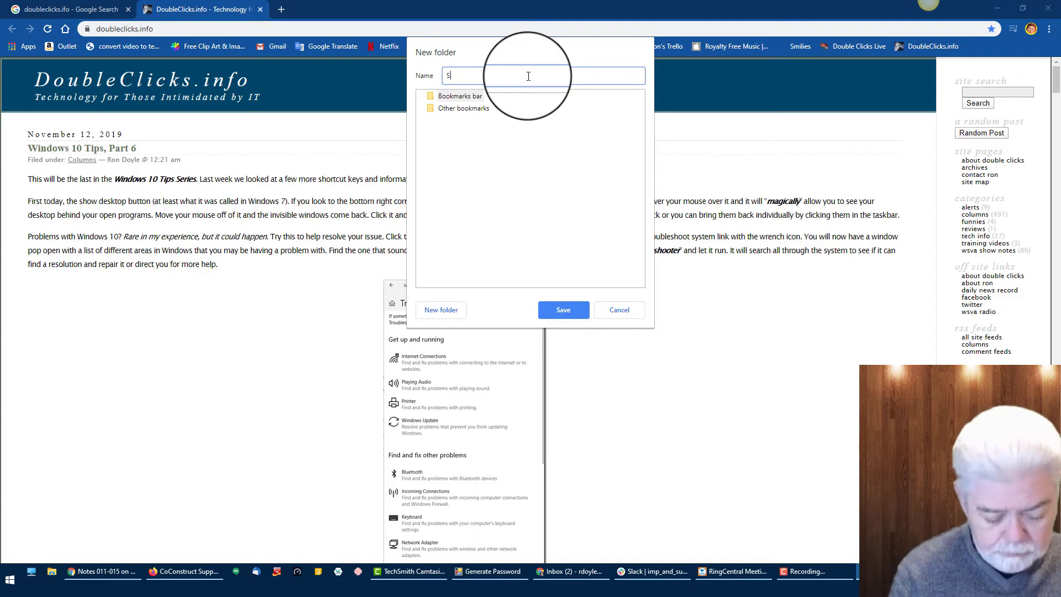
{"action": "type", "text": "I "}
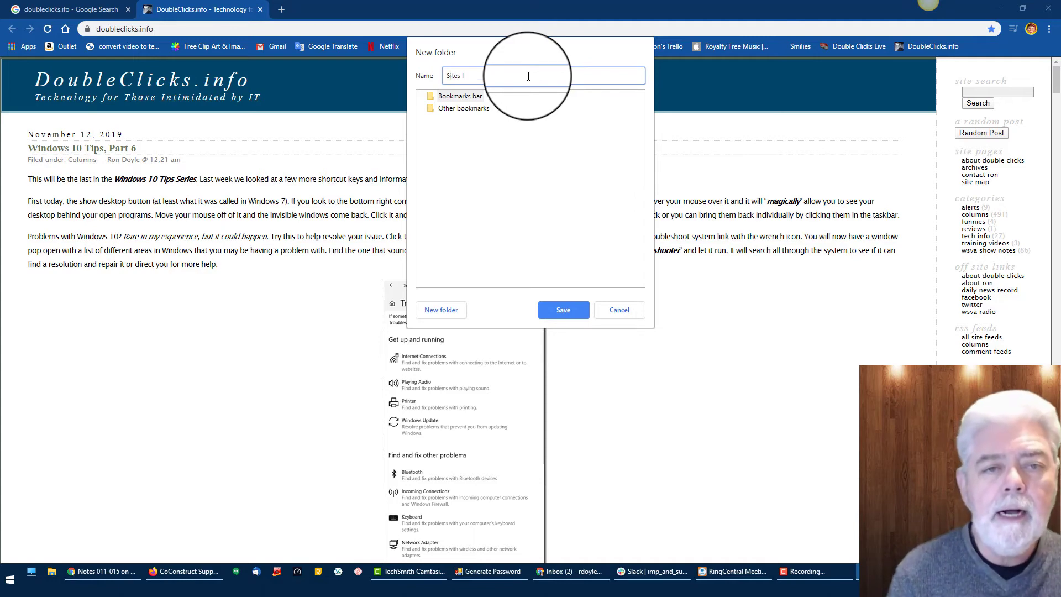
{"action": "type", "text": "Made"}
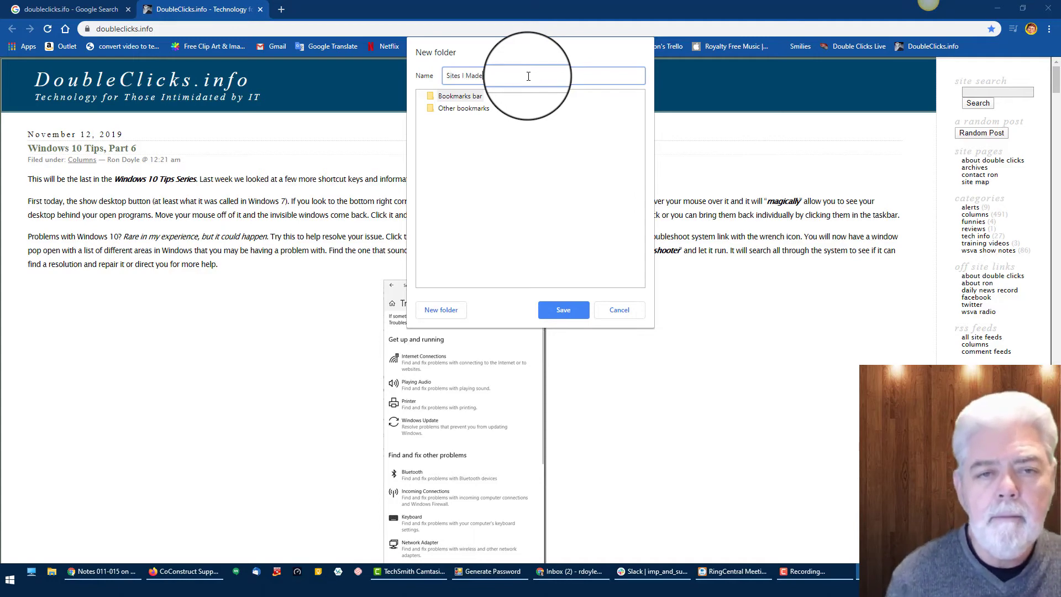
{"action": "left_click", "coordinate": [466, 97]}
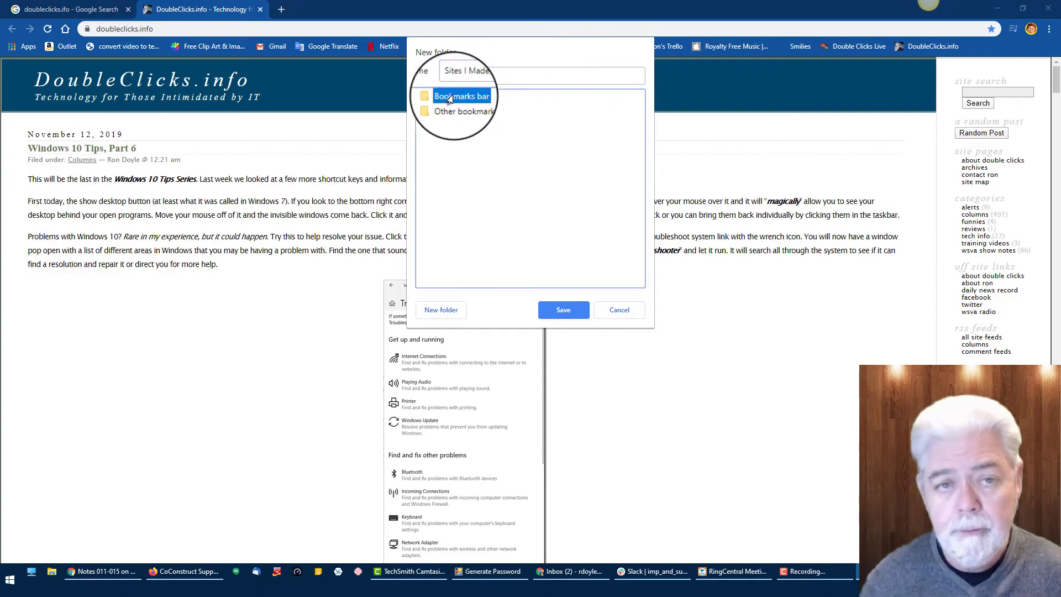
{"action": "left_click", "coordinate": [562, 309]}
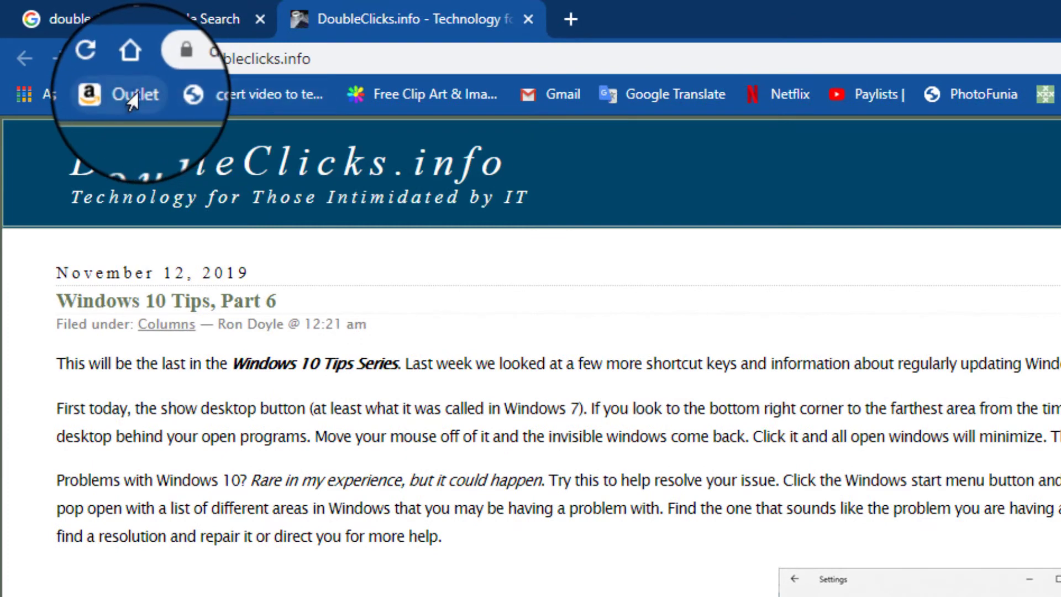
Reorder the bookmarks bar with Outlet just before Google Translate, and put Double Clicks Live and DoubleClicks.info in the Sites I Made folder.
{"action": "left_click_drag", "start_coordinate": [130, 95], "coordinate": [277, 95]}
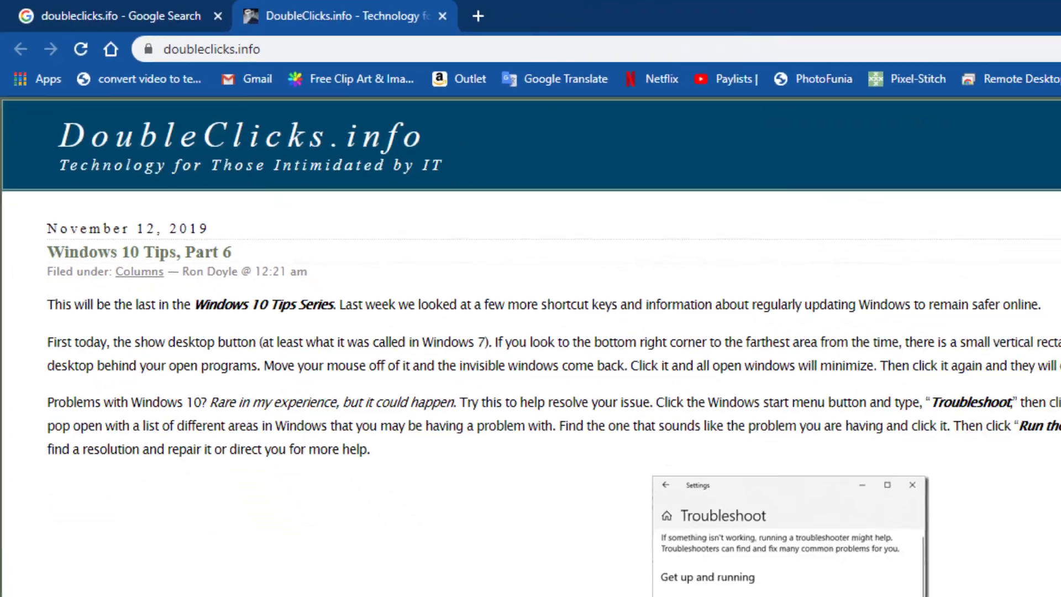
{"action": "mouse_move", "coordinate": [851, 46]}
{"action": "left_mouse_down"}
{"action": "mouse_move", "coordinate": [974, 47]}
{"action": "mouse_move", "coordinate": [995, 66]}
{"action": "mouse_move", "coordinate": [995, 53]}
{"action": "mouse_move", "coordinate": [804, 45]}
{"action": "mouse_move", "coordinate": [834, 50]}
{"action": "left_mouse_up"}
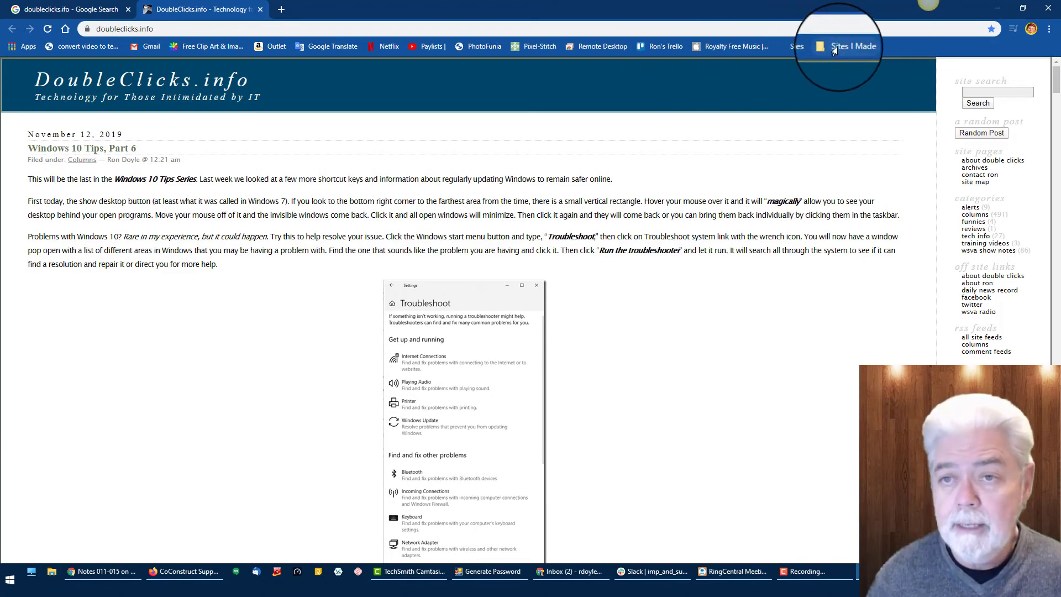
{"action": "left_click", "coordinate": [835, 48]}
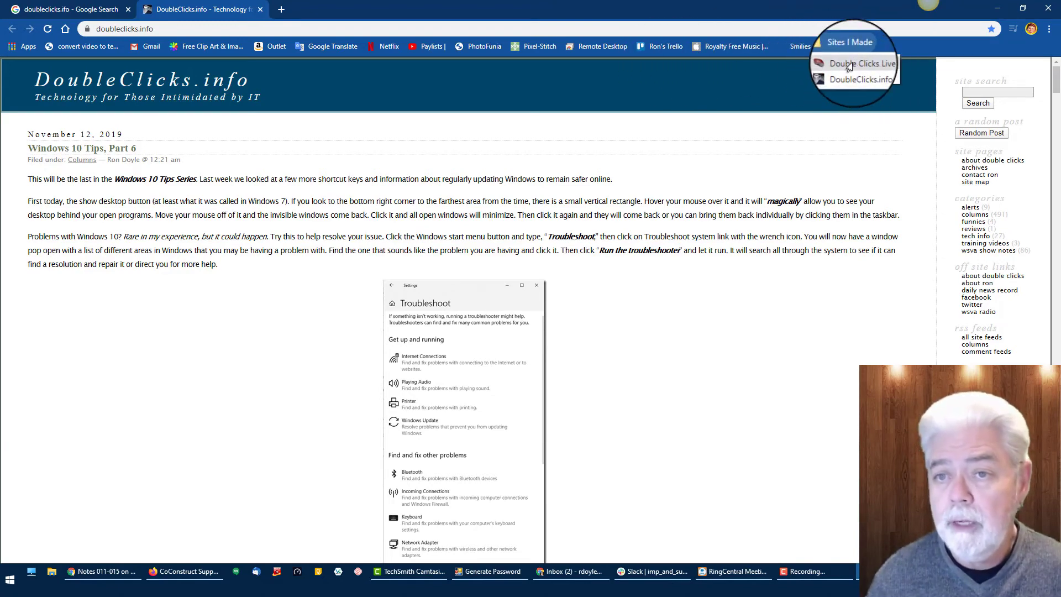
Open the bookmark manager and look over its sorting, adding, importing and exporting options.
{"action": "key", "text": "ctrl+shift+o"}
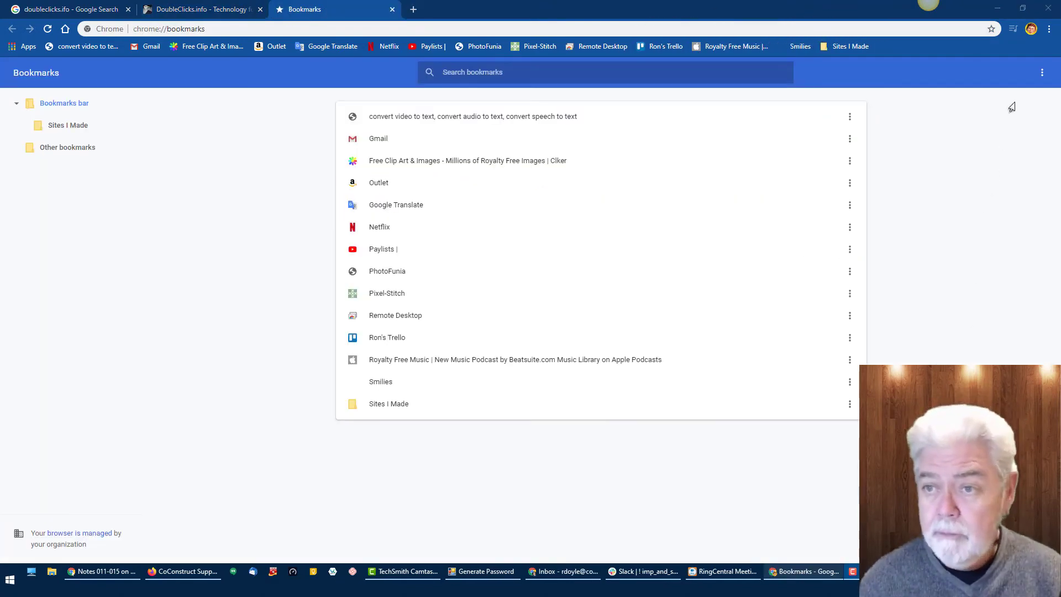
{"action": "left_click", "coordinate": [1041, 75]}
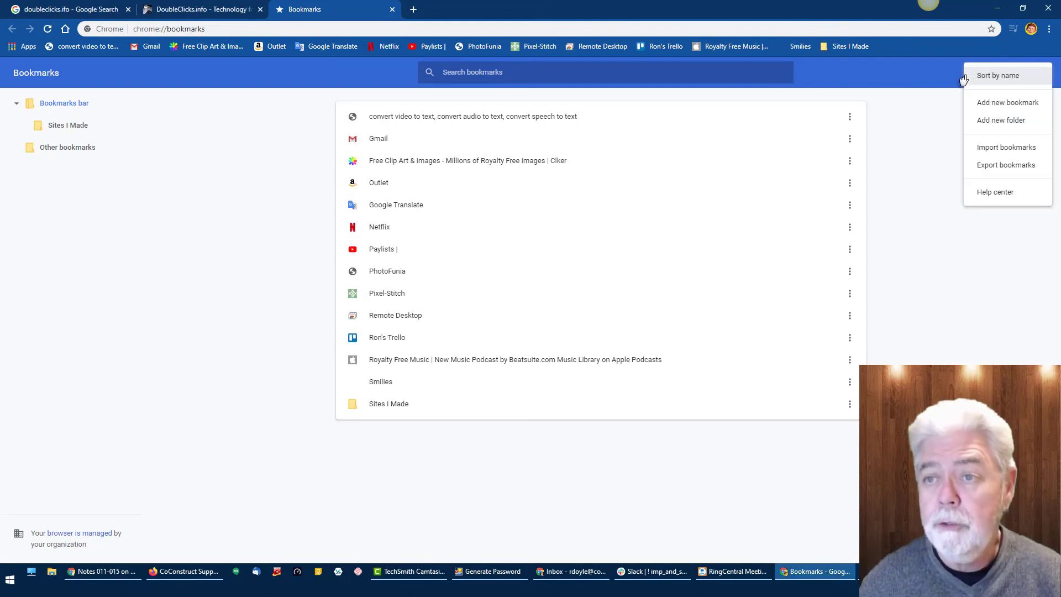
{"action": "left_click", "coordinate": [1049, 29]}
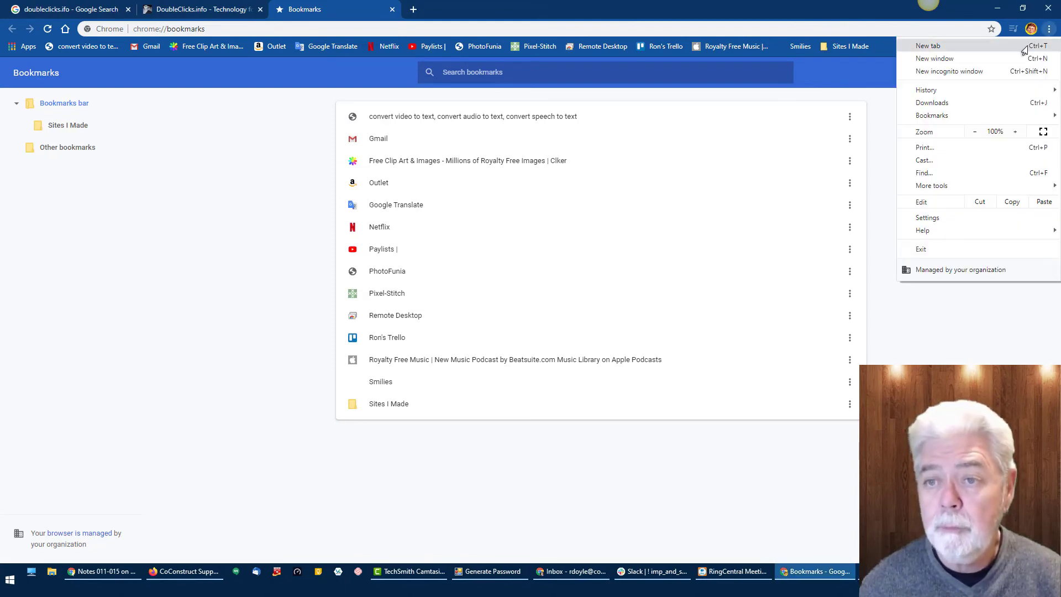
{"action": "mouse_move", "coordinate": [940, 118]}
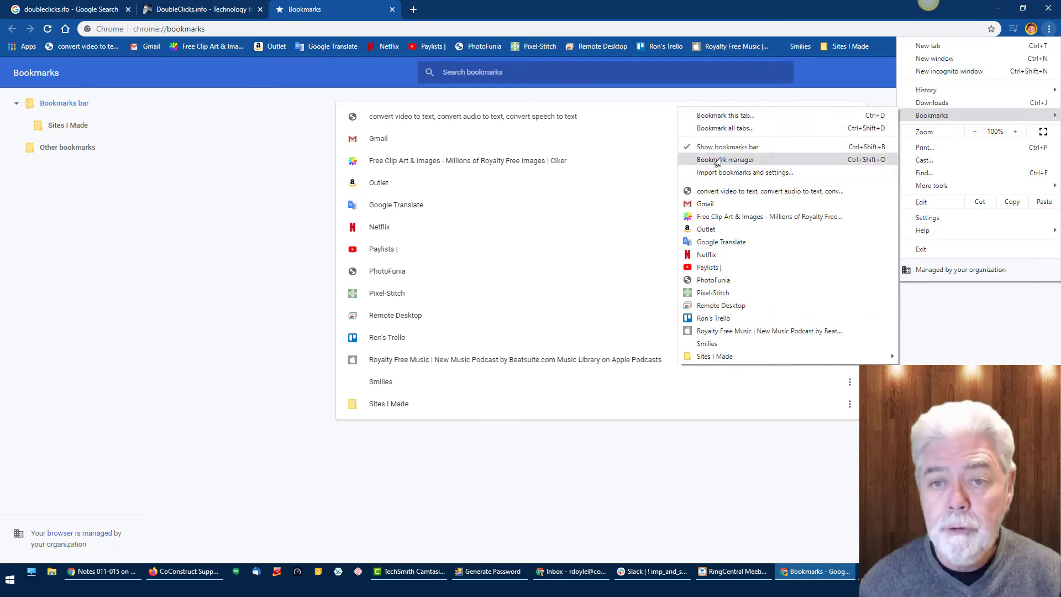
{"action": "left_click", "coordinate": [726, 160]}
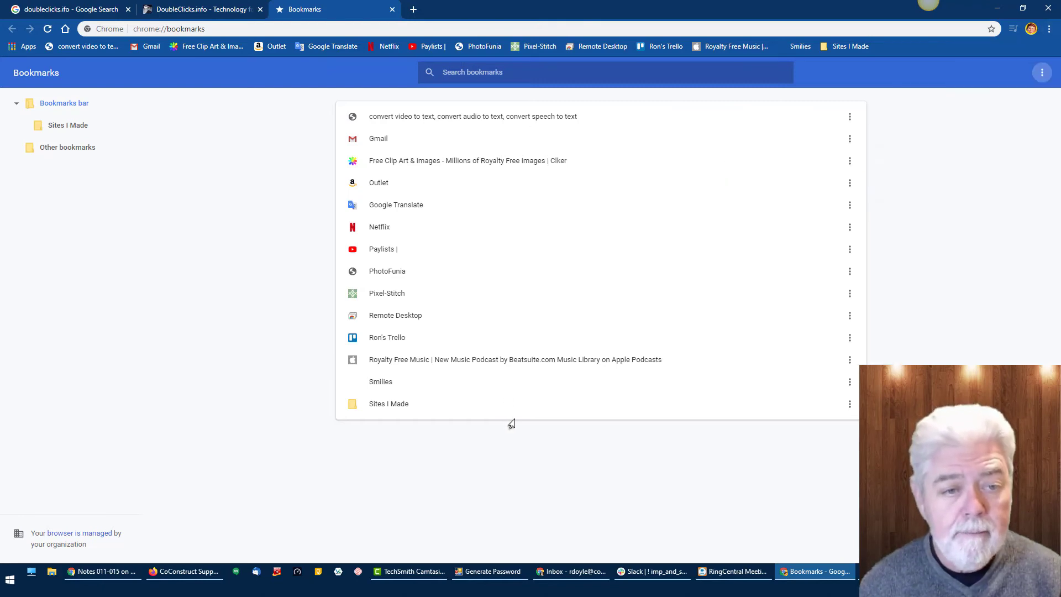
View the contents of the Sites I Made folder in the bookmark manager and on the bookmarks bar, and review the bookmark options again.
{"action": "double_click", "coordinate": [363, 406]}
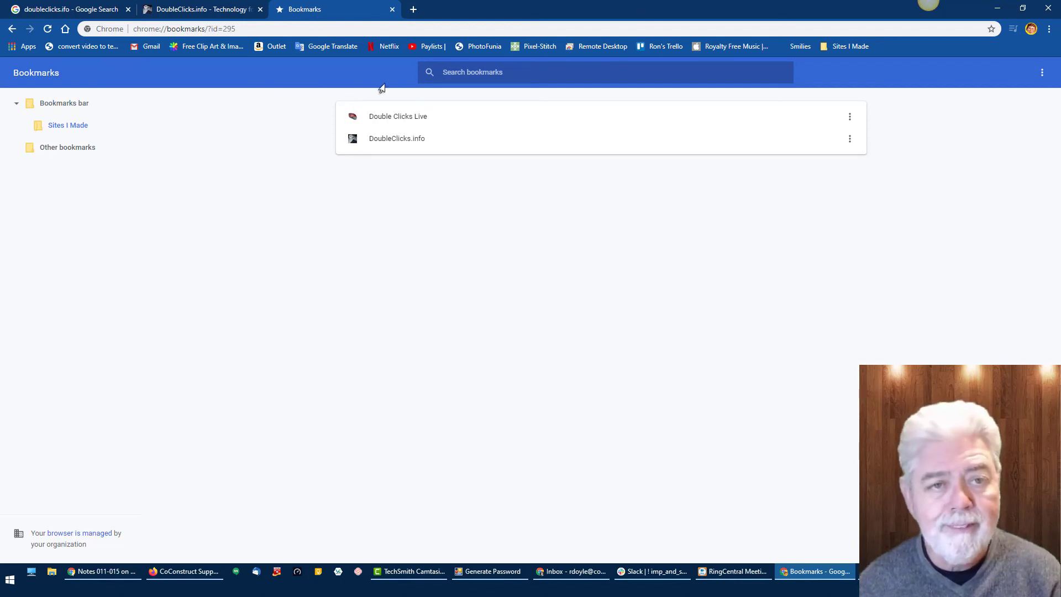
{"action": "left_click", "coordinate": [844, 47]}
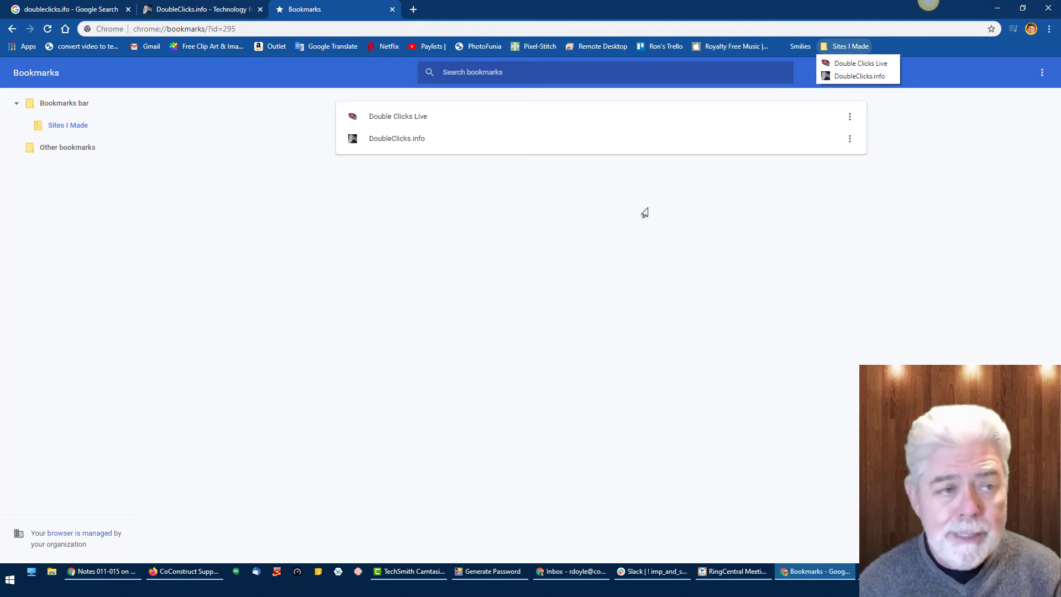
{"action": "left_click", "coordinate": [1041, 72]}
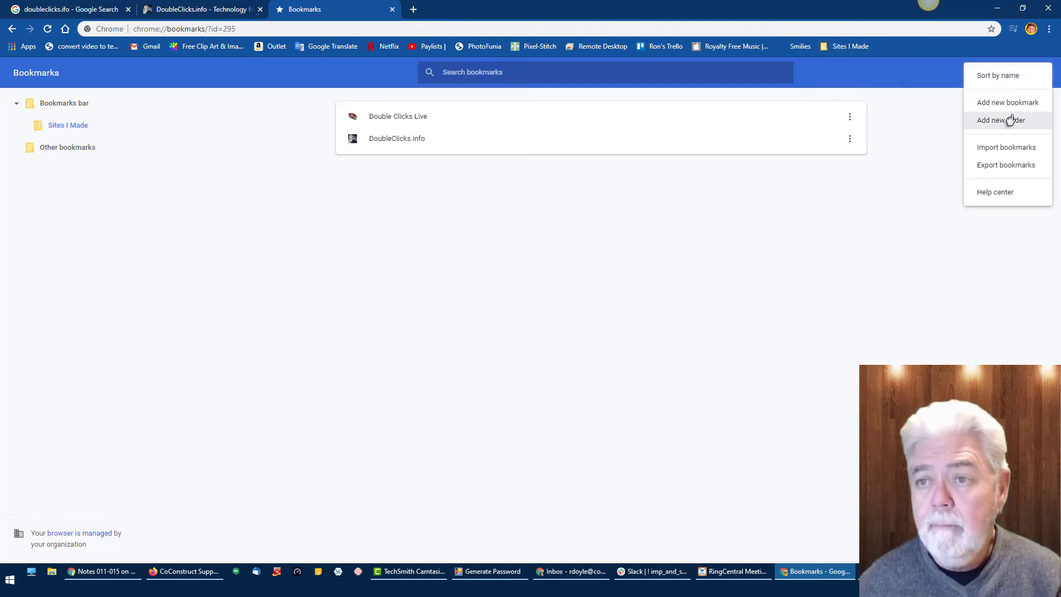
{"action": "left_click", "coordinate": [1049, 29]}
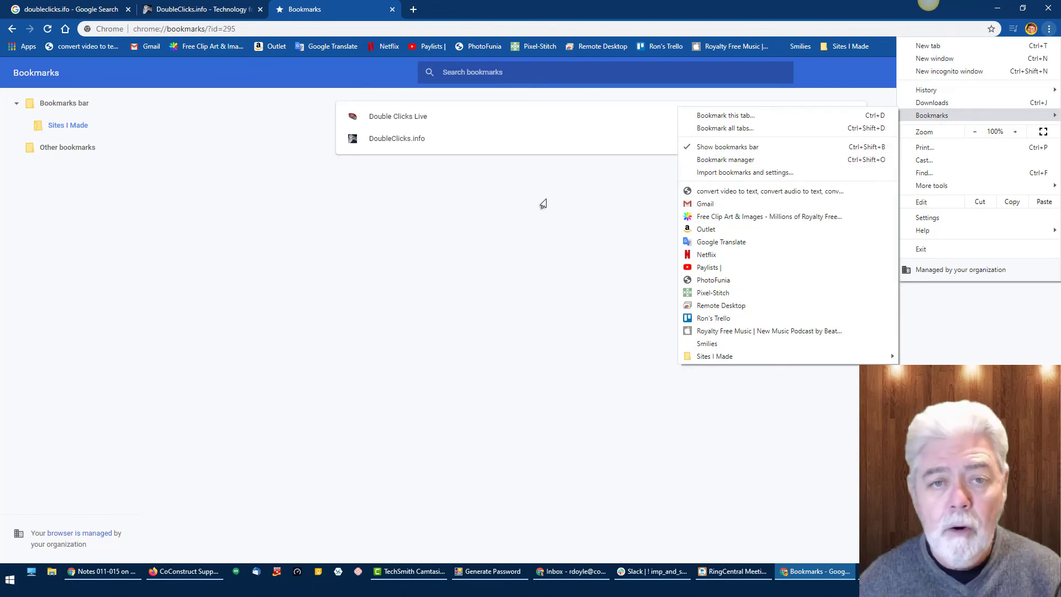
{"action": "left_click", "coordinate": [559, 191]}
Close the Bookmarks and DoubleClicks.info tabs, keeping only the Google search results tab.
{"action": "right_click", "coordinate": [310, 6]}
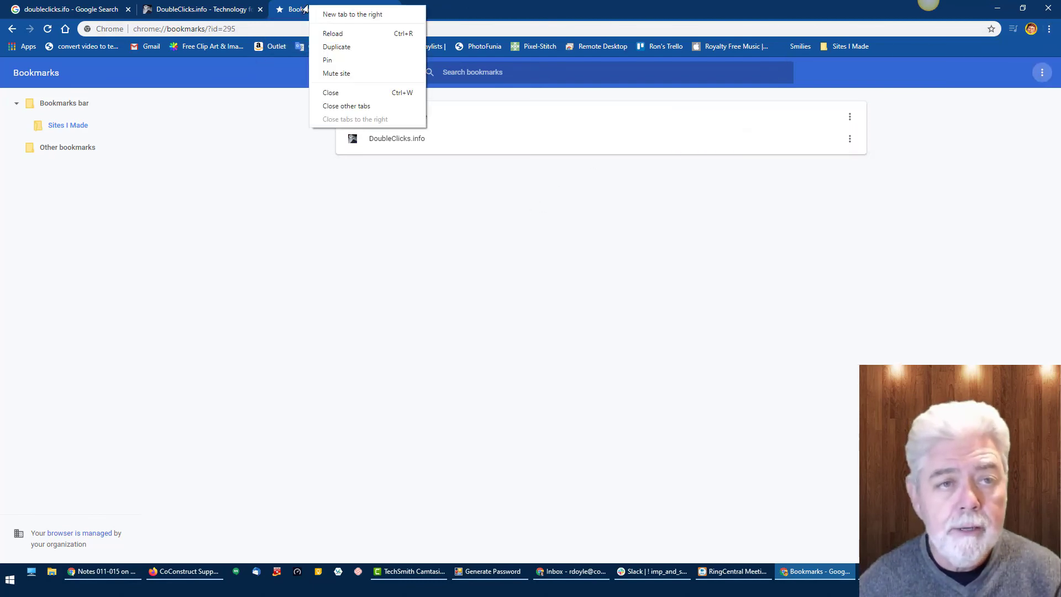
{"action": "left_click", "coordinate": [354, 93]}
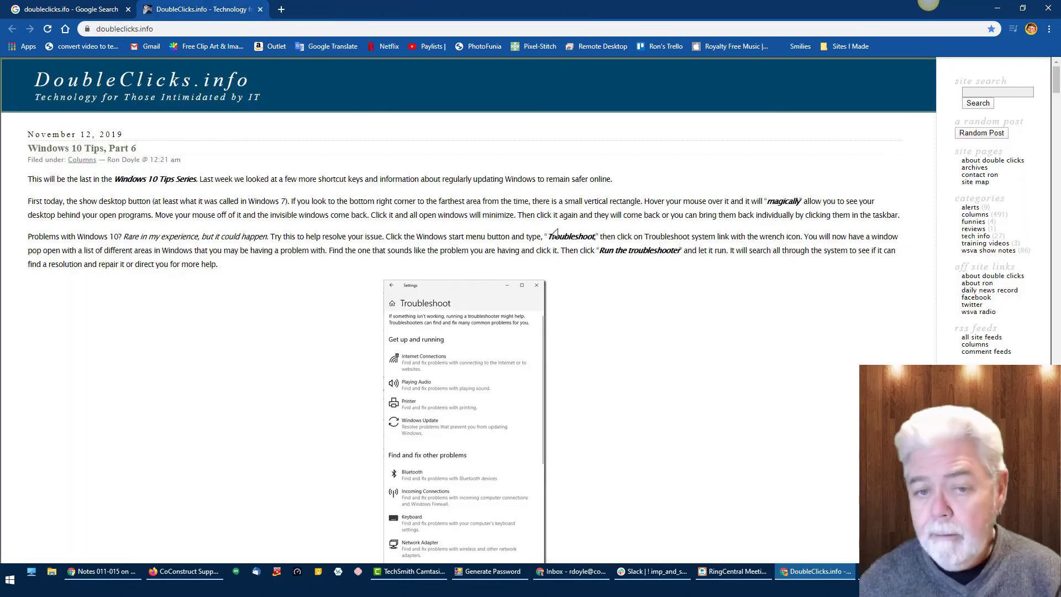
{"action": "left_click", "coordinate": [70, 6]}
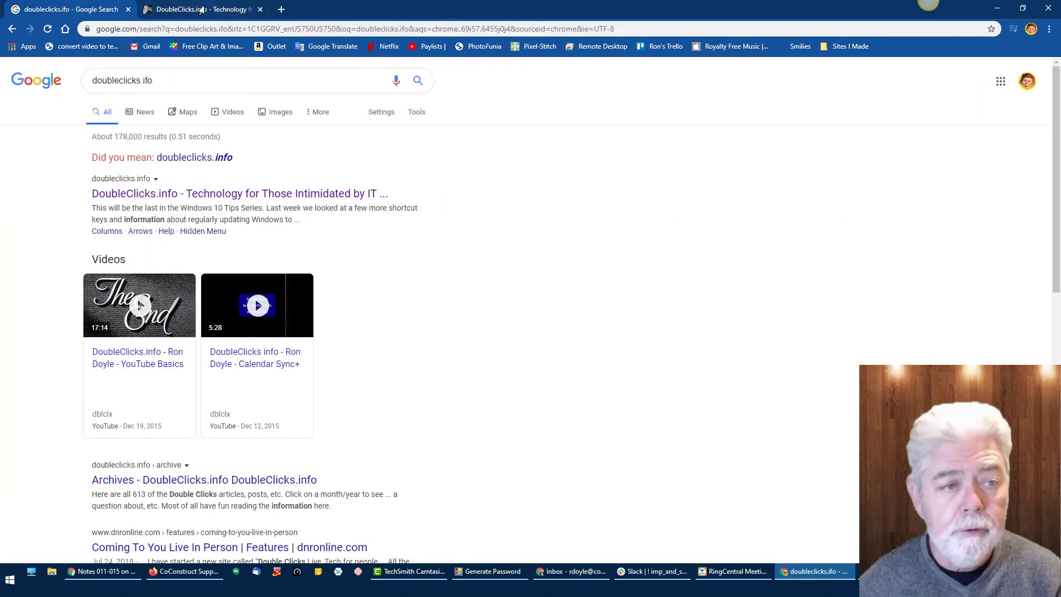
{"action": "left_click", "coordinate": [261, 9]}
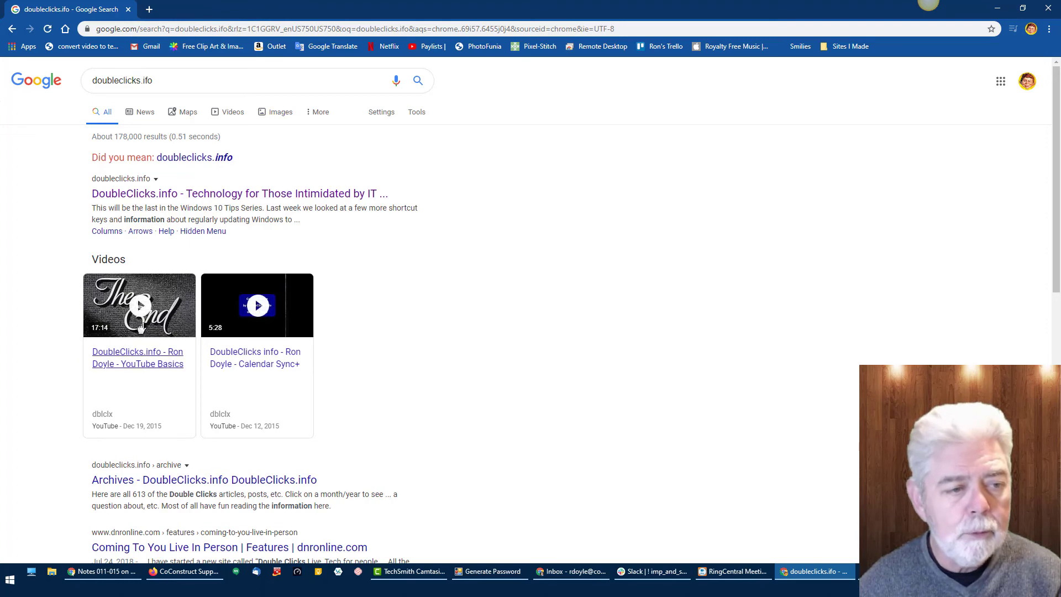
Return to the home page and reorder the bookmarks bar with Pixel-Stitch first and Smilies just after Remote Desktop.
{"action": "left_click", "coordinate": [64, 29]}
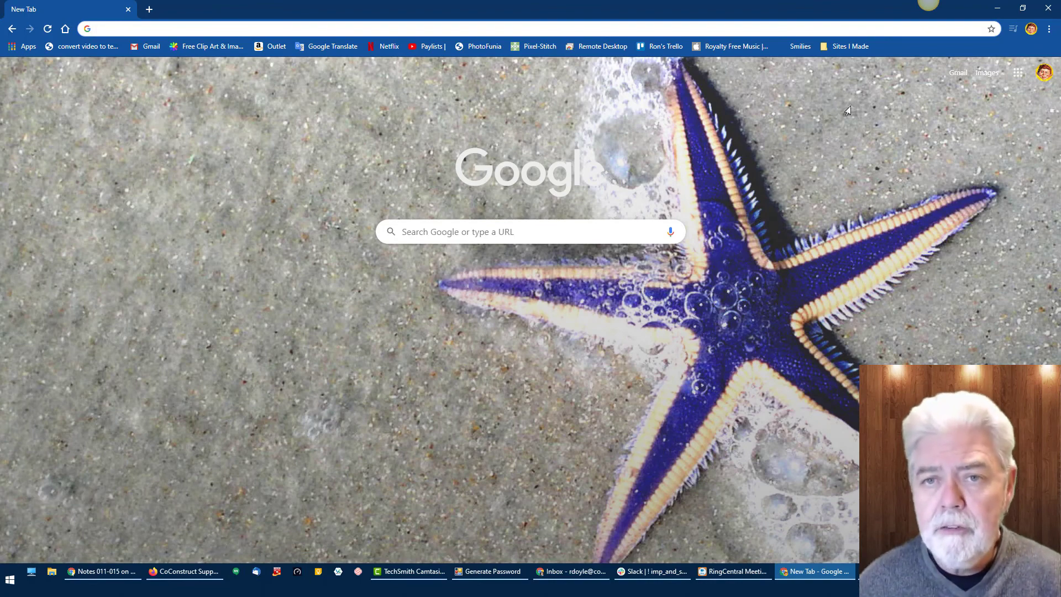
{"action": "left_click_drag", "start_coordinate": [542, 49], "coordinate": [50, 50]}
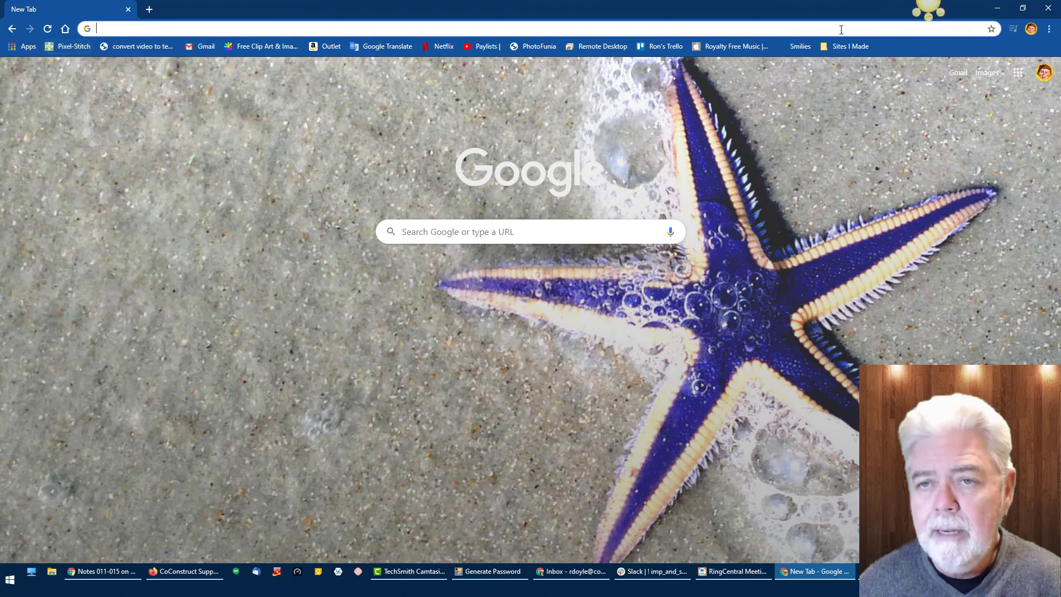
{"action": "mouse_move", "coordinate": [799, 48]}
{"action": "left_mouse_down"}
{"action": "mouse_move", "coordinate": [699, 57]}
{"action": "mouse_move", "coordinate": [652, 49]}
{"action": "left_mouse_up"}
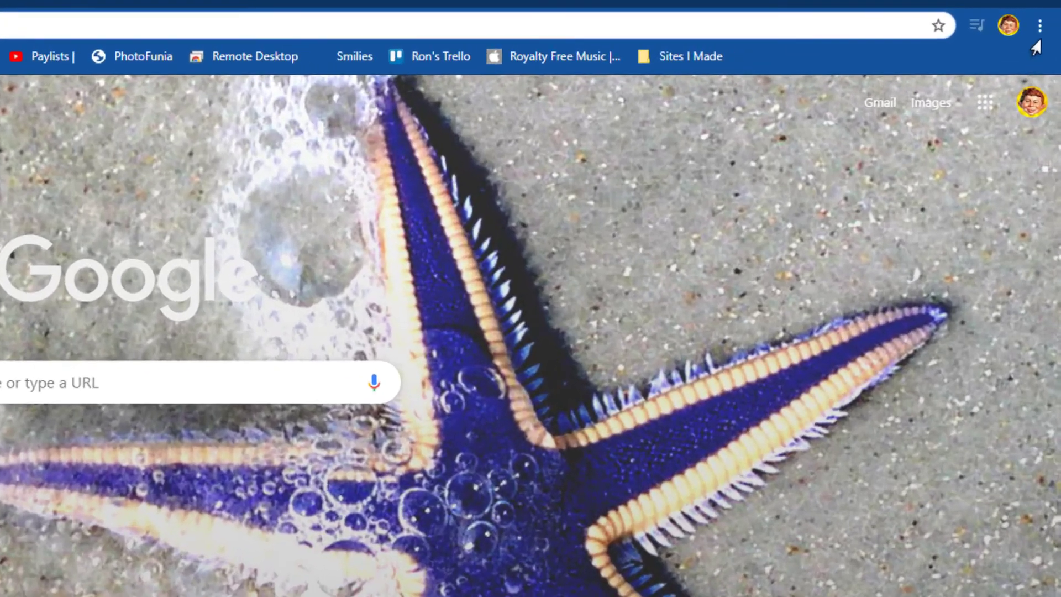
Open the bookmark manager and sort the bookmarks bar by name.
{"action": "left_click", "coordinate": [1048, 29]}
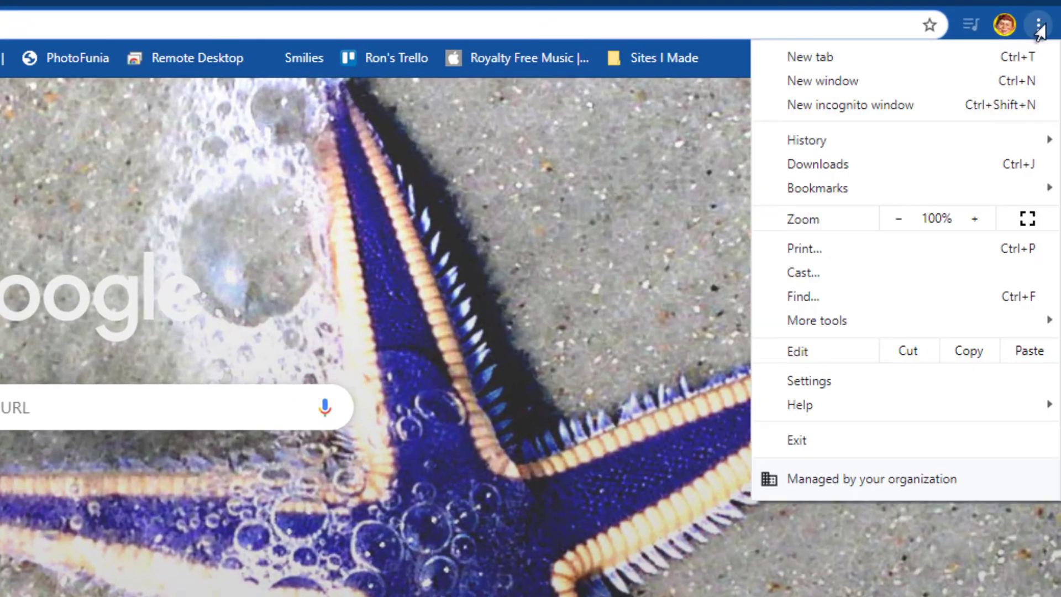
{"action": "mouse_move", "coordinate": [894, 188]}
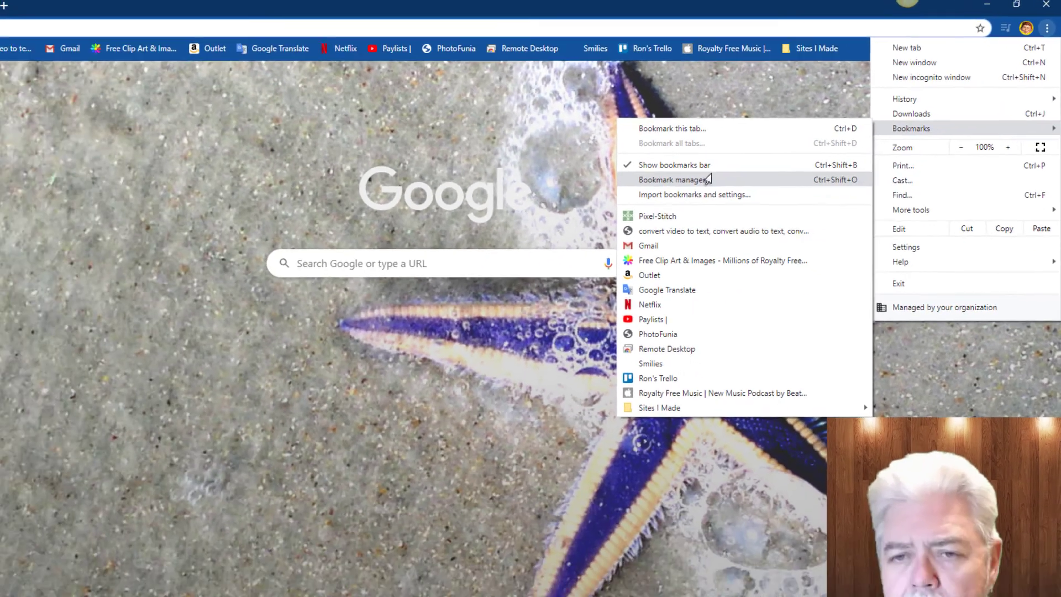
{"action": "left_click", "coordinate": [475, 271]}
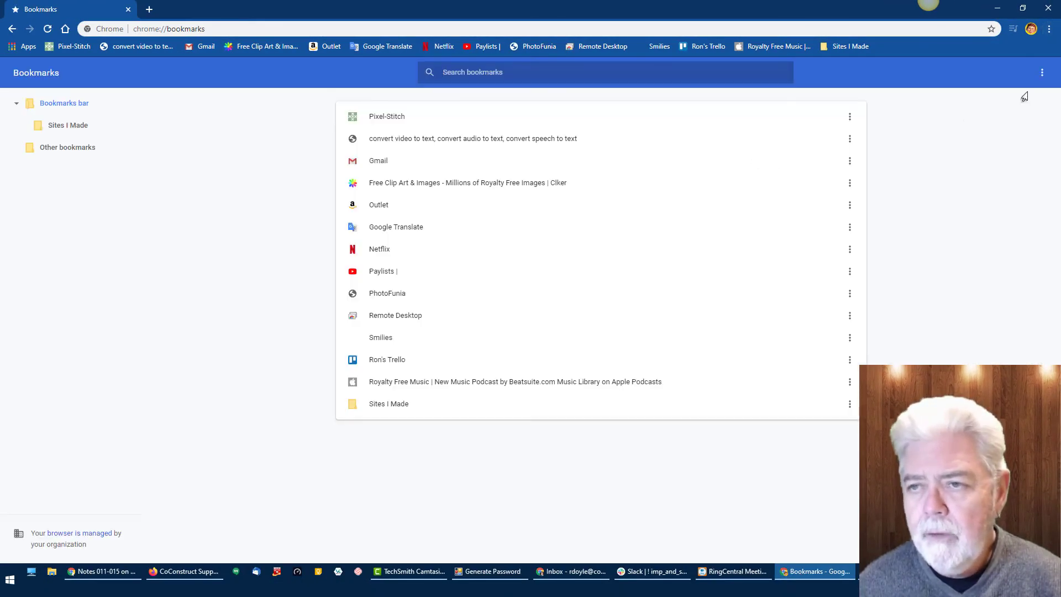
{"action": "left_click", "coordinate": [1042, 75]}
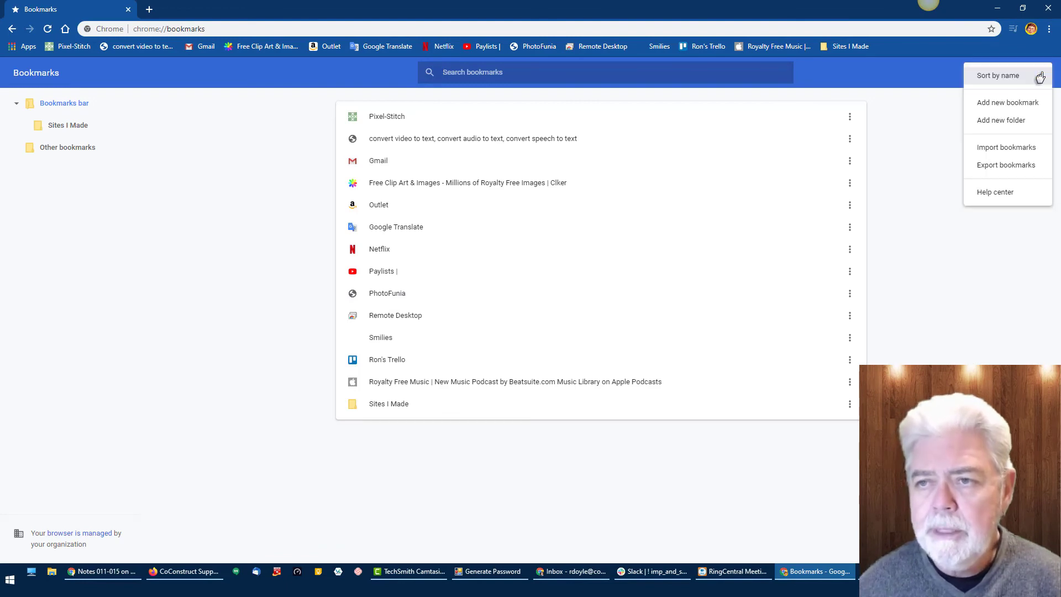
{"action": "left_click", "coordinate": [1010, 81]}
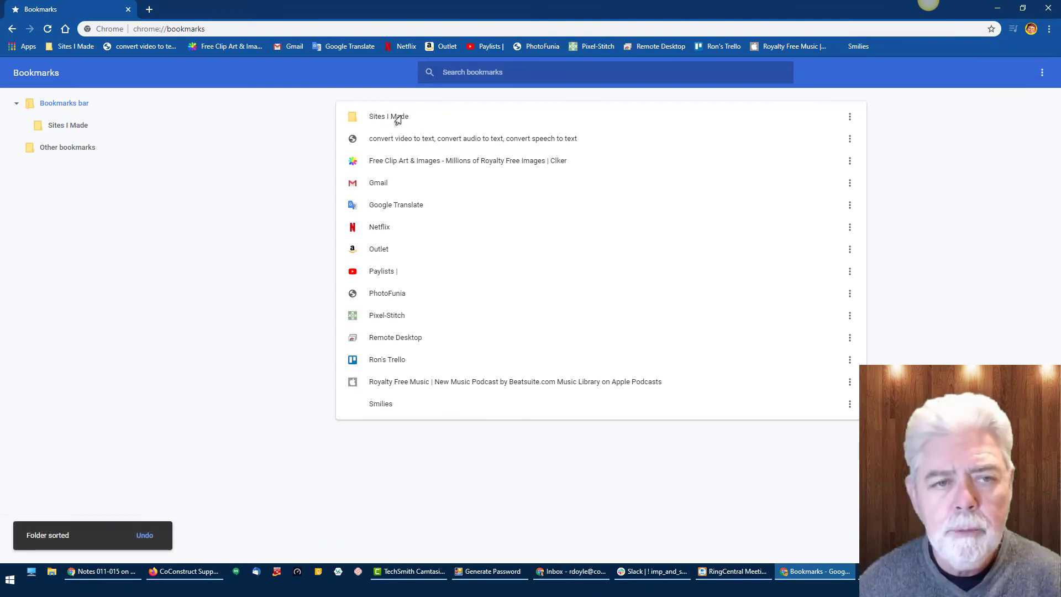
Move Netflix just above Free Clip Art & Images in the bookmark manager list.
{"action": "left_click", "coordinate": [1042, 75]}
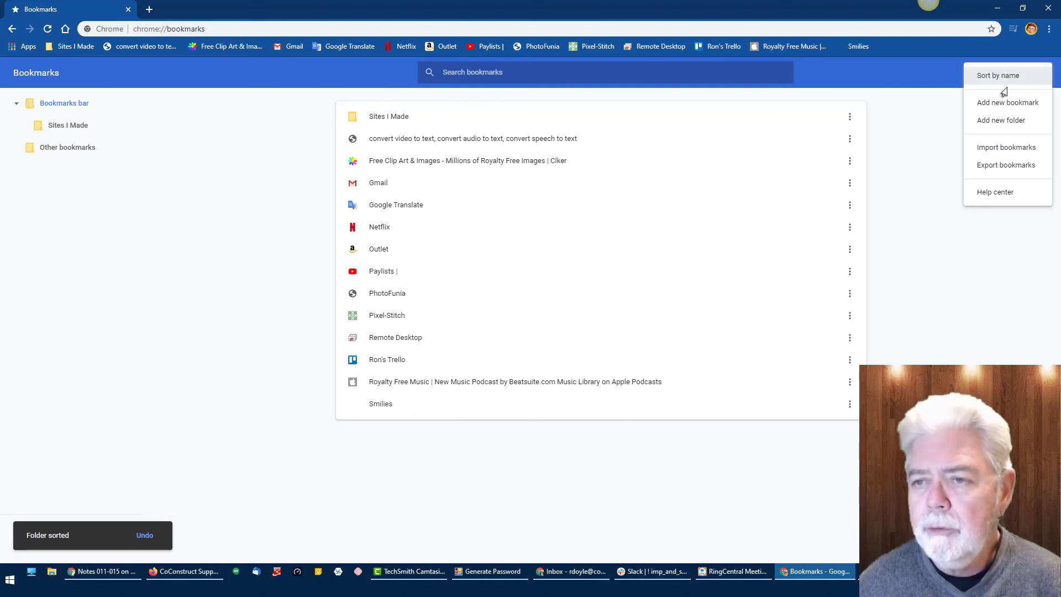
{"action": "left_click", "coordinate": [932, 175]}
{"action": "left_click_drag", "start_coordinate": [485, 229], "coordinate": [483, 165]}
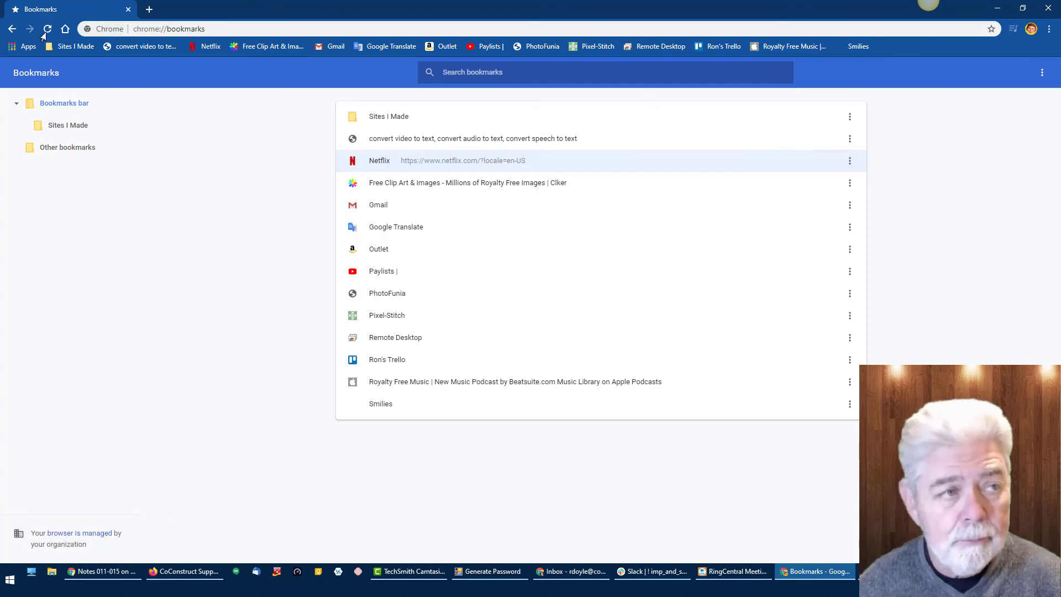
Return to the home page and put the Paylists bookmark in the Sites I Made folder on the bookmarks bar.
{"action": "left_click", "coordinate": [65, 28]}
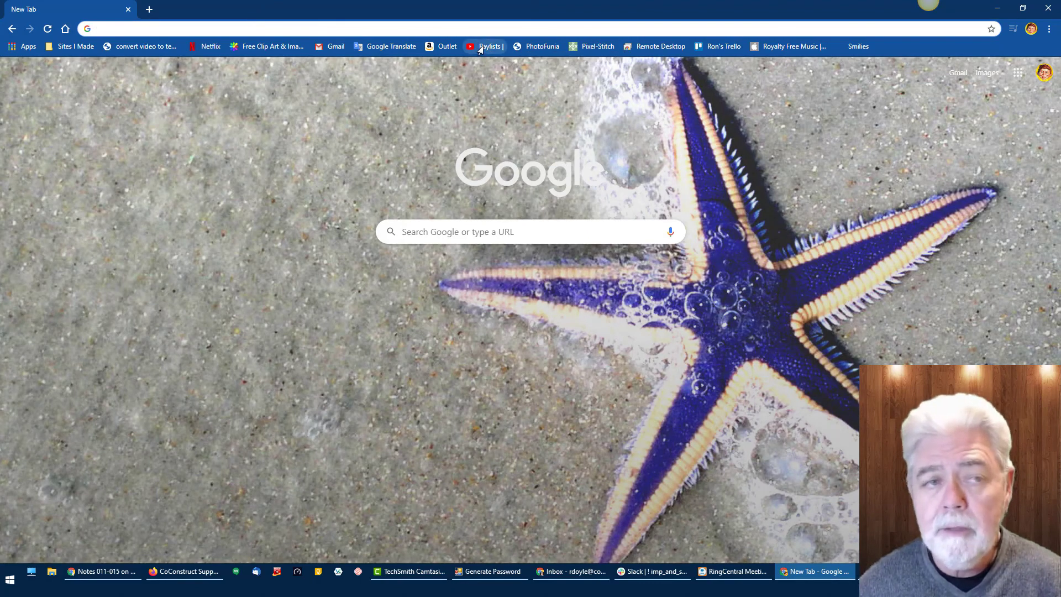
{"action": "left_click_drag", "start_coordinate": [480, 50], "coordinate": [78, 49]}
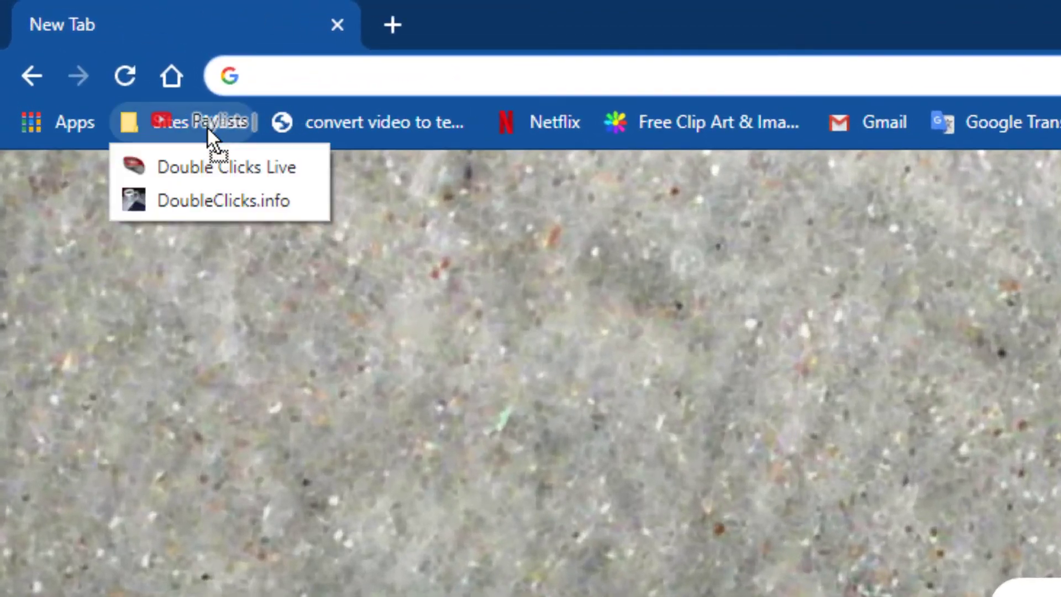
{"action": "left_click_drag", "start_coordinate": [207, 125], "coordinate": [207, 127]}
{"action": "left_click", "coordinate": [194, 130]}
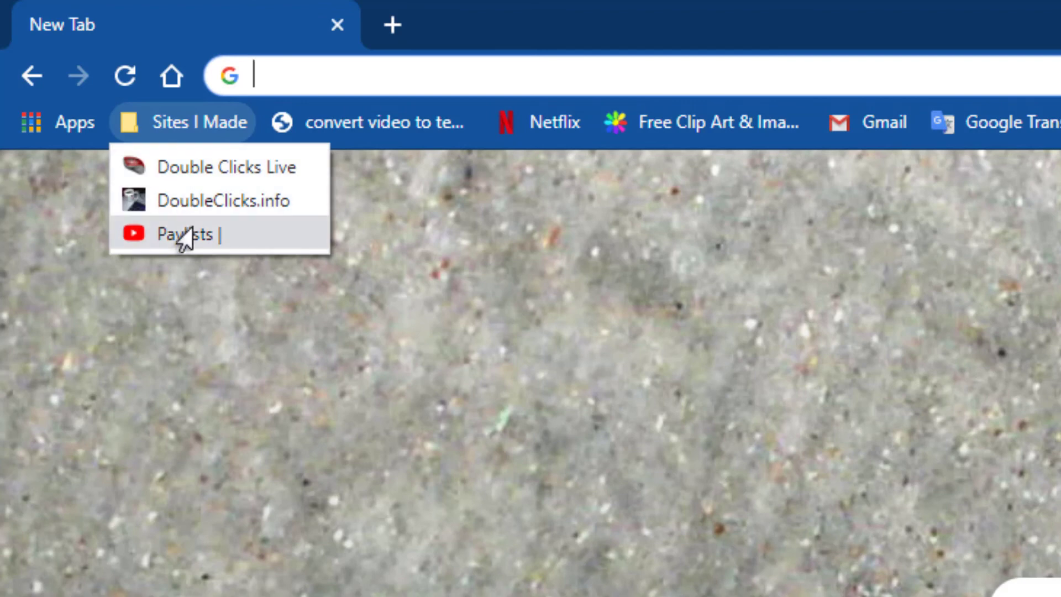
Reorder the Sites I Made folder with DoubleClicks.info above Double Clicks Live, and move Paylists back onto the bookmarks bar just before Netflix.
{"action": "left_click_drag", "start_coordinate": [179, 226], "coordinate": [194, 246]}
{"action": "left_click", "coordinate": [172, 126]}
{"action": "left_click", "coordinate": [184, 132]}
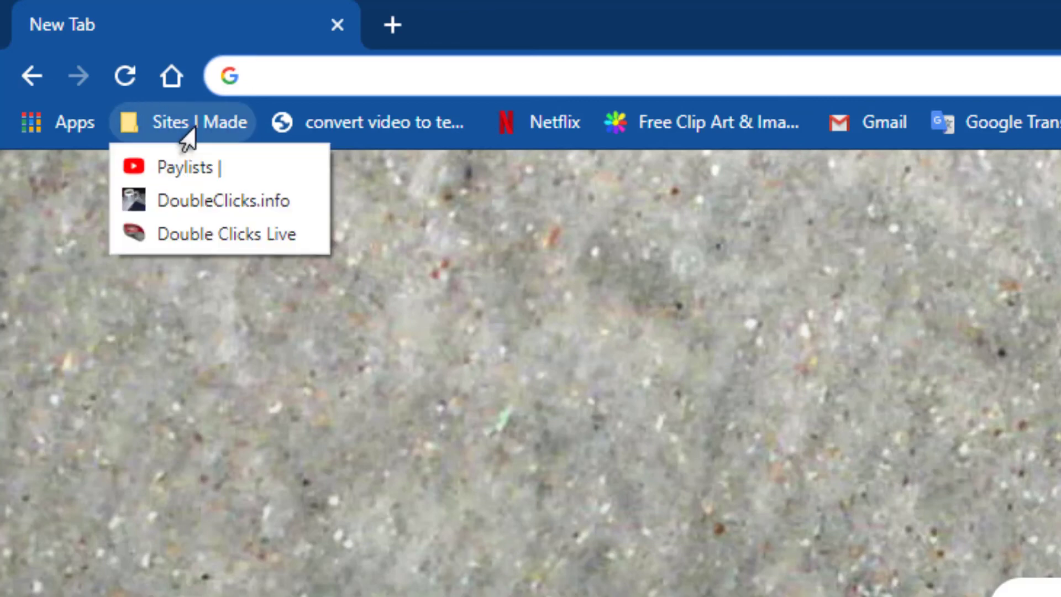
{"action": "left_click_drag", "start_coordinate": [189, 167], "coordinate": [452, 128]}
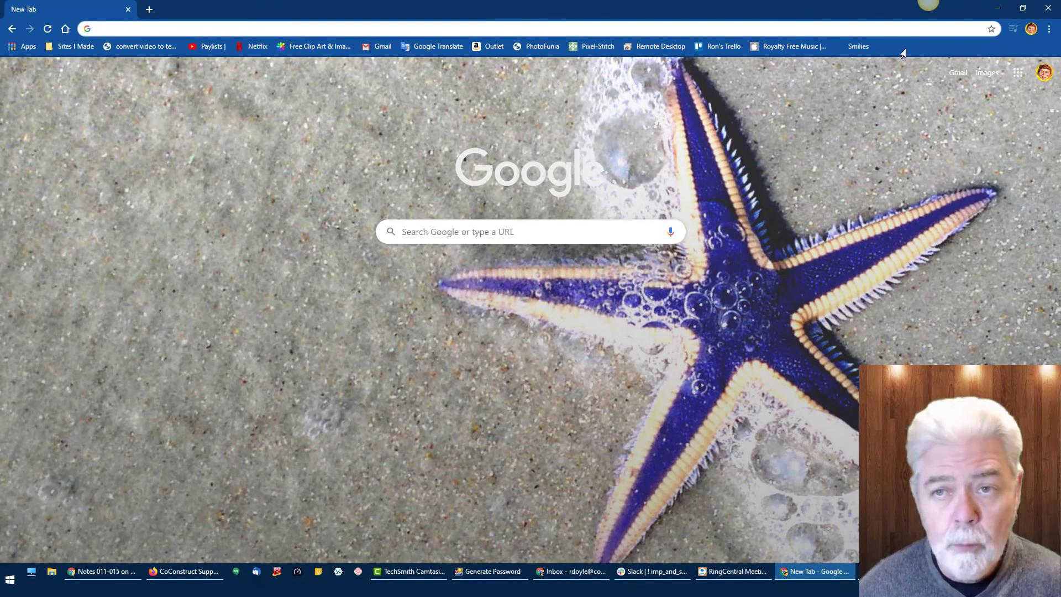
Create a new folder on the bookmarks bar named with the owner's first name.
{"action": "right_click", "coordinate": [903, 53]}
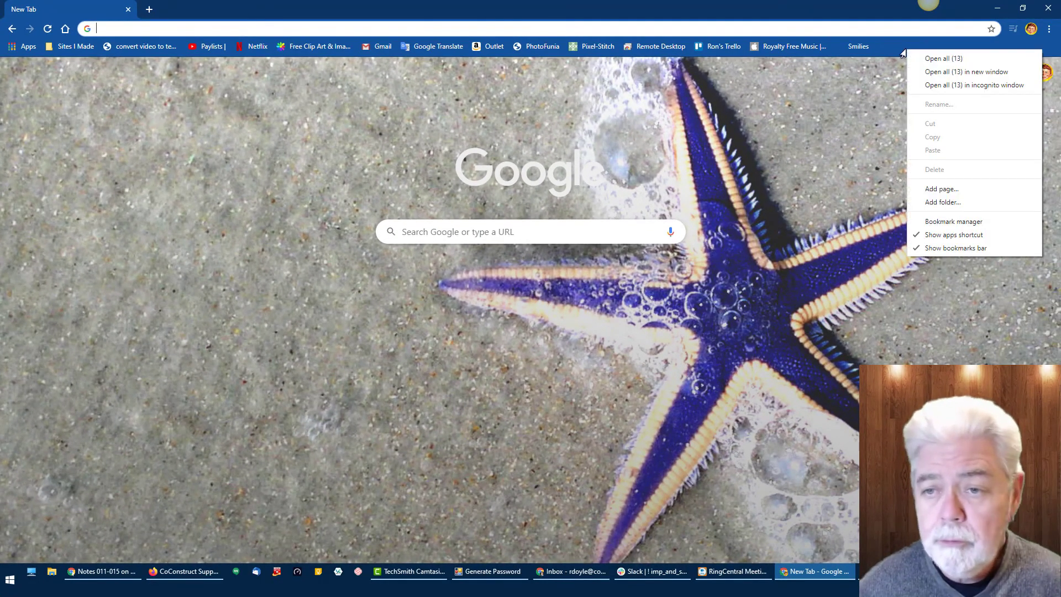
{"action": "left_click", "coordinate": [932, 49]}
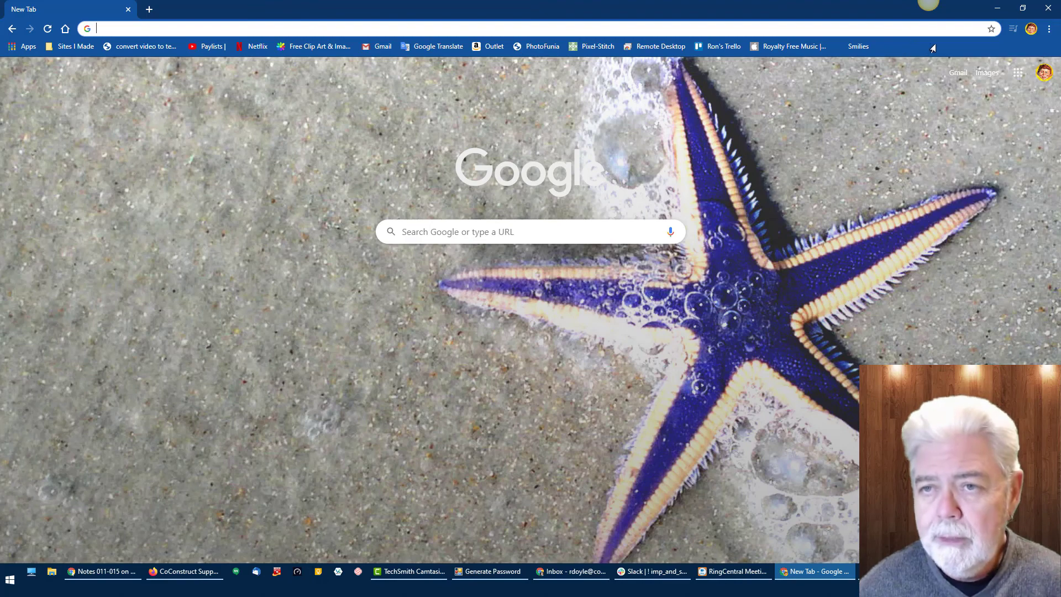
{"action": "right_click", "coordinate": [912, 48]}
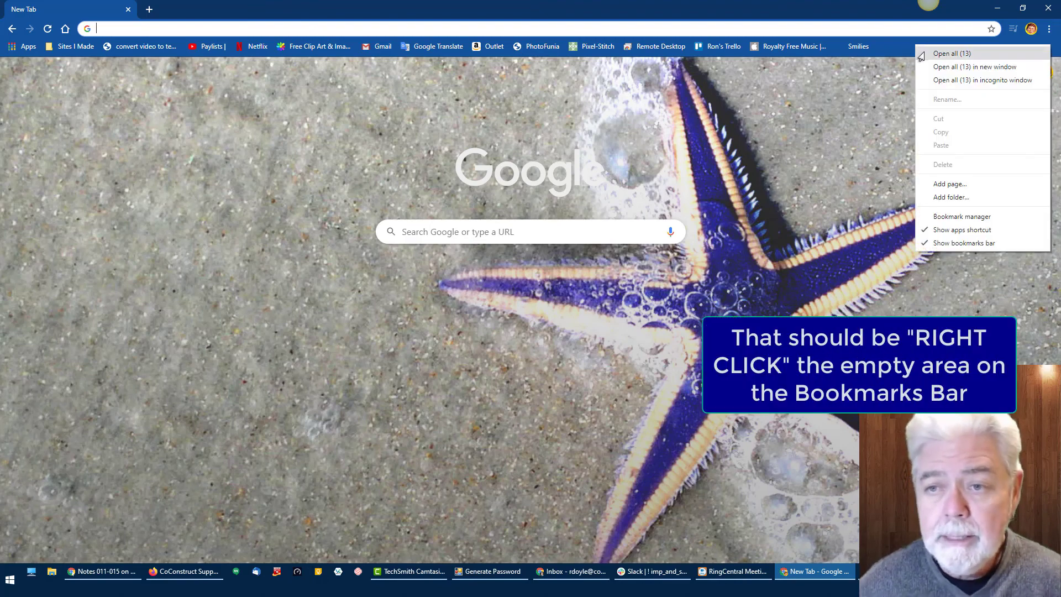
{"action": "left_click", "coordinate": [940, 197]}
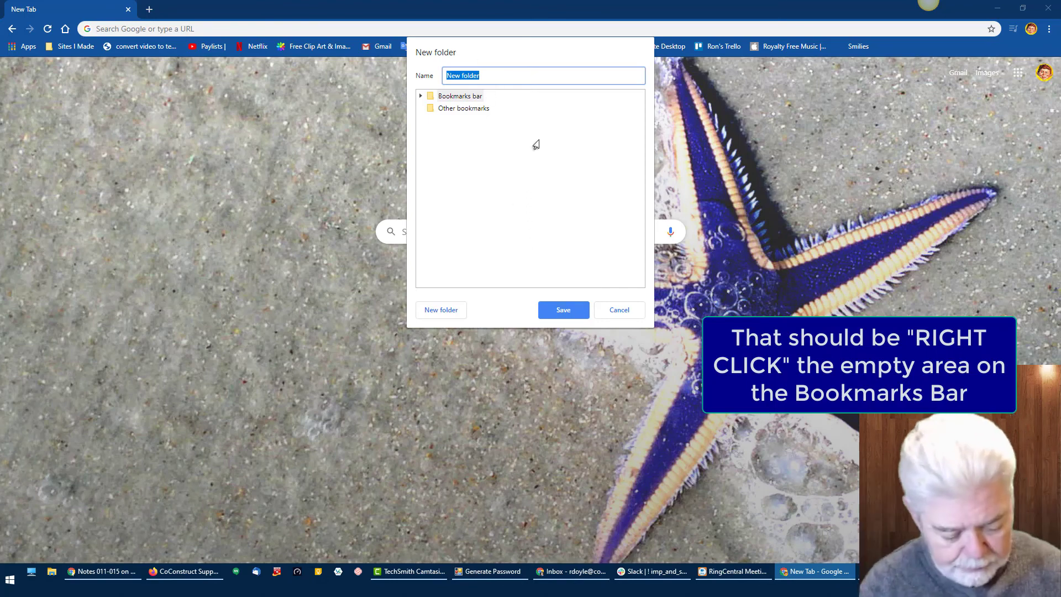
{"action": "type", "text": "Ron"}
{"action": "key", "text": "Return"}
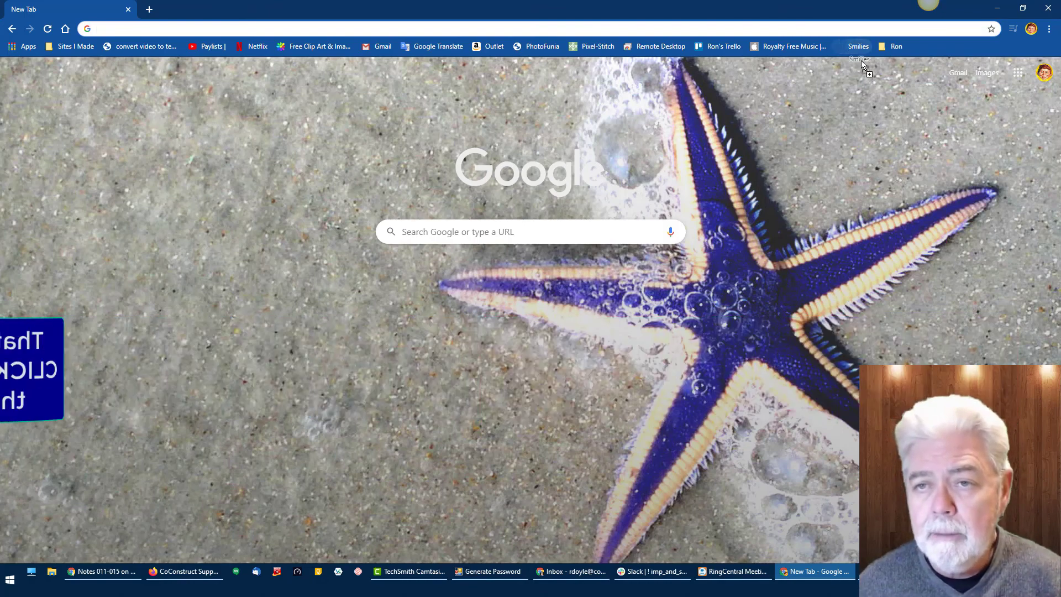
Move Smilies, Royalty Free Music, the Trello bookmark, Remote Desktop, Pixel-Stitch, PhotoFunia and Outlet into the new folder at the end of the bookmarks bar.
{"action": "left_click_drag", "start_coordinate": [858, 46], "coordinate": [896, 48]}
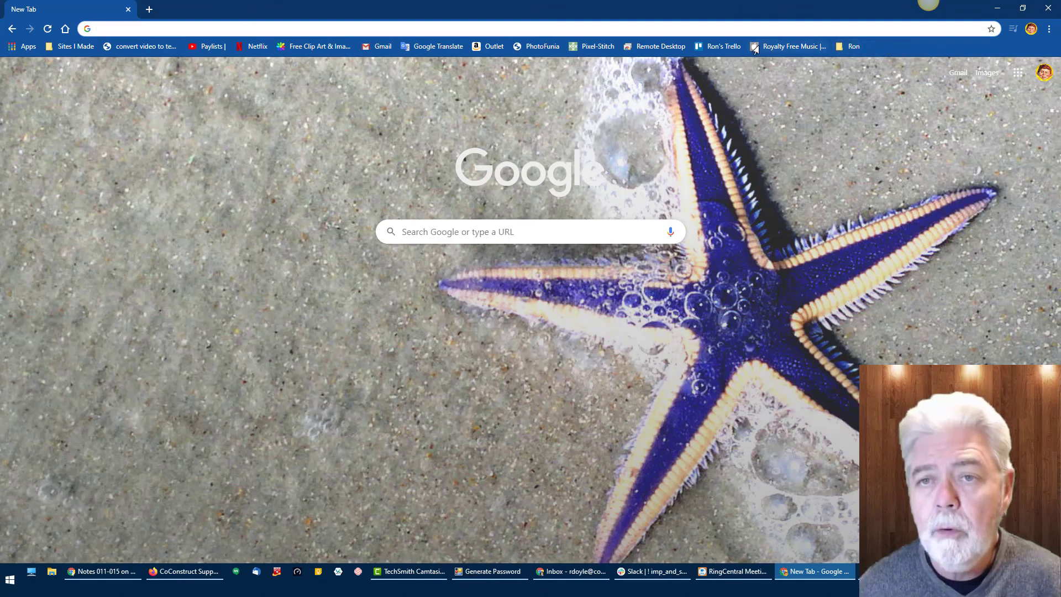
{"action": "left_click_drag", "start_coordinate": [757, 48], "coordinate": [845, 52]}
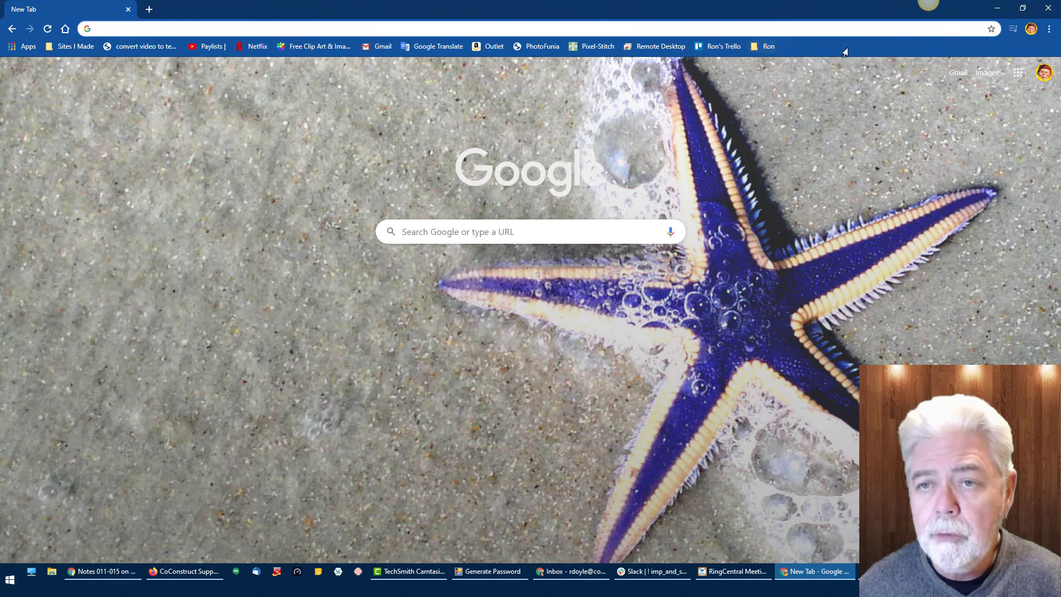
{"action": "left_click_drag", "start_coordinate": [708, 49], "coordinate": [768, 48]}
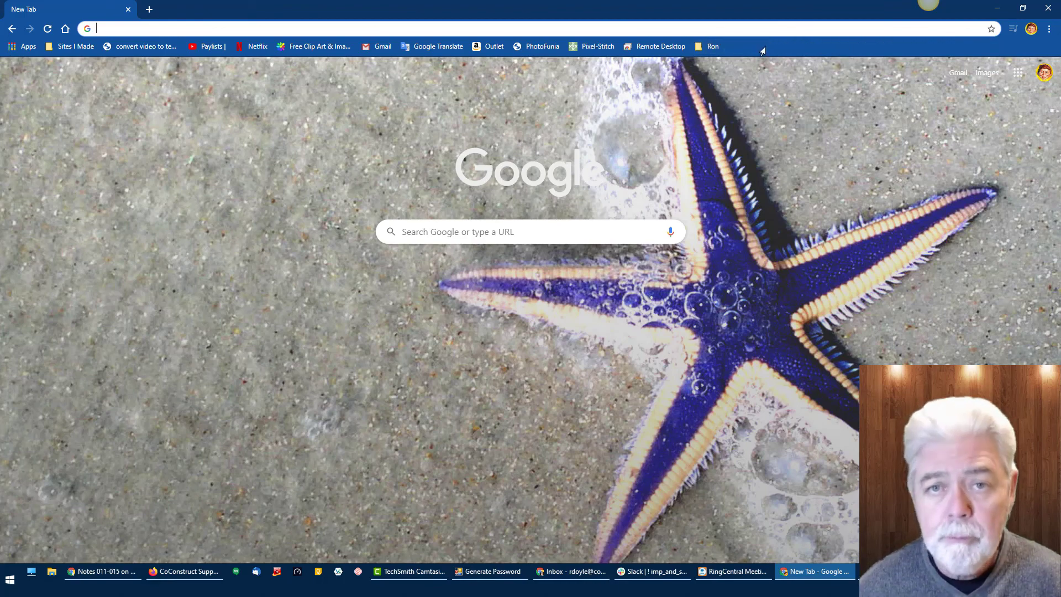
{"action": "left_click_drag", "start_coordinate": [660, 48], "coordinate": [706, 49]}
{"action": "mouse_move", "coordinate": [599, 48]}
{"action": "left_mouse_down"}
{"action": "mouse_move", "coordinate": [625, 45]}
{"action": "mouse_move", "coordinate": [614, 48]}
{"action": "left_mouse_up"}
{"action": "left_click_drag", "start_coordinate": [539, 47], "coordinate": [584, 46]}
{"action": "left_click_drag", "start_coordinate": [489, 49], "coordinate": [528, 47]}
Put Google Translate, Paylists and the convert video to text bookmark in the Sites I Made folder.
{"action": "left_click_drag", "start_coordinate": [432, 49], "coordinate": [54, 49]}
{"action": "left_click_drag", "start_coordinate": [118, 50], "coordinate": [70, 49]}
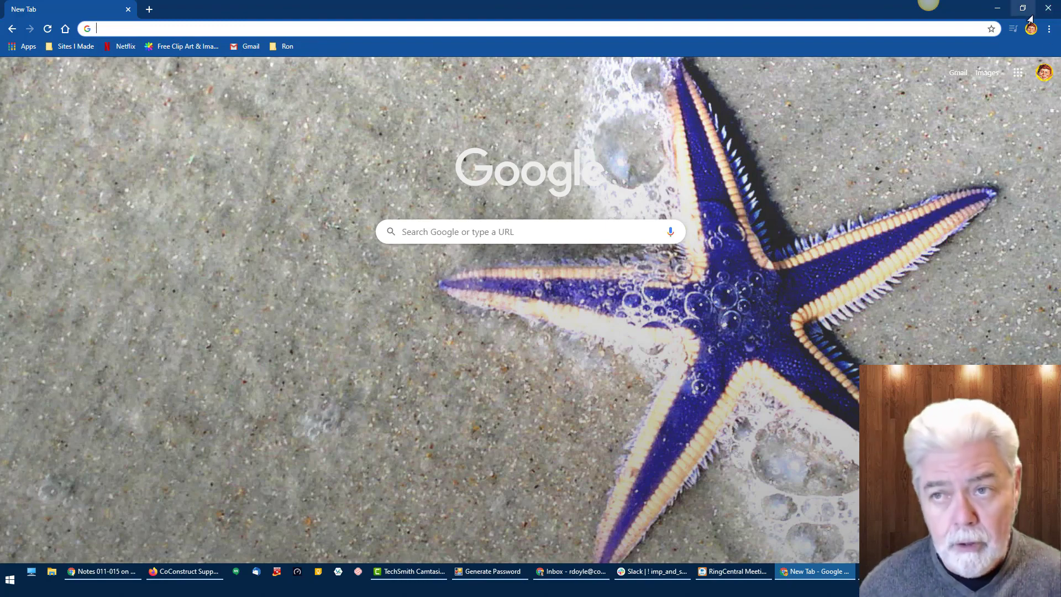
Move the newly created personal folder to the front of the bookmarks bar, just before Sites I Made.
{"action": "left_click", "coordinate": [1024, 31]}
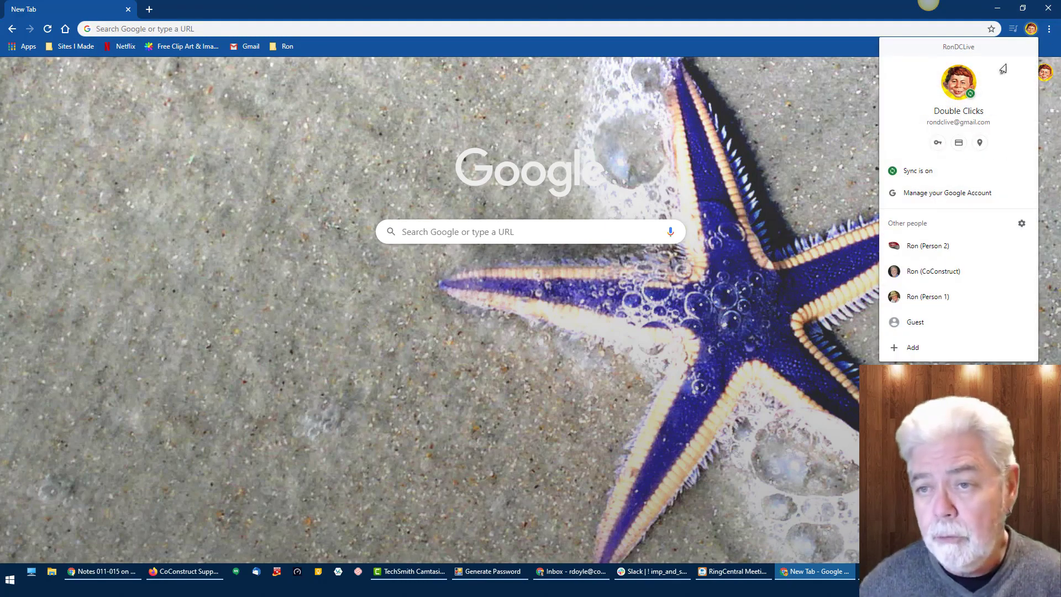
{"action": "left_click", "coordinate": [487, 74]}
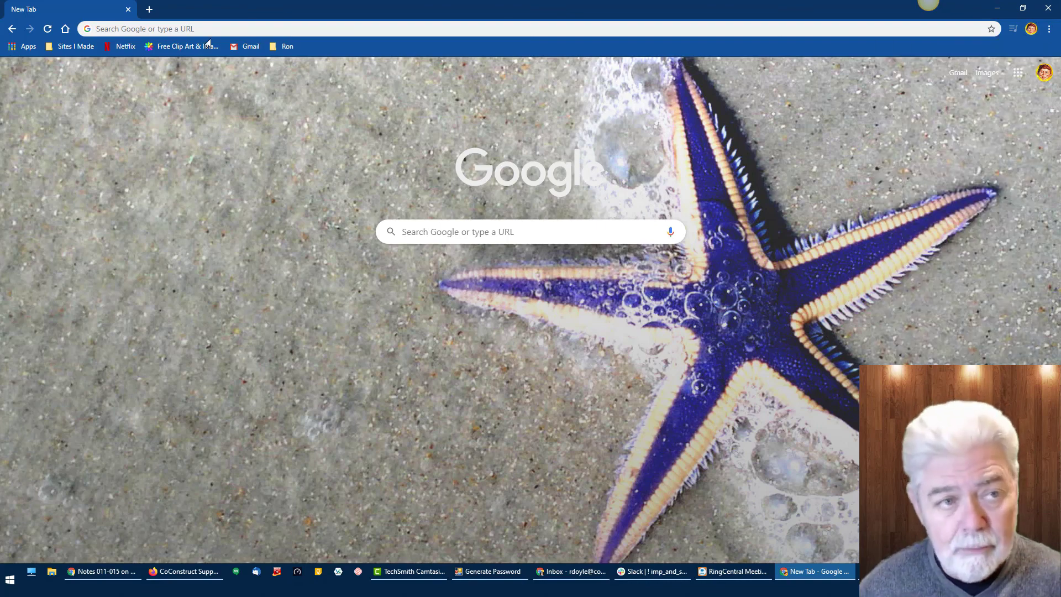
{"action": "mouse_move", "coordinate": [283, 46]}
{"action": "left_mouse_down"}
{"action": "mouse_move", "coordinate": [44, 52]}
{"action": "mouse_move", "coordinate": [54, 50]}
{"action": "left_mouse_up"}
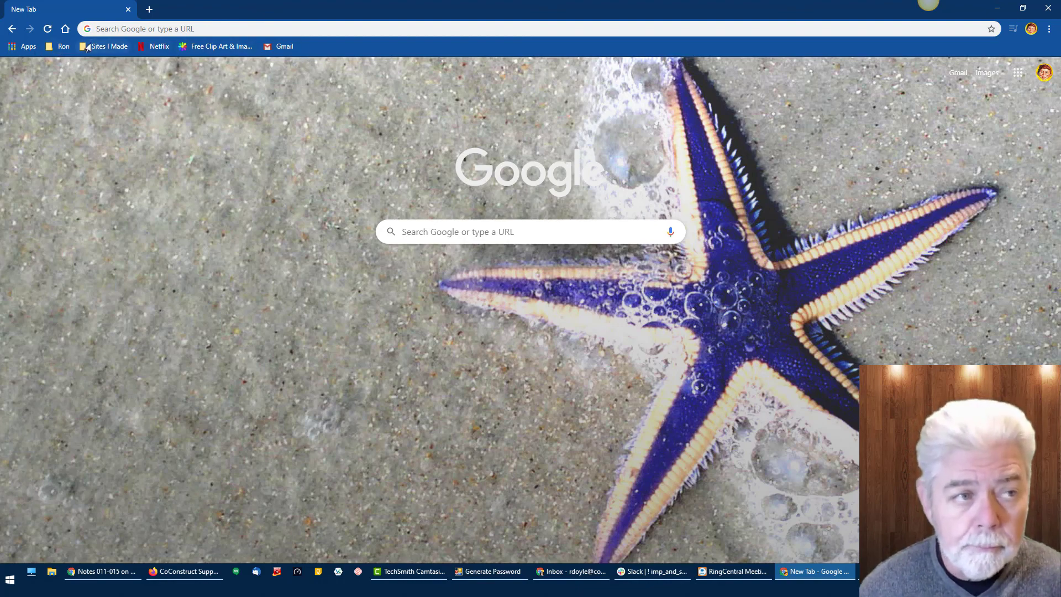